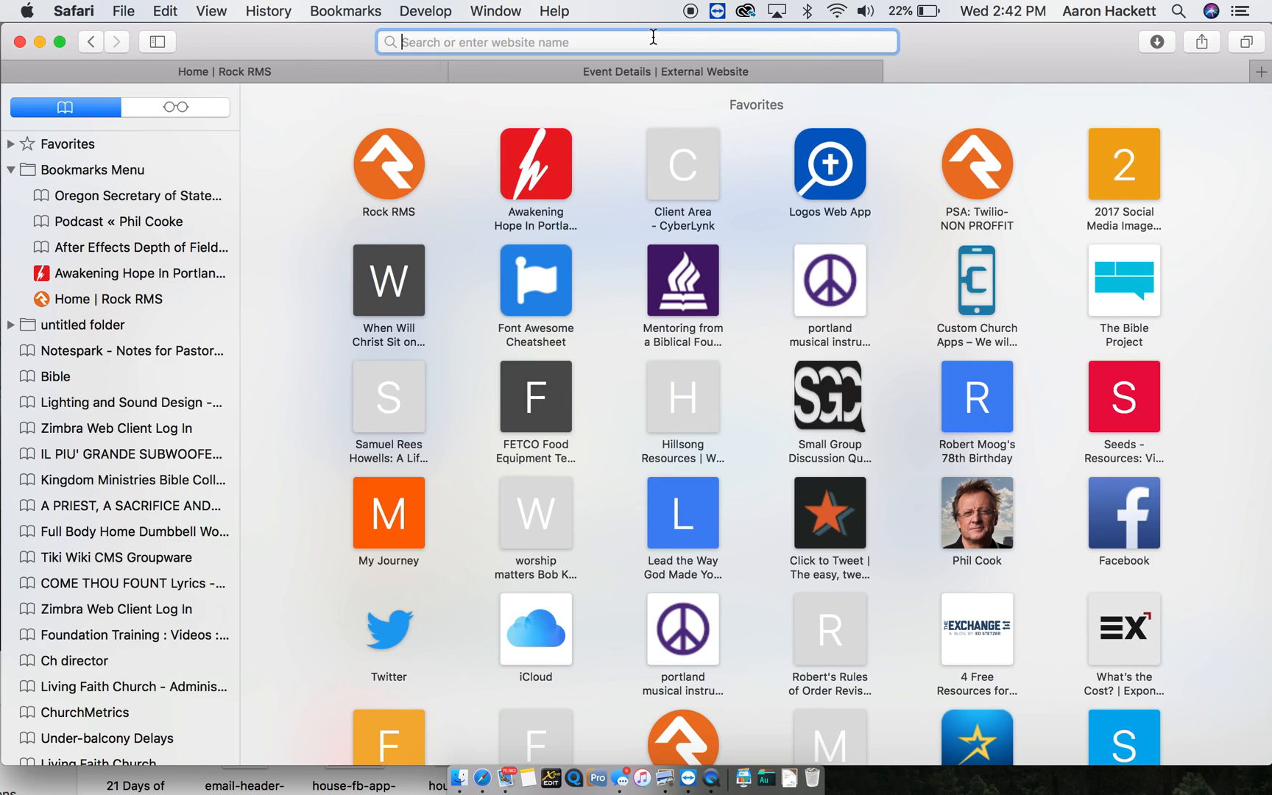
- Load thehousechurch.tv/calendar and show the events for the week of April 29
{"action": "type", "text": "the"}
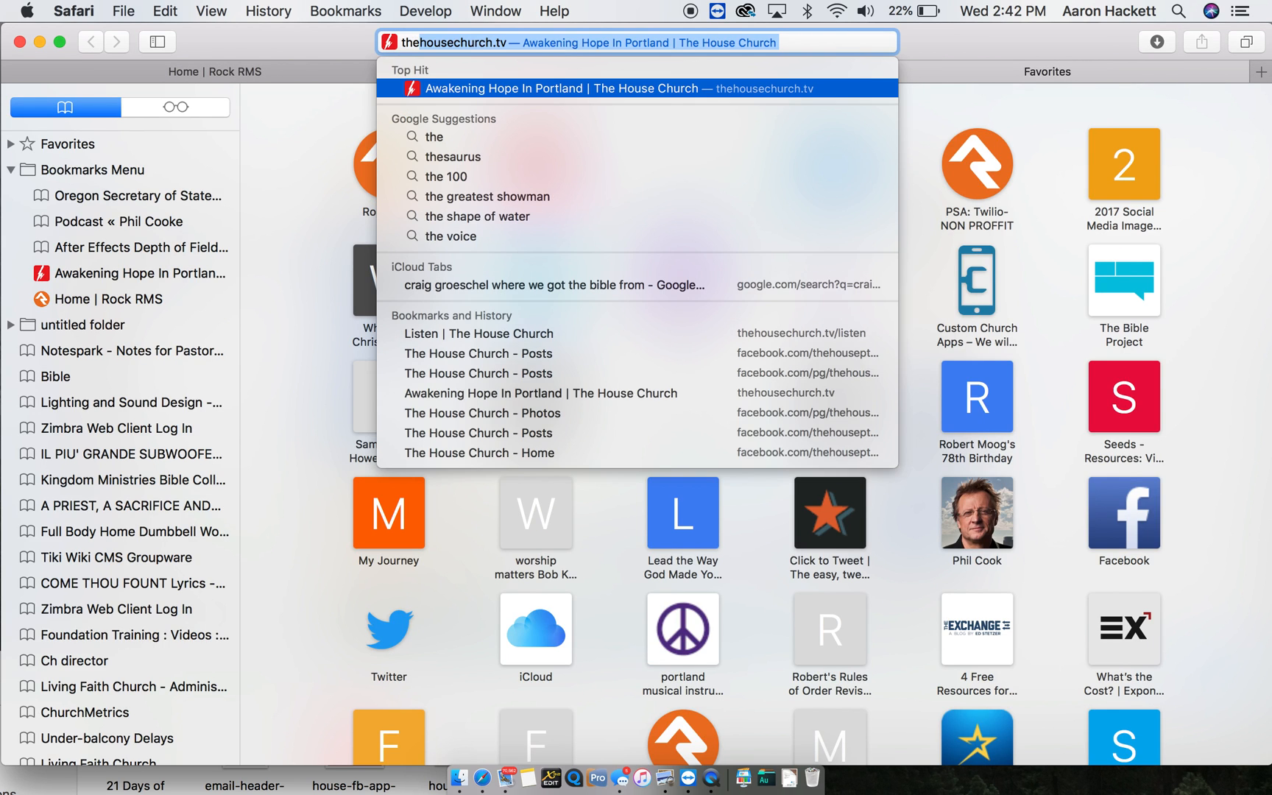
{"action": "key", "text": "Right"}
{"action": "type", "text": "/calendar"}
{"action": "key", "text": "Return"}
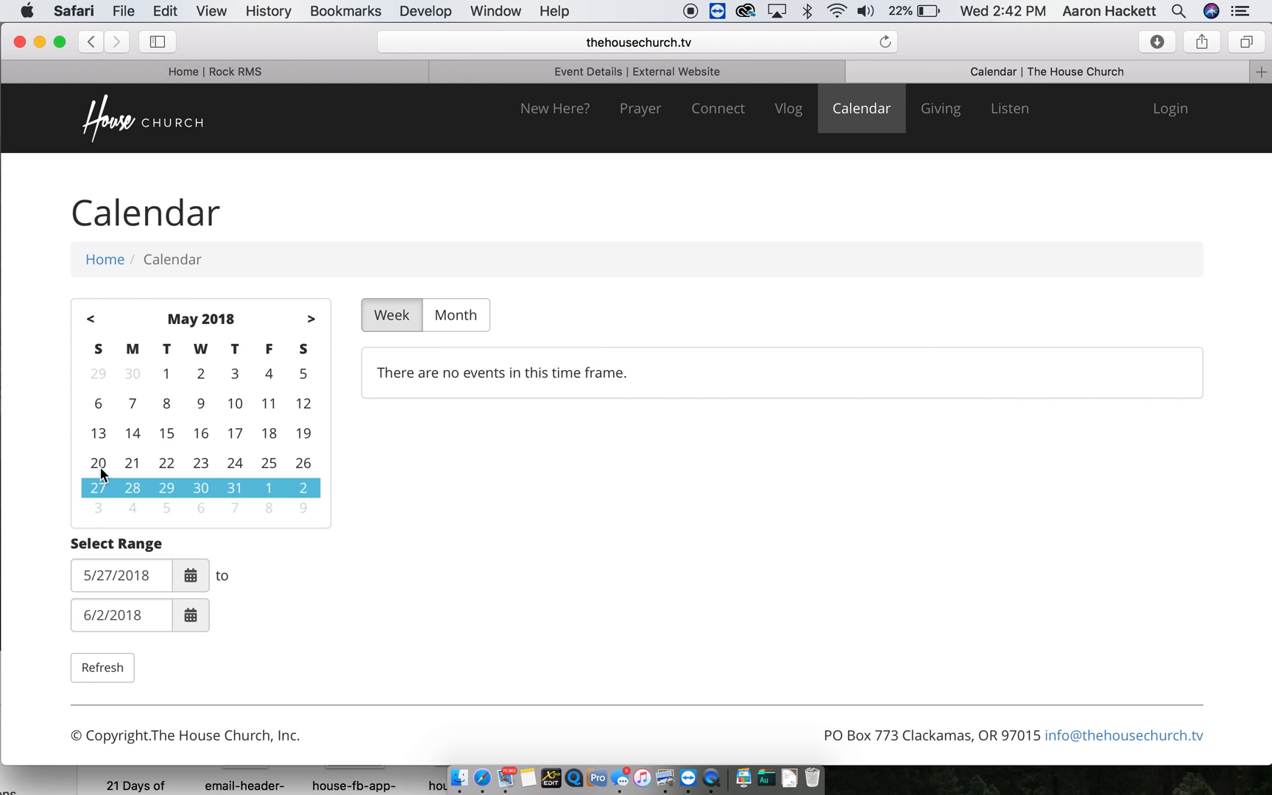
{"action": "left_click", "coordinate": [103, 375]}
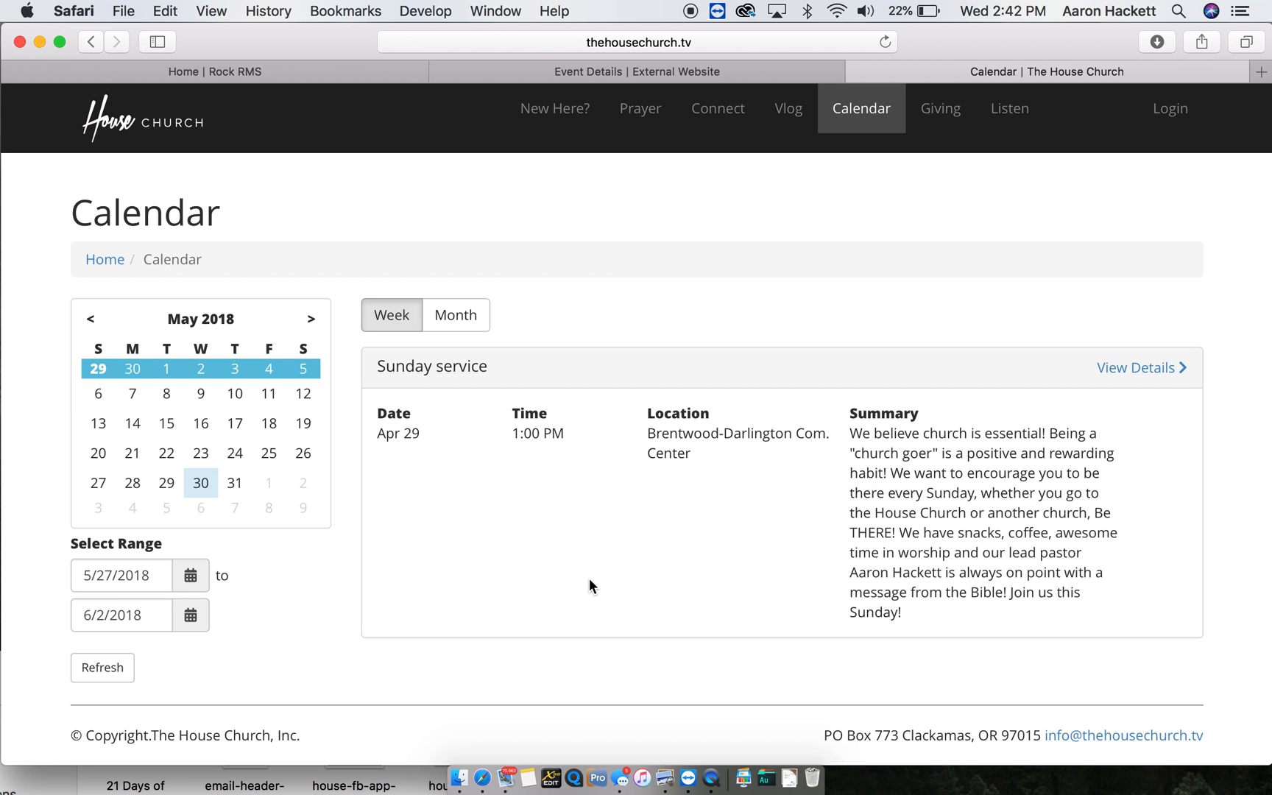
{"action": "scroll", "coordinate": [589, 577], "scroll_direction": "down", "scroll_amount": 1}
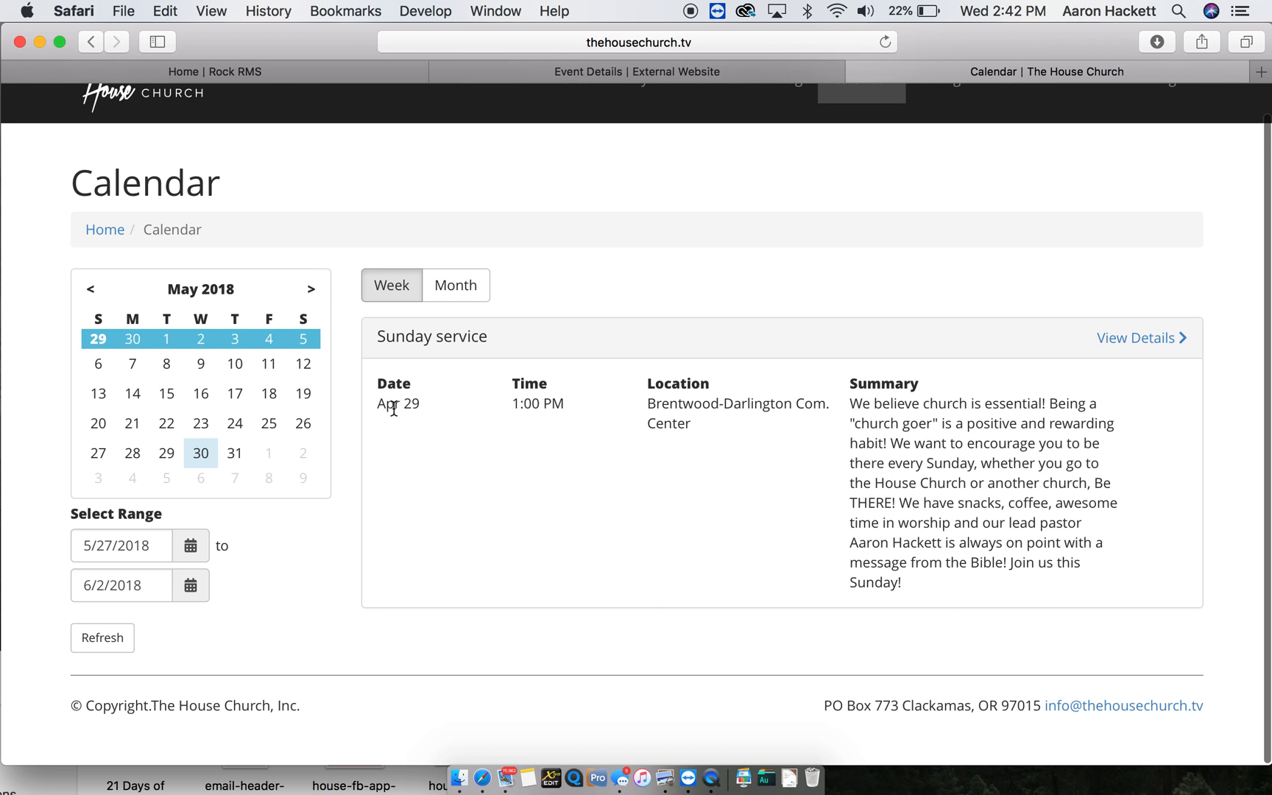
- Open and read through the Sunday service event details
{"action": "left_click", "coordinate": [1138, 337]}
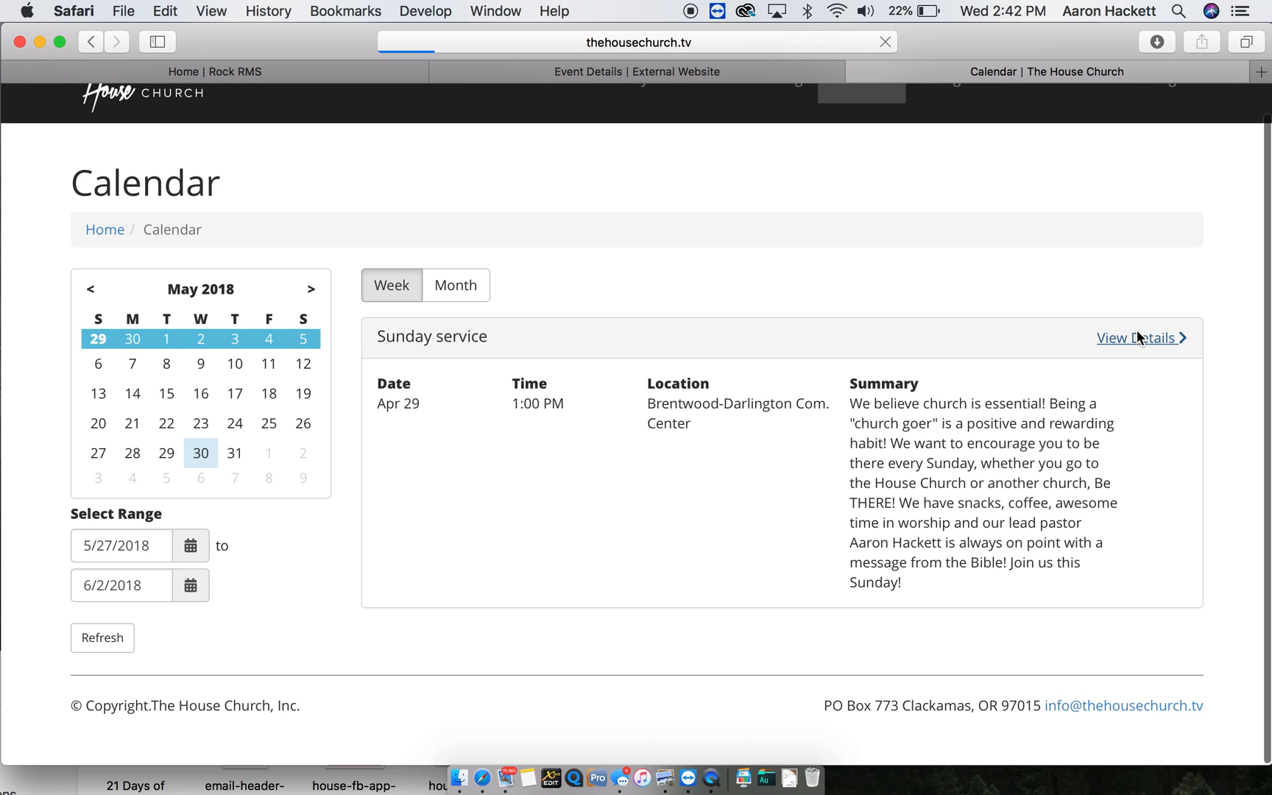
{"action": "scroll", "coordinate": [957, 511], "scroll_direction": "down", "scroll_amount": 3}
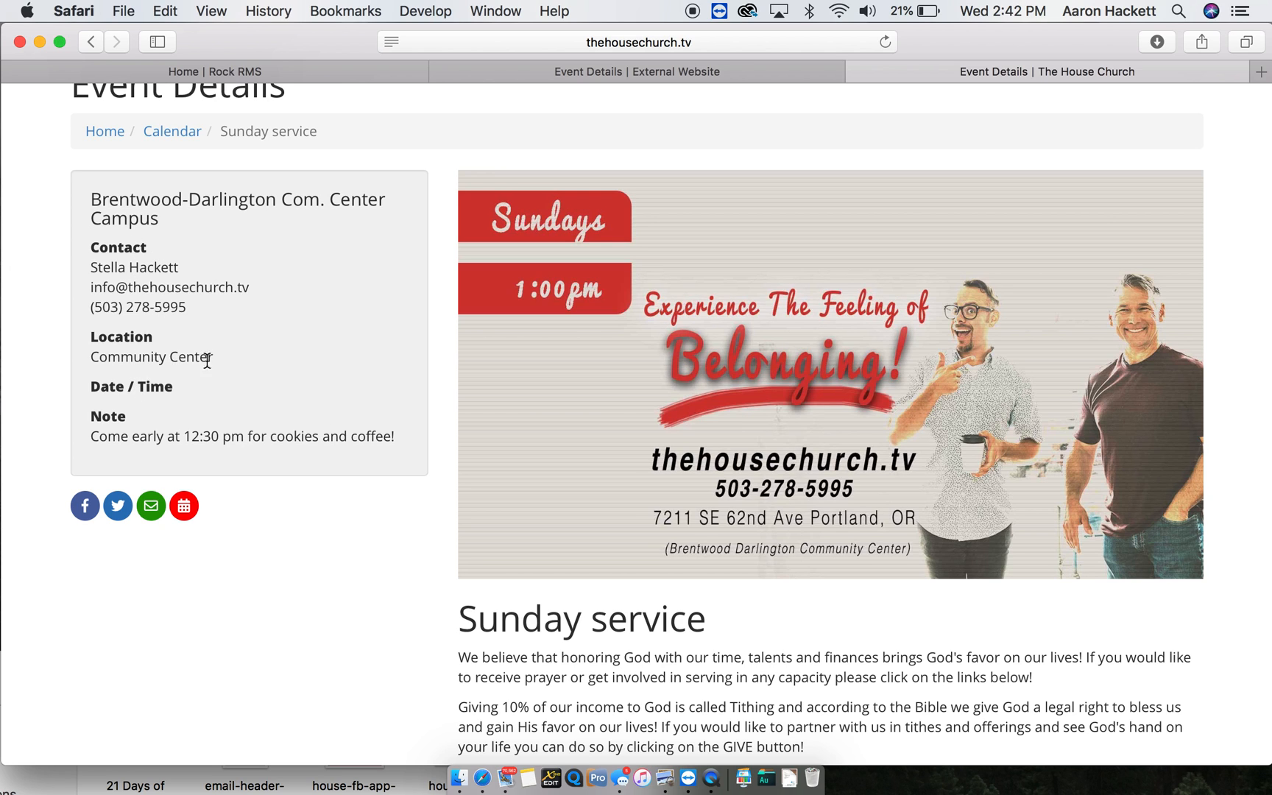
{"action": "scroll", "coordinate": [244, 312], "scroll_direction": "down", "scroll_amount": 2}
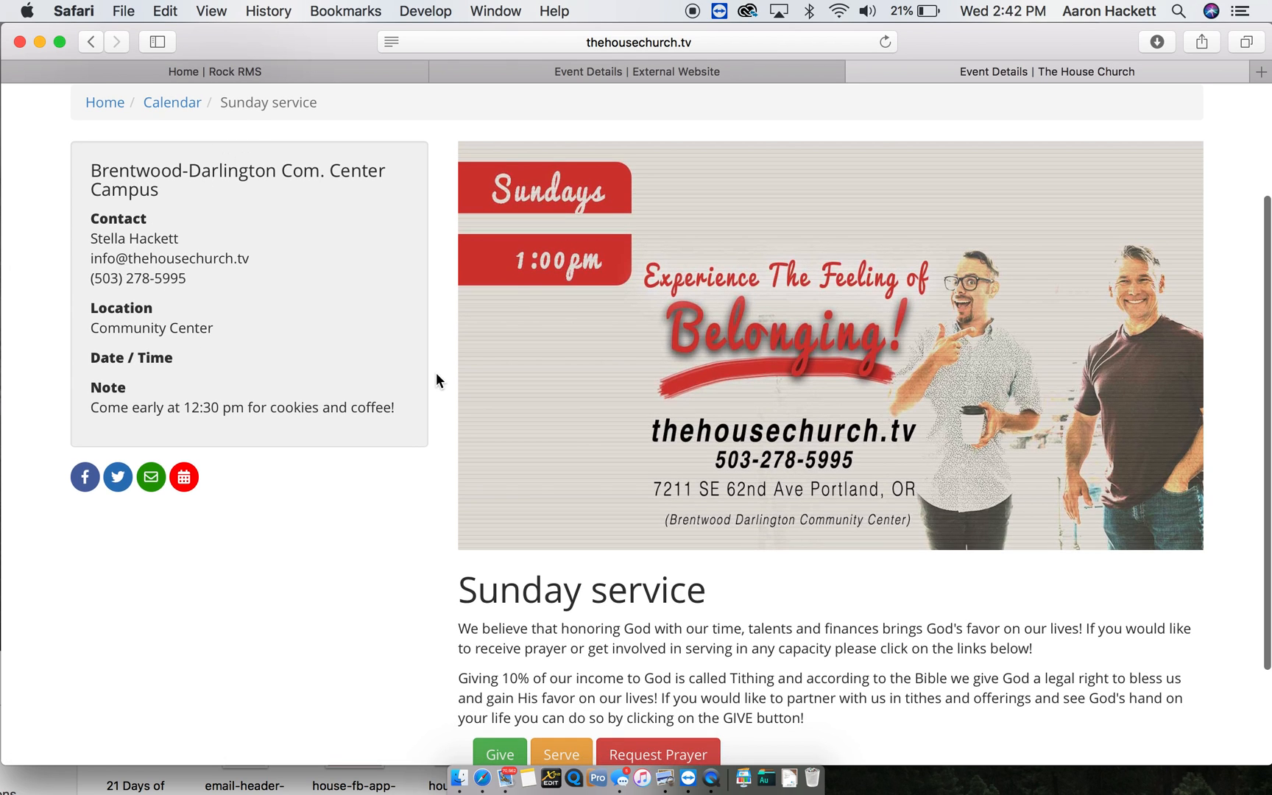
{"action": "scroll", "coordinate": [436, 380], "scroll_direction": "down", "scroll_amount": 4}
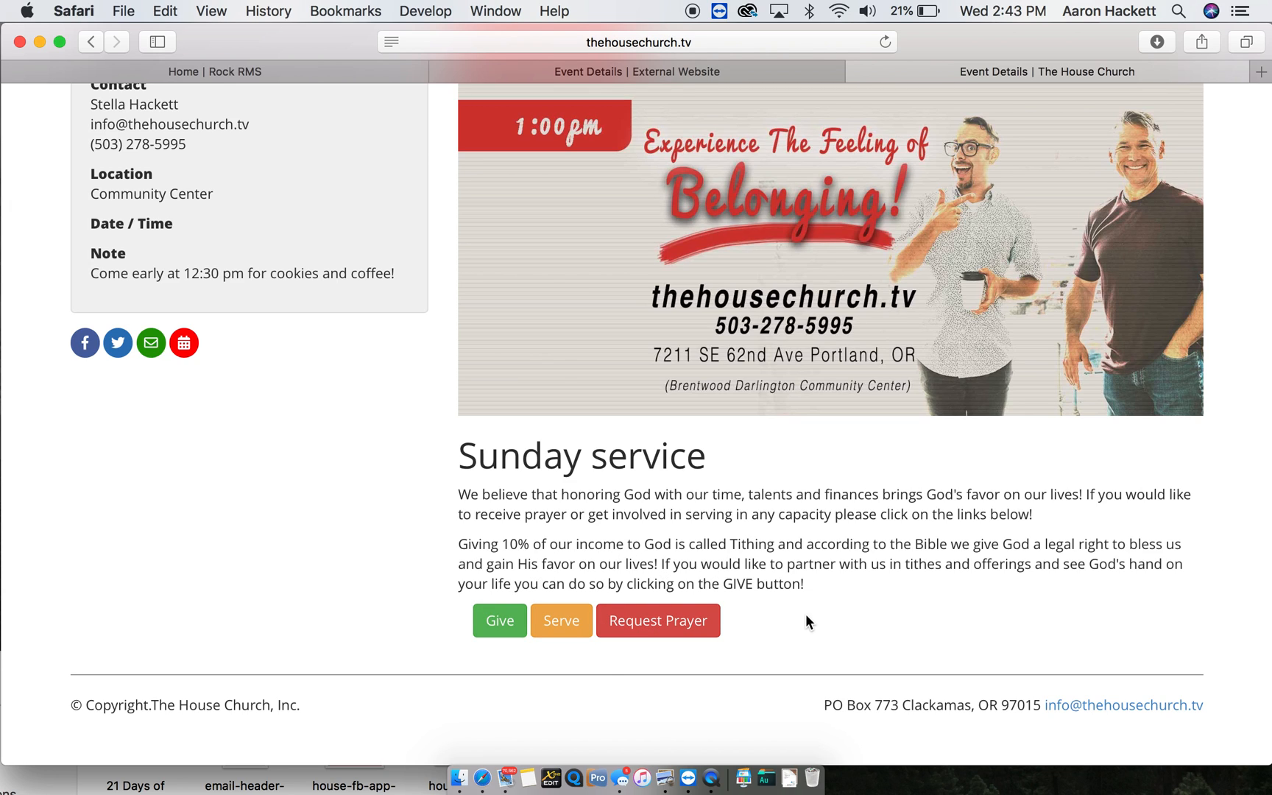
- Preview the Give page in a new tab, open Request Prayer, then close the church tab
{"action": "right_click", "coordinate": [505, 626]}
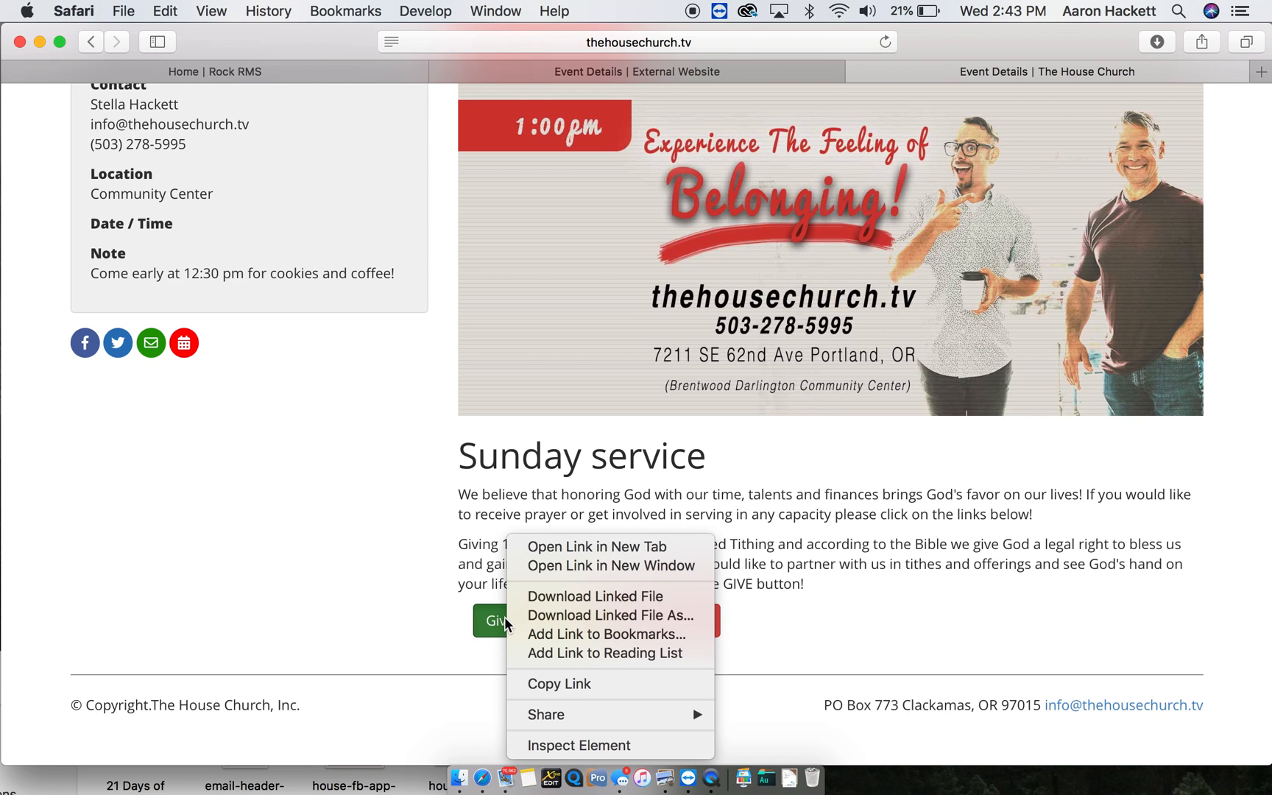
{"action": "left_click", "coordinate": [598, 546]}
{"action": "left_click", "coordinate": [1135, 71]}
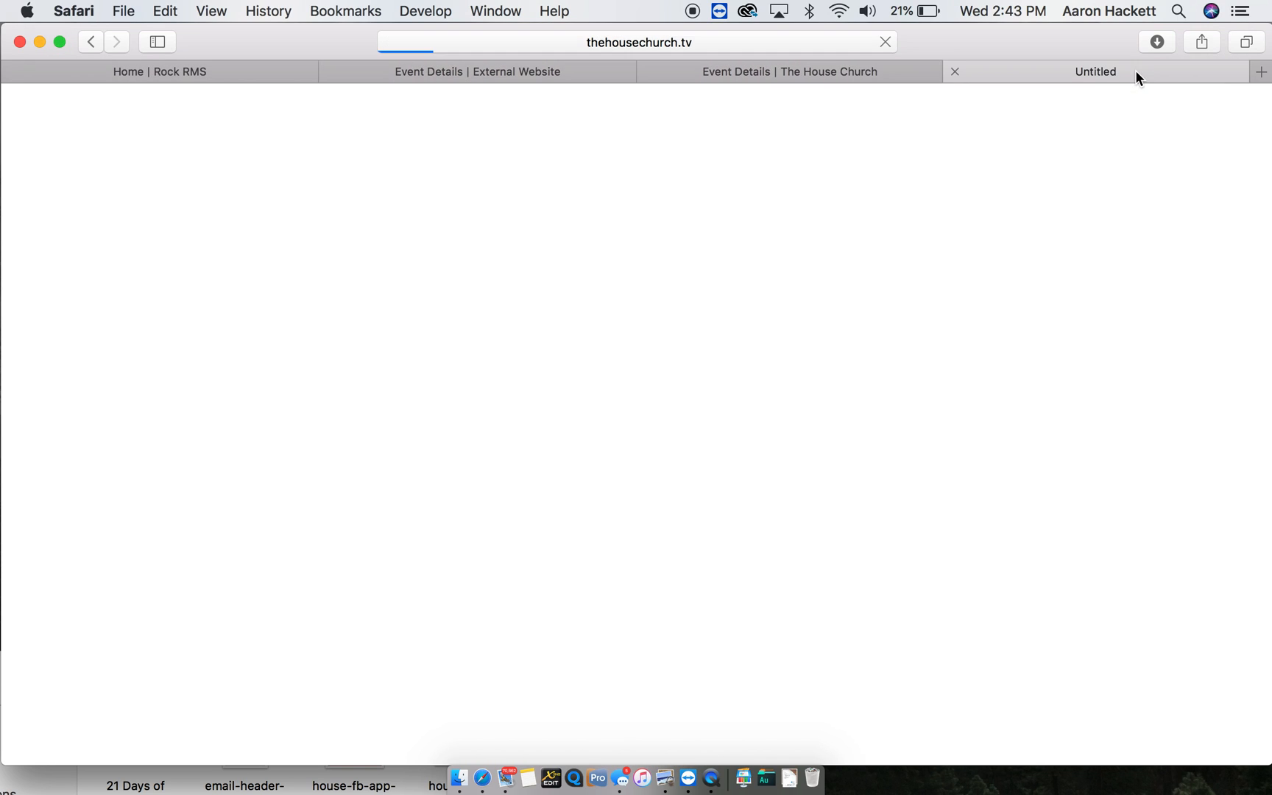
{"action": "left_click", "coordinate": [954, 72]}
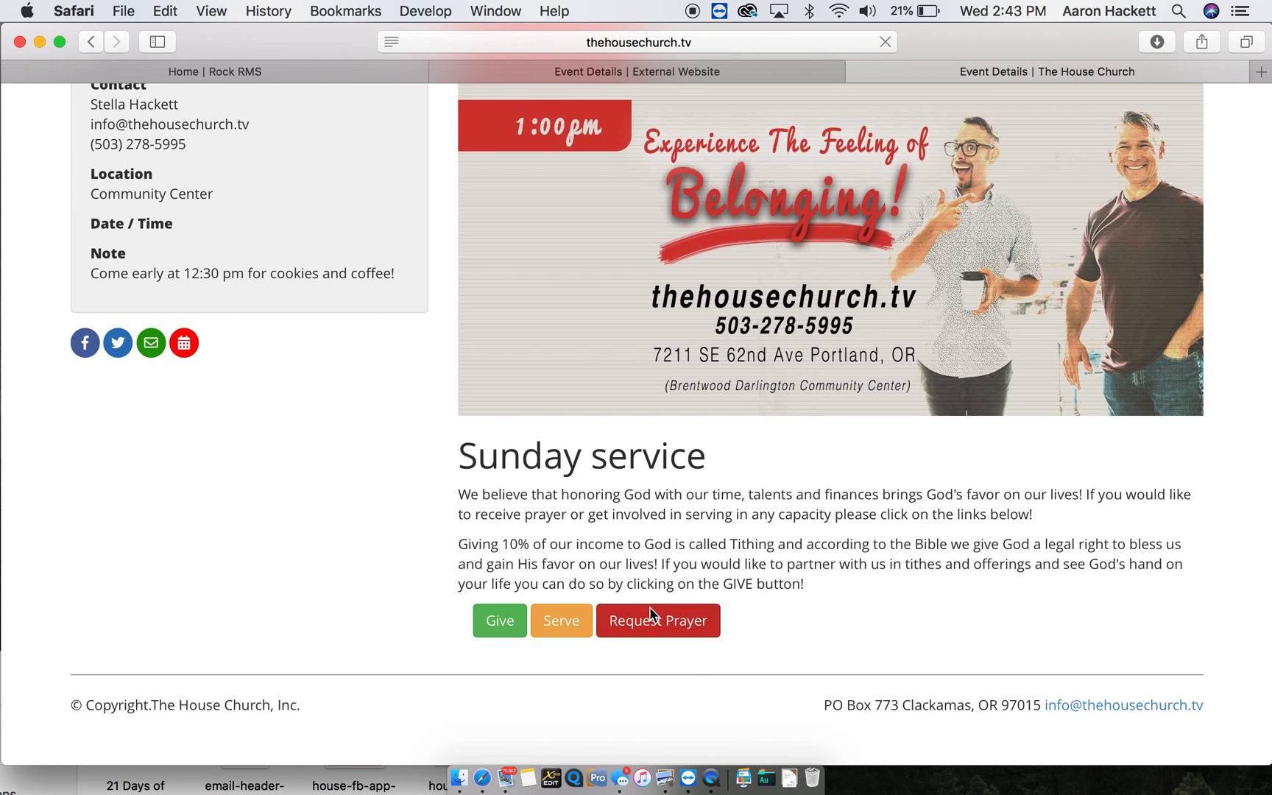
{"action": "left_click", "coordinate": [655, 612]}
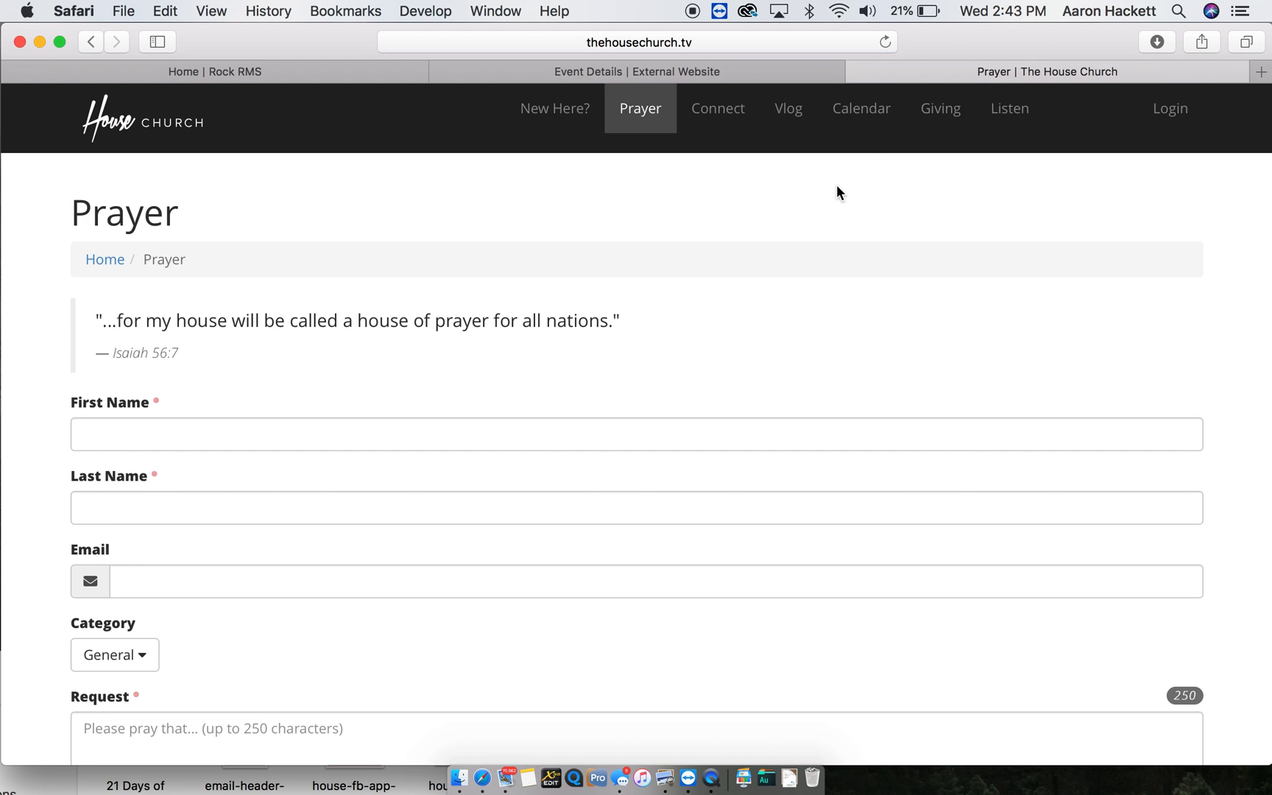
{"action": "left_click", "coordinate": [856, 71]}
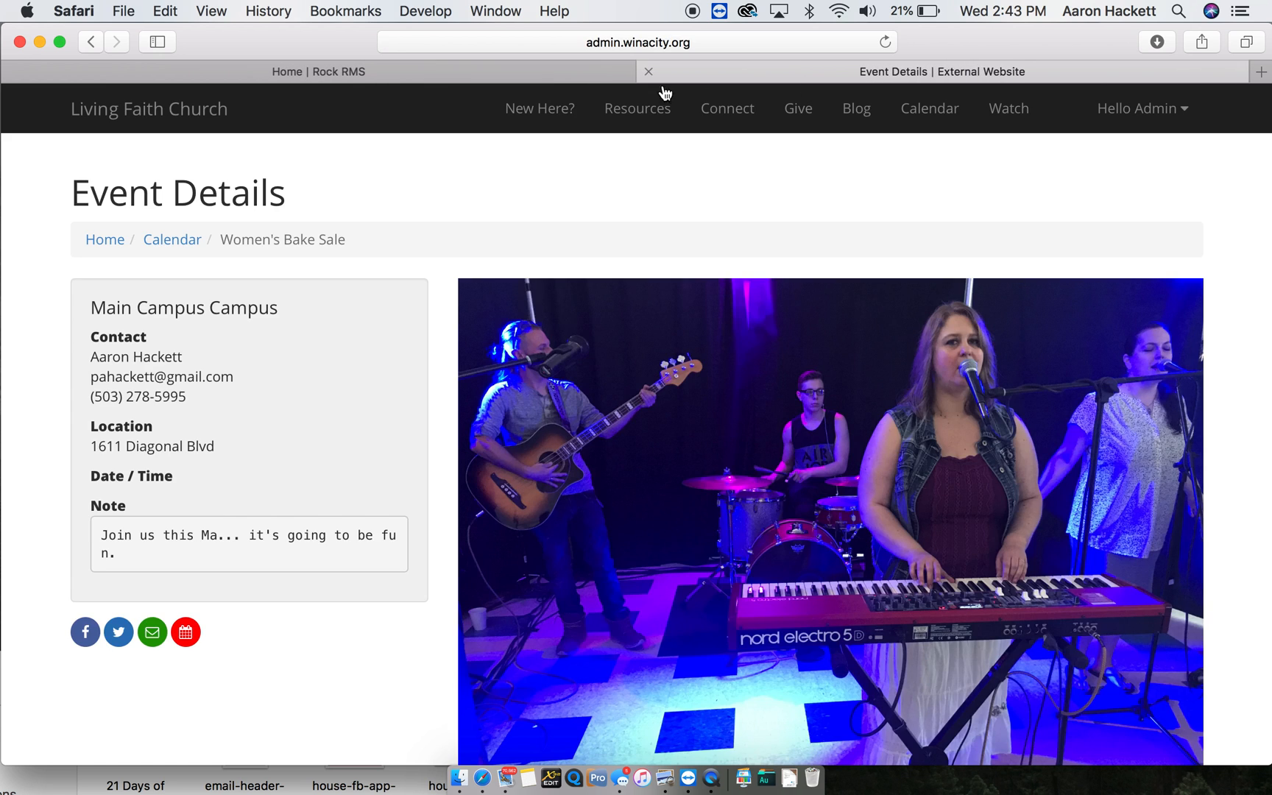
- Reload the external website, visit its Connect and Calendar pages, then return to the Rock RMS dashboard
{"action": "left_click", "coordinate": [586, 78]}
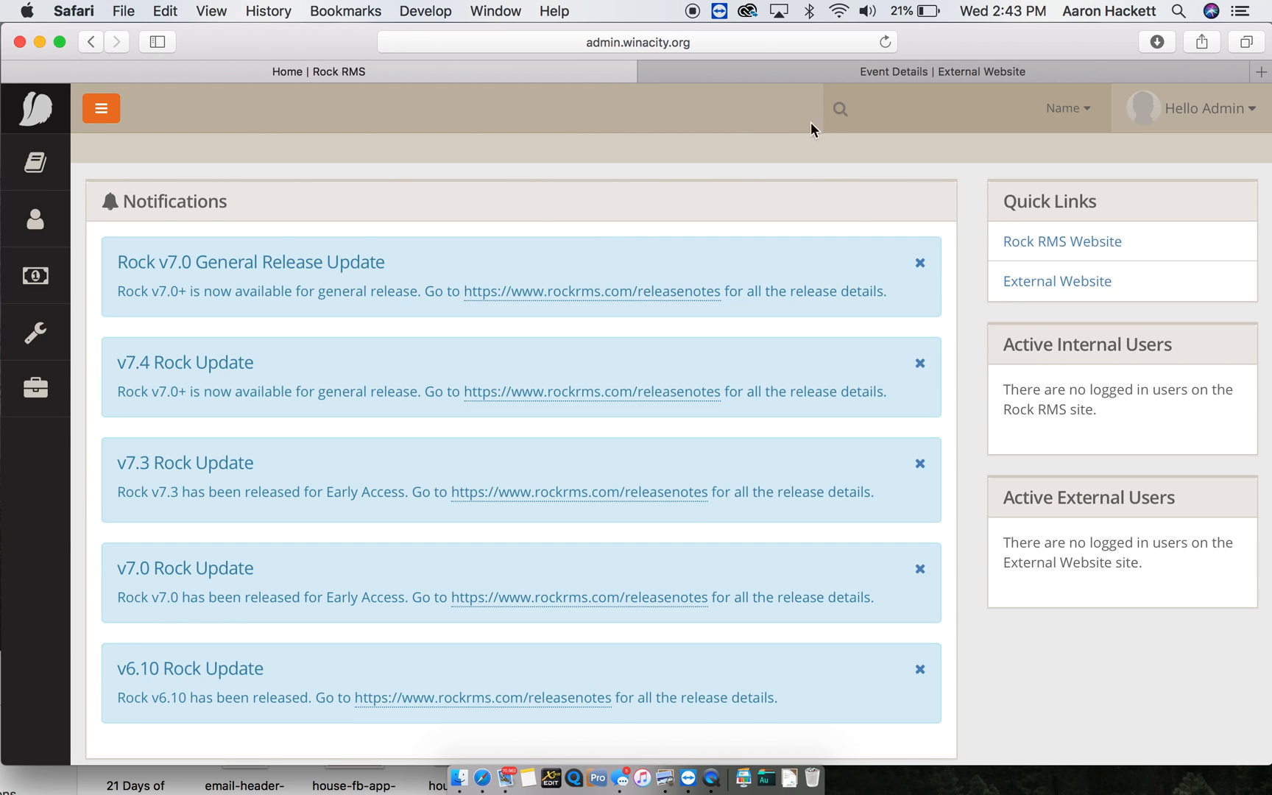
{"action": "left_click", "coordinate": [646, 72]}
{"action": "key", "text": "super+r"}
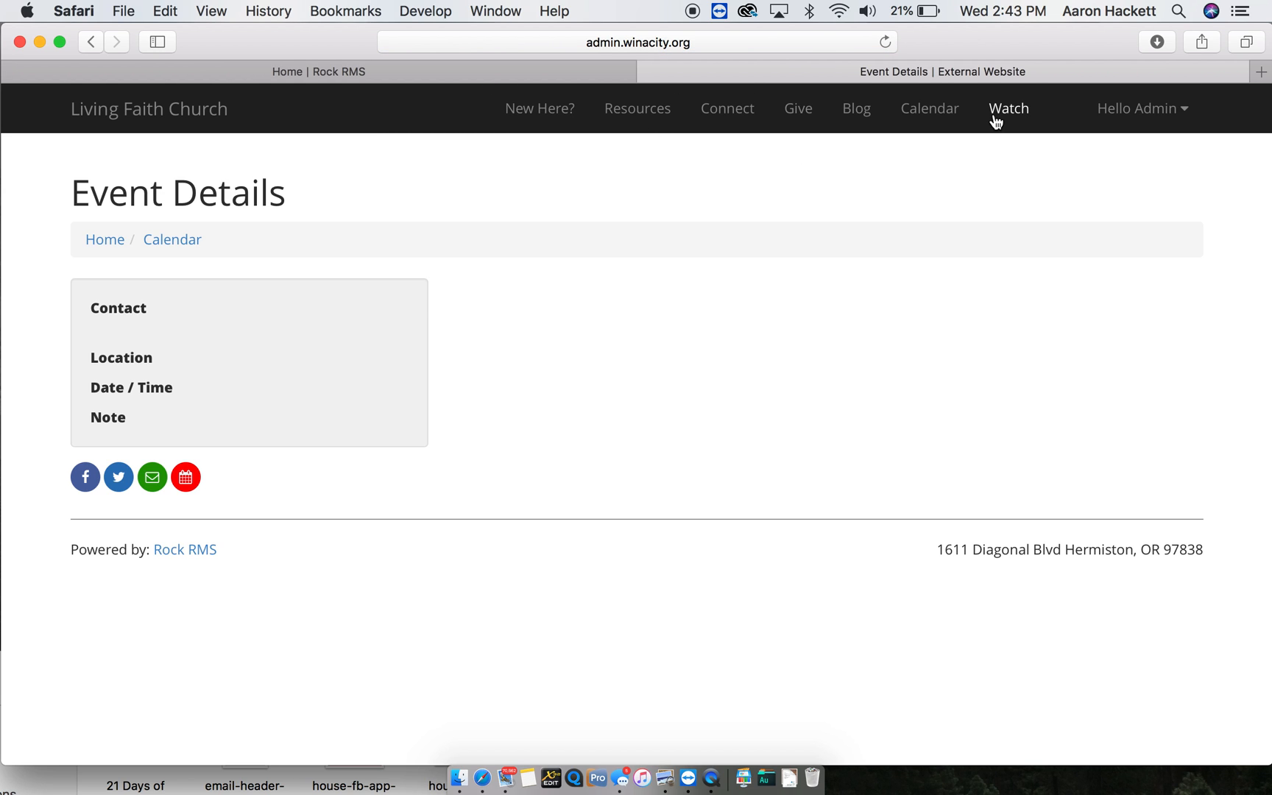
{"action": "left_click", "coordinate": [727, 112]}
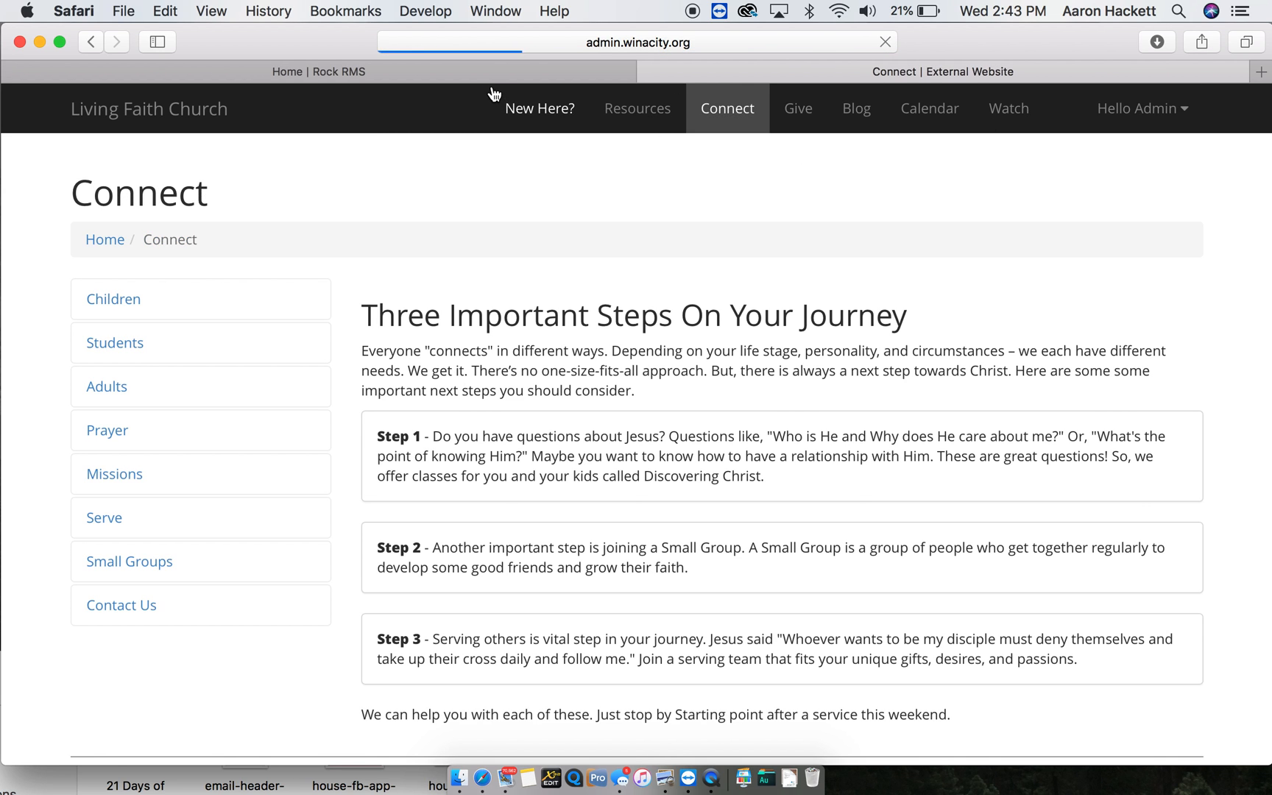
{"action": "left_click", "coordinate": [483, 80]}
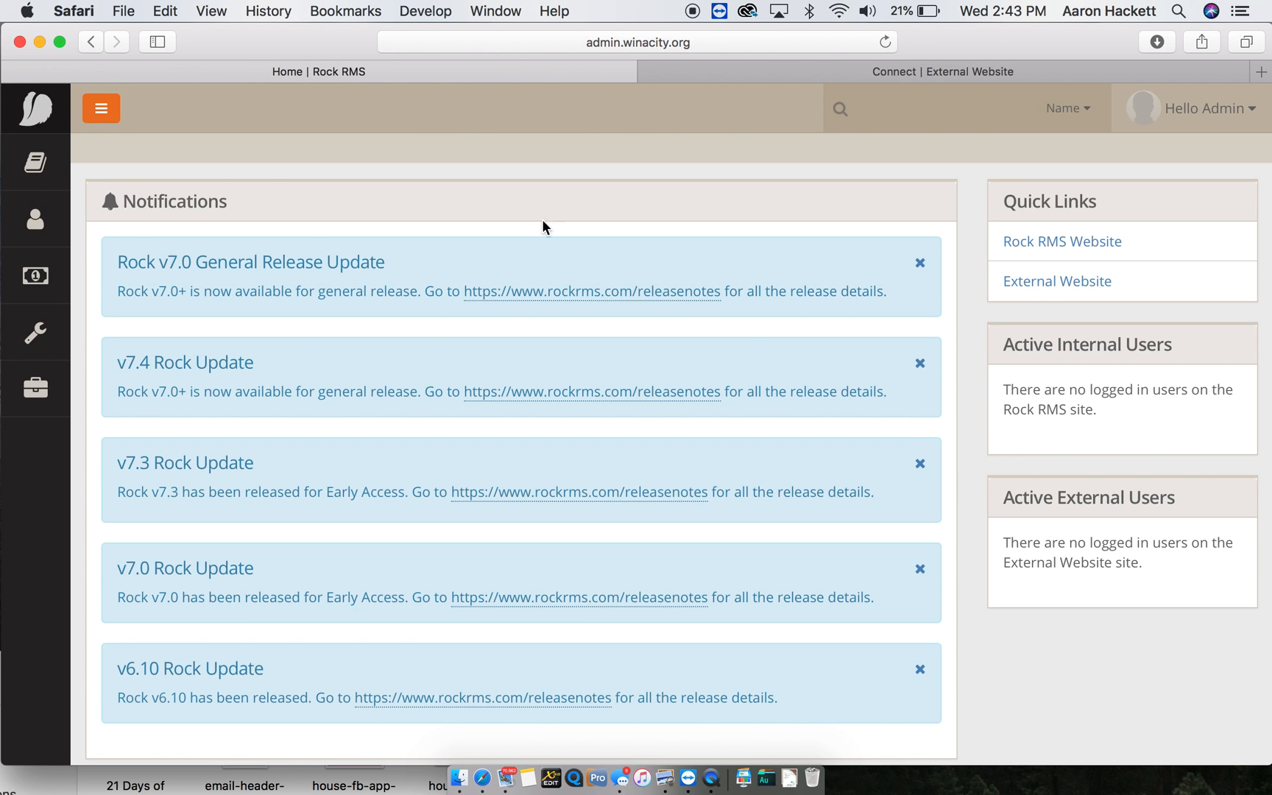
{"action": "left_click", "coordinate": [712, 74]}
{"action": "left_click", "coordinate": [920, 115]}
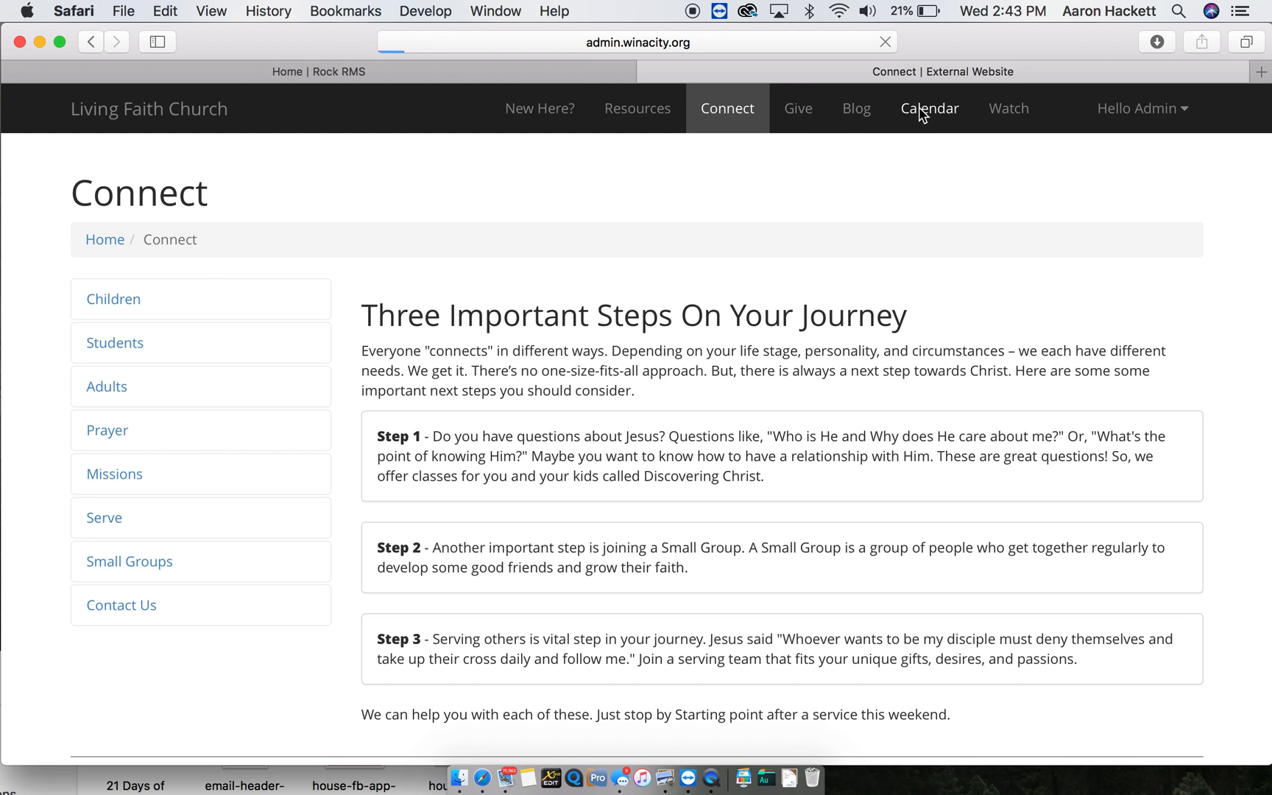
{"action": "left_click", "coordinate": [402, 73]}
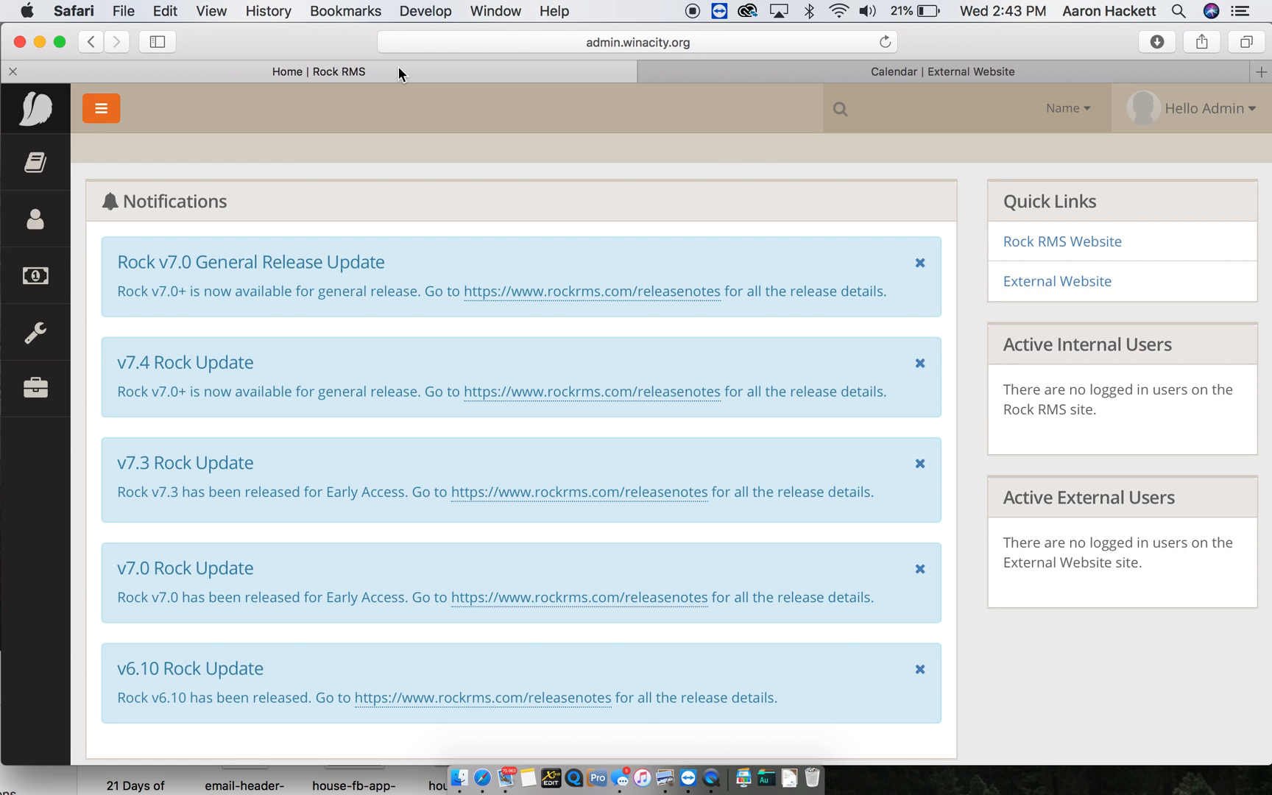
{"action": "mouse_move", "coordinate": [53, 325]}
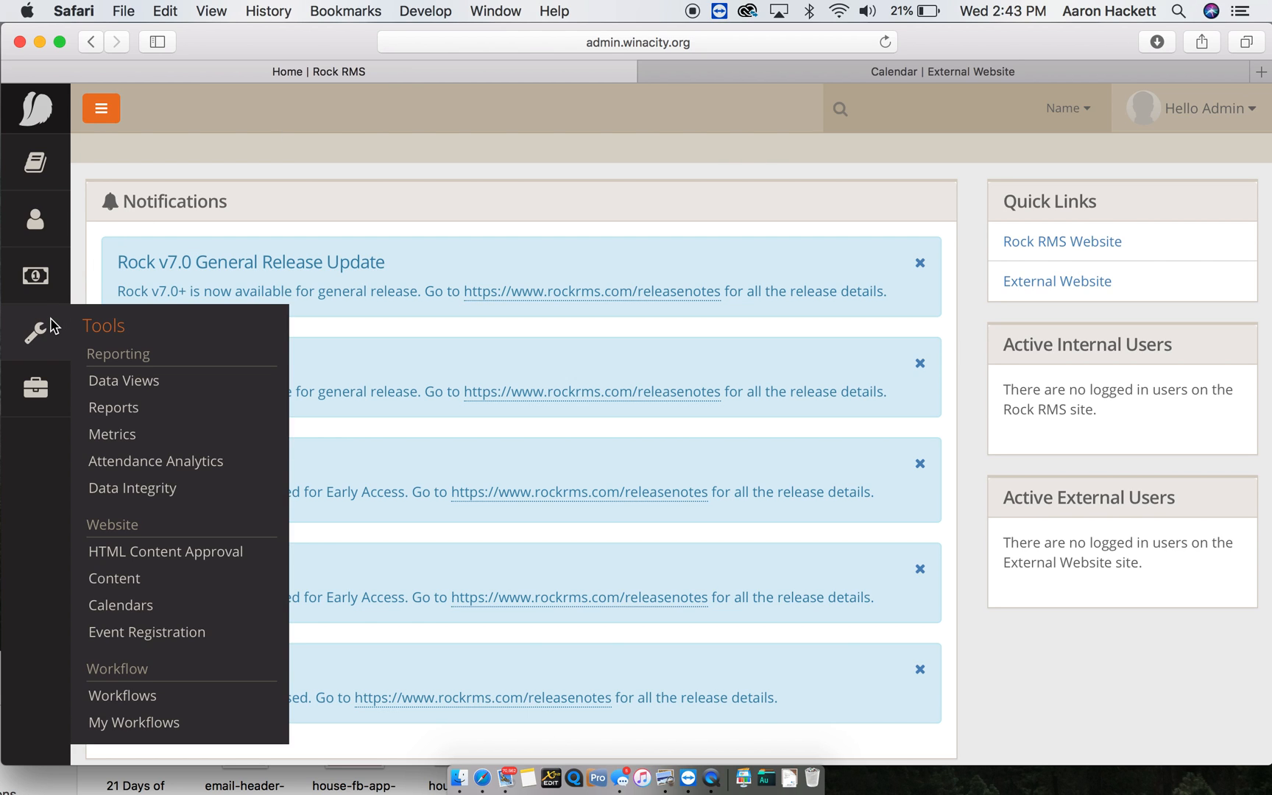
- Go to Tools > Calendars, open the Public calendar, and select Customs & Classics Car Show
{"action": "left_click", "coordinate": [151, 615]}
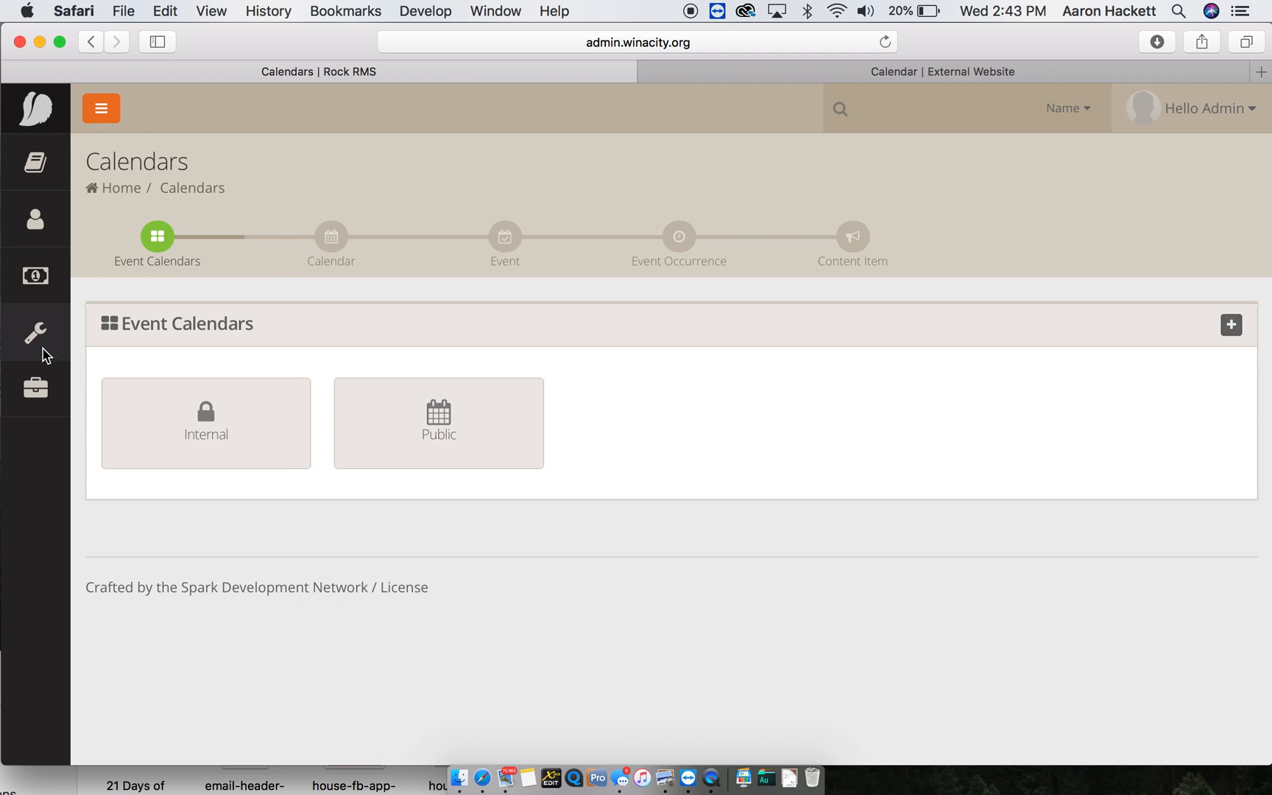
{"action": "mouse_move", "coordinate": [41, 343]}
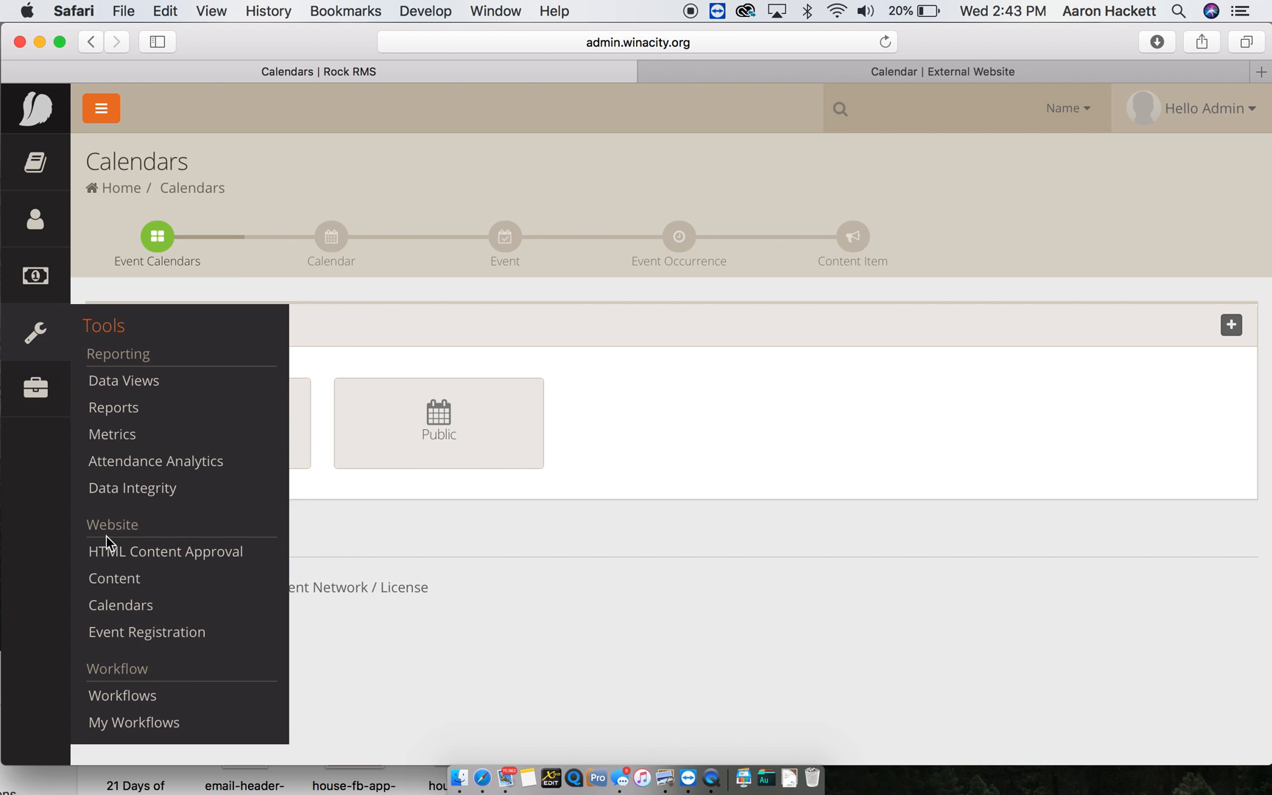
{"action": "left_click", "coordinate": [151, 614]}
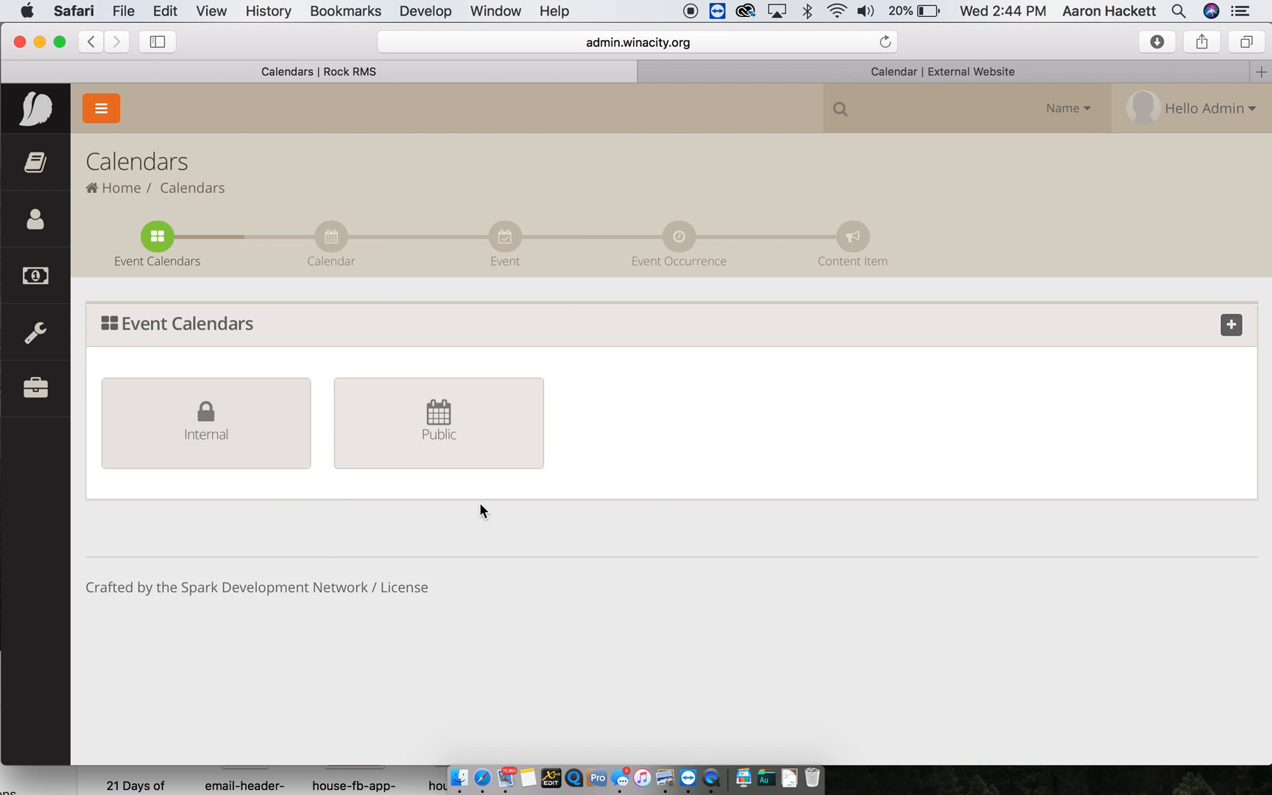
{"action": "left_click", "coordinate": [424, 418]}
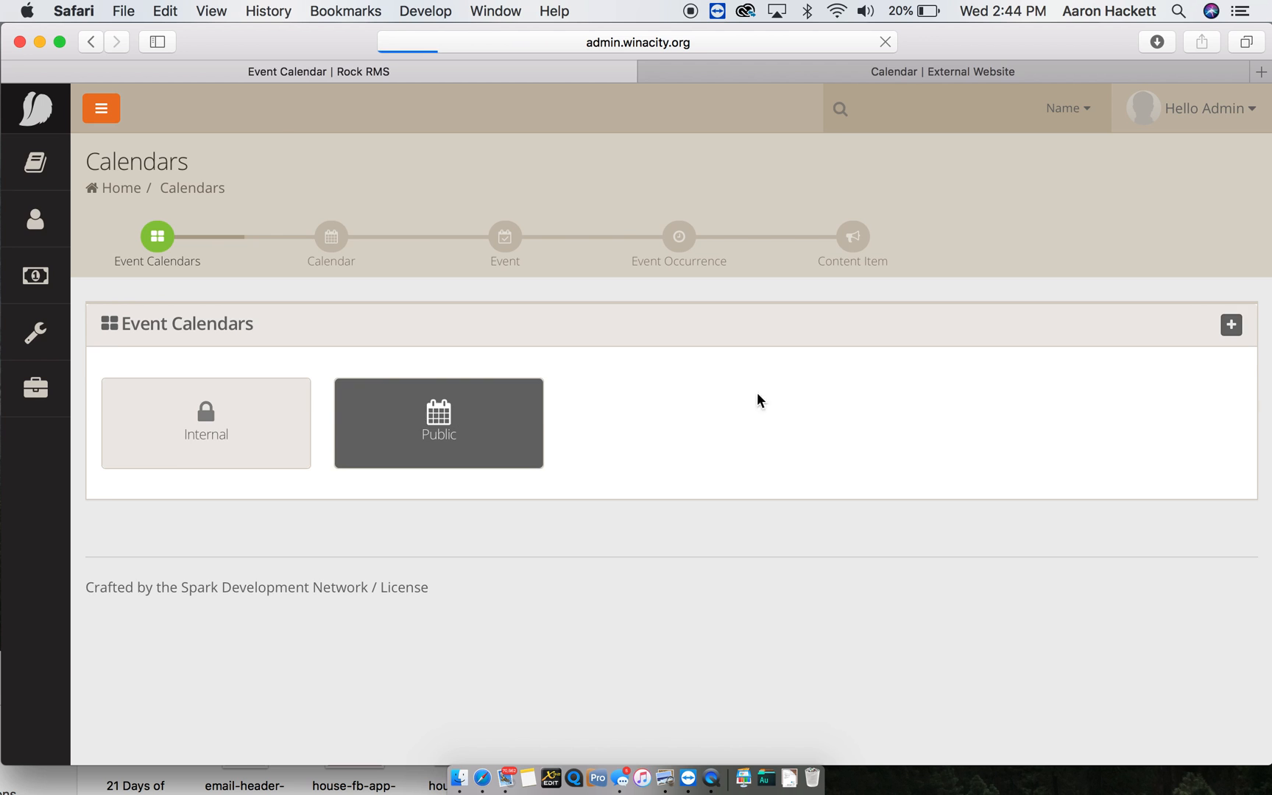
{"action": "scroll", "coordinate": [811, 400], "scroll_direction": "down", "scroll_amount": 3}
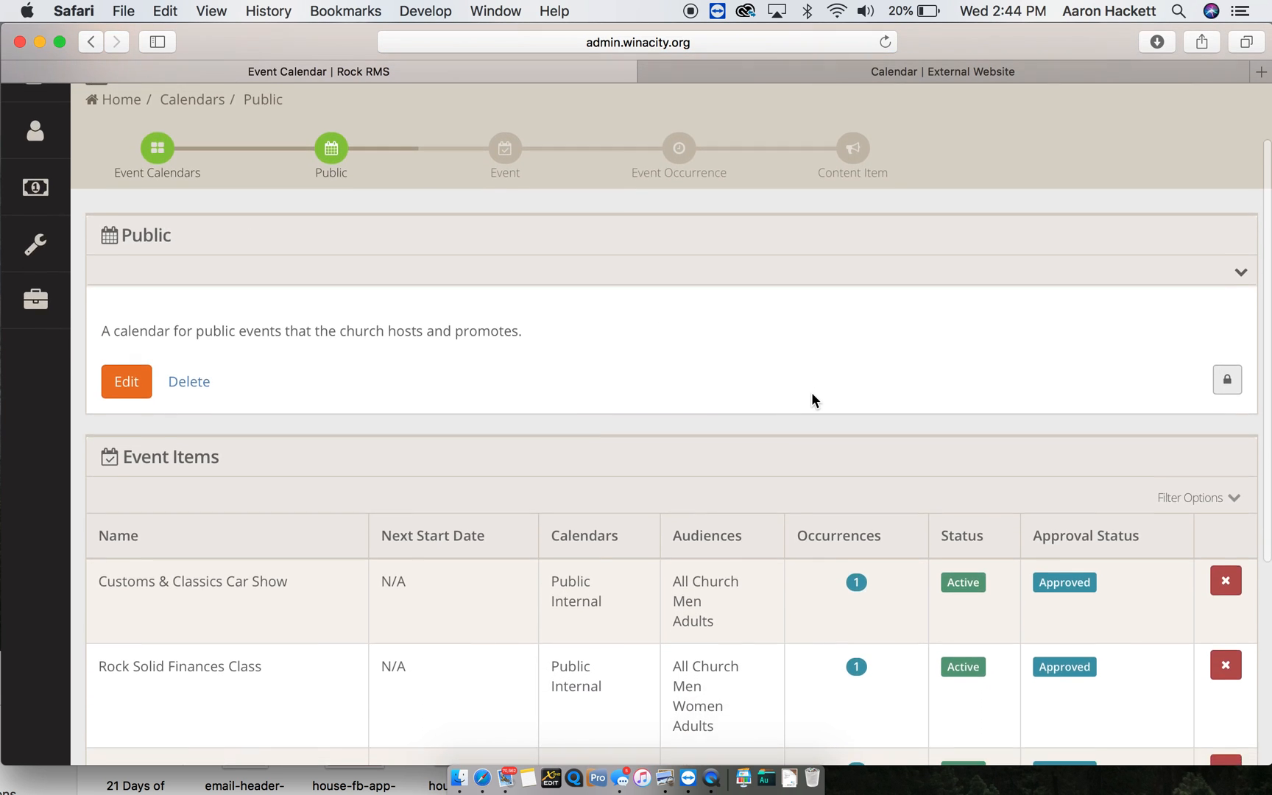
{"action": "scroll", "coordinate": [811, 397], "scroll_direction": "down", "scroll_amount": 1}
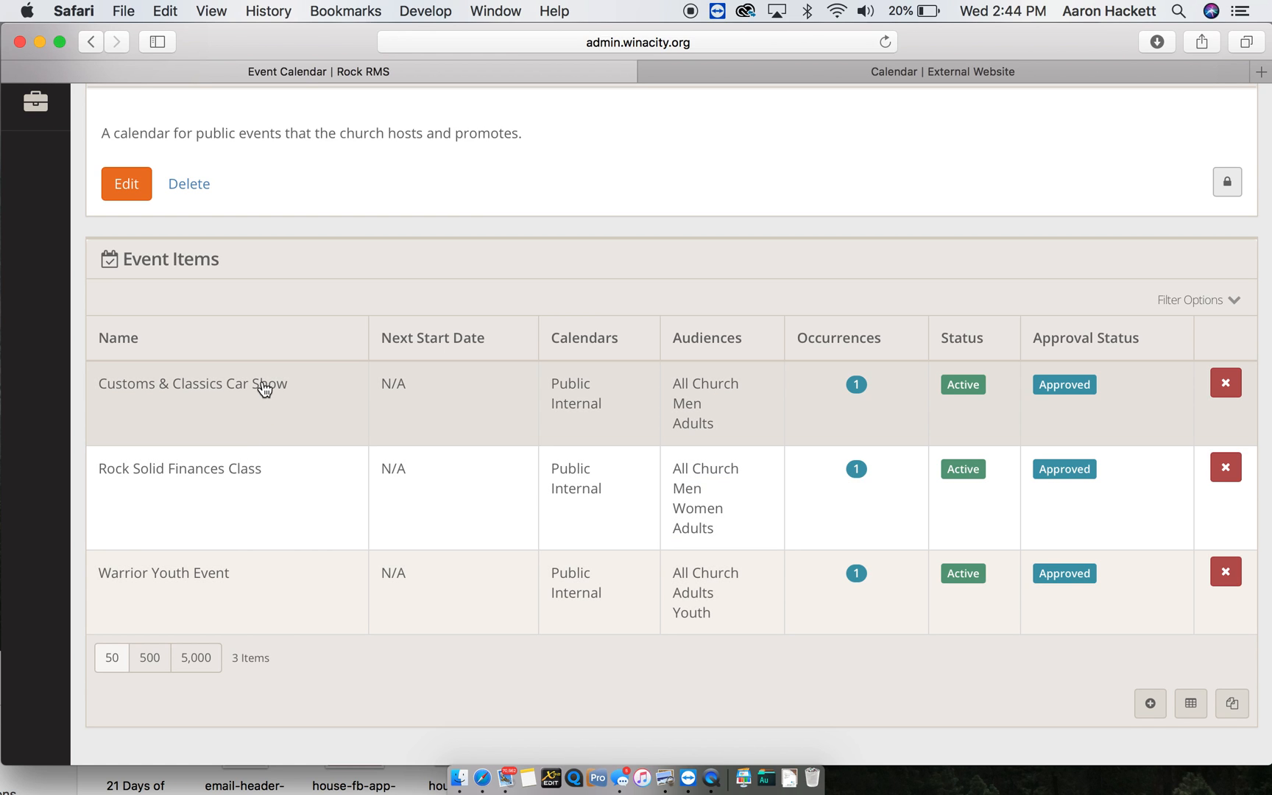
{"action": "left_click", "coordinate": [263, 388]}
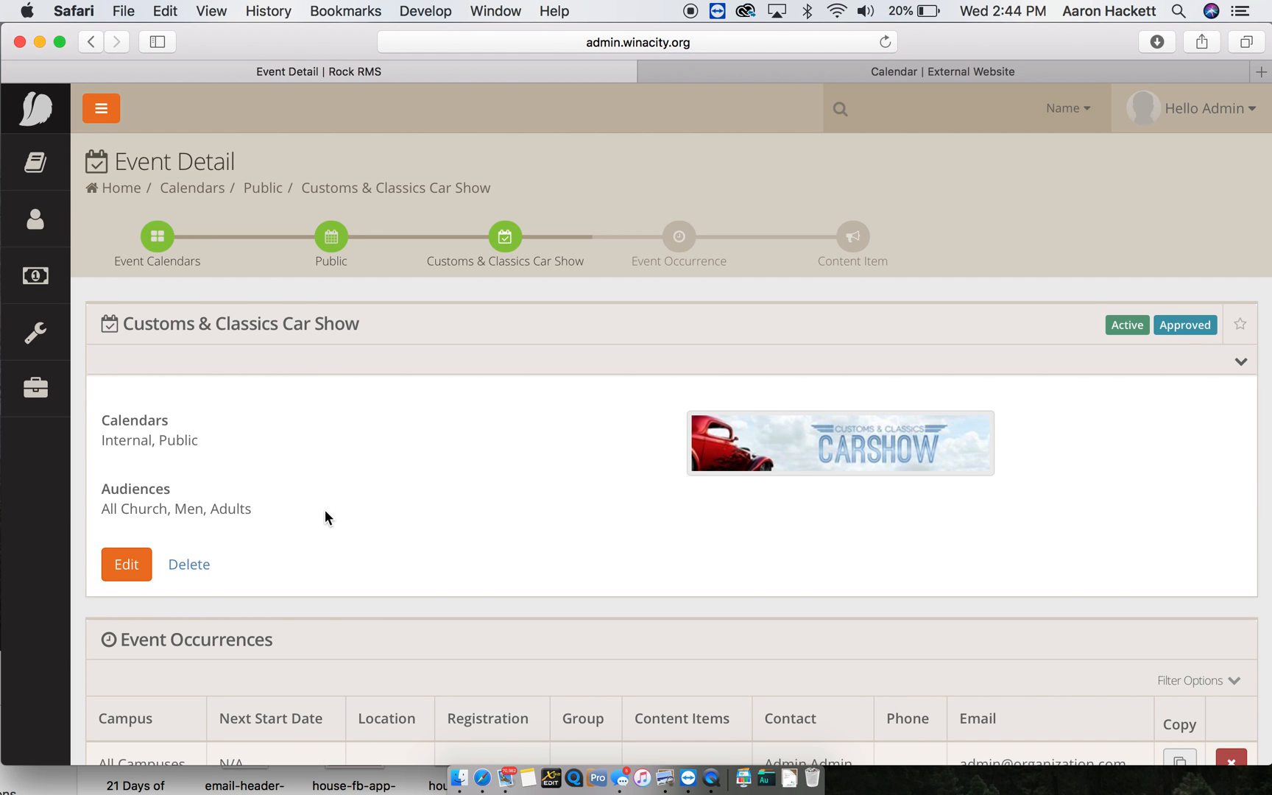
- Scroll the car show detail page to review its Internal/Public calendars and All Campuses occurrence
{"action": "scroll", "coordinate": [325, 510], "scroll_direction": "down", "scroll_amount": 3}
{"action": "scroll", "coordinate": [324, 511], "scroll_direction": "up", "scroll_amount": 3}
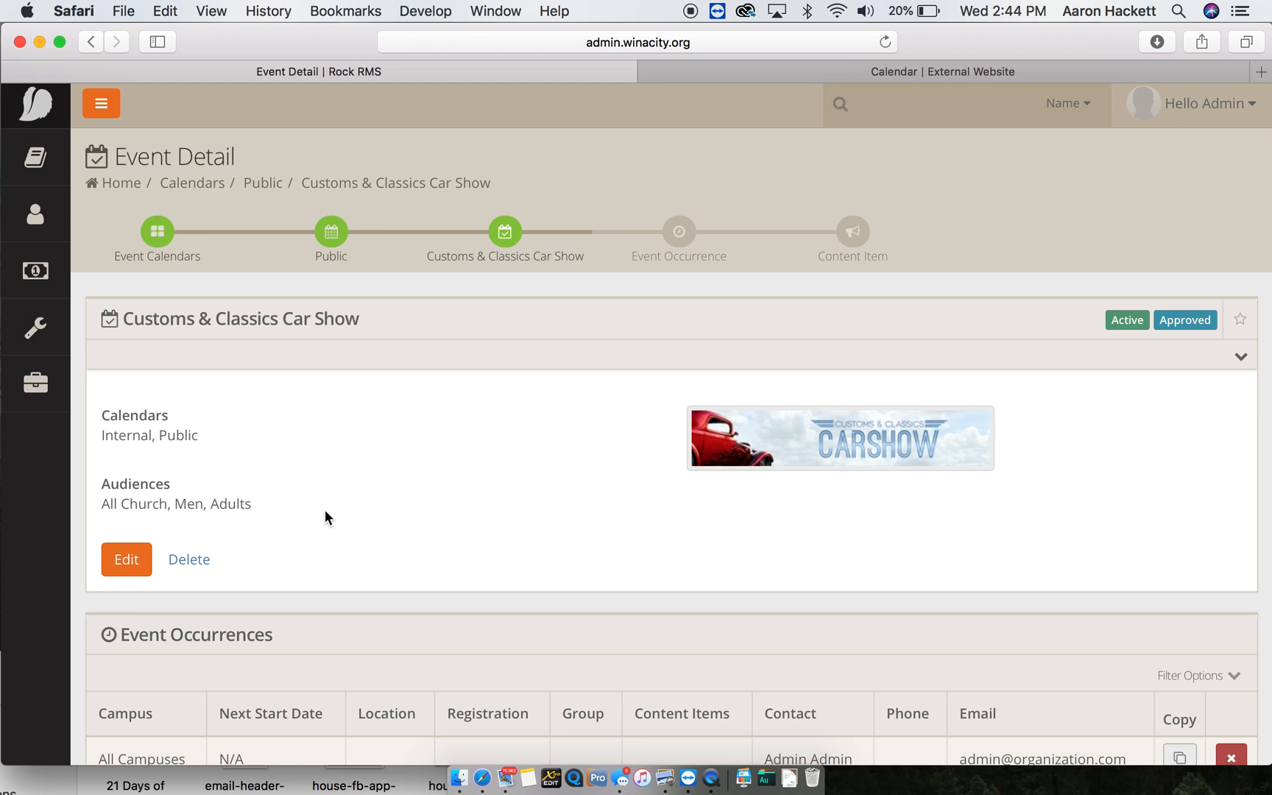
{"action": "scroll", "coordinate": [235, 590], "scroll_direction": "down", "scroll_amount": 2}
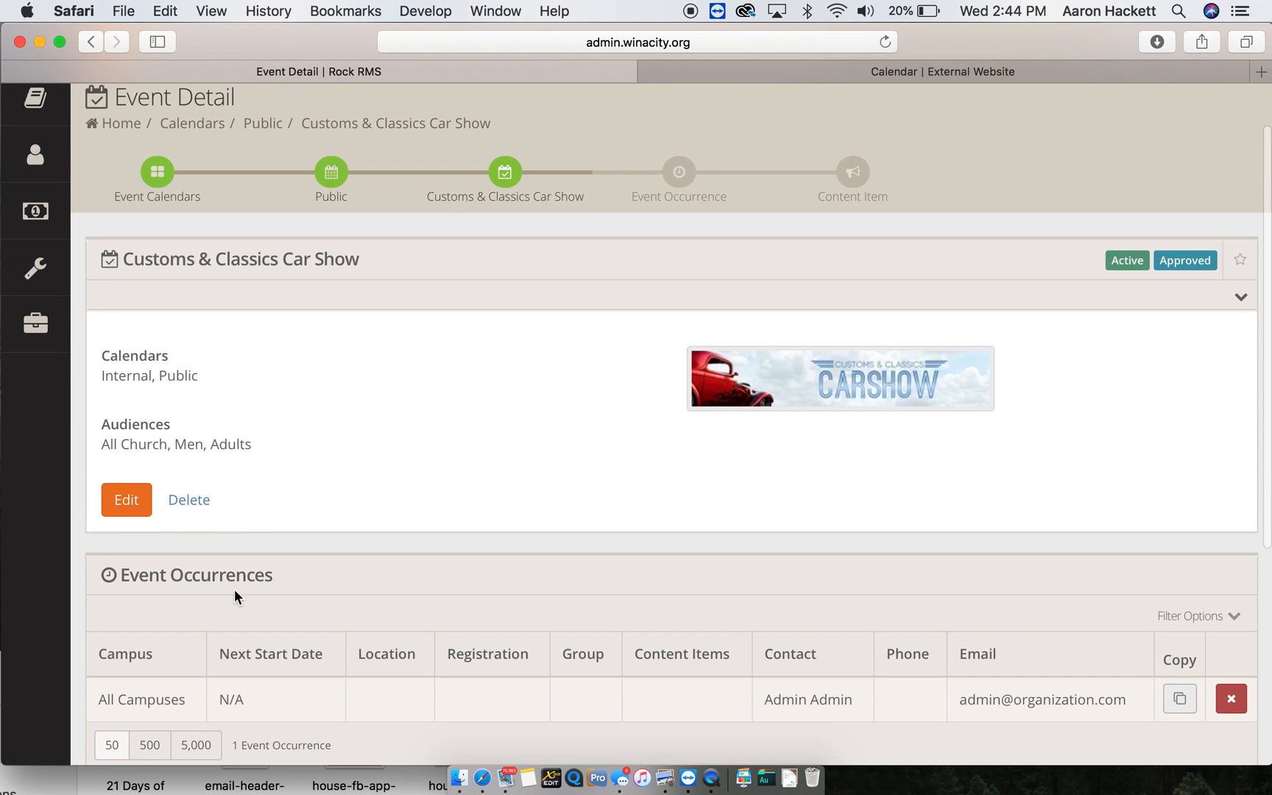
{"action": "scroll", "coordinate": [289, 493], "scroll_direction": "up", "scroll_amount": 2}
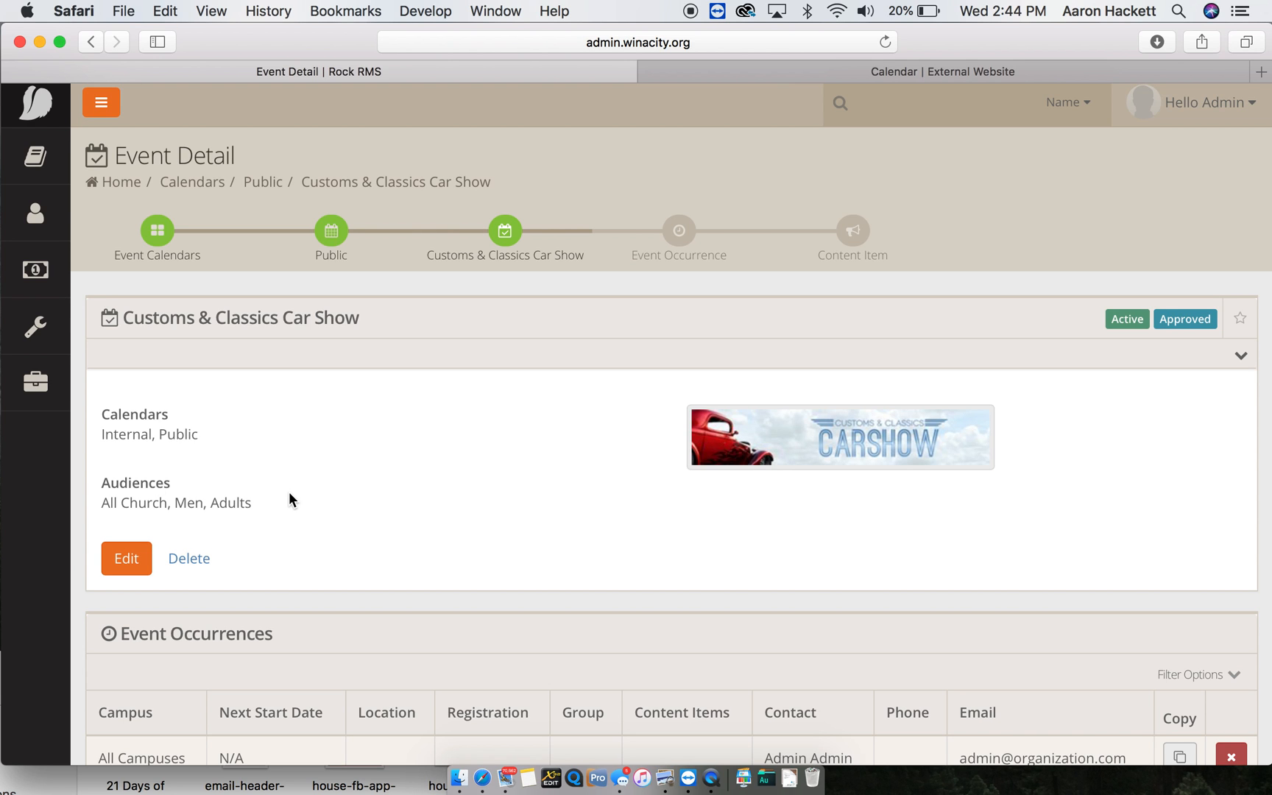
{"action": "scroll", "coordinate": [289, 499], "scroll_direction": "down", "scroll_amount": 2}
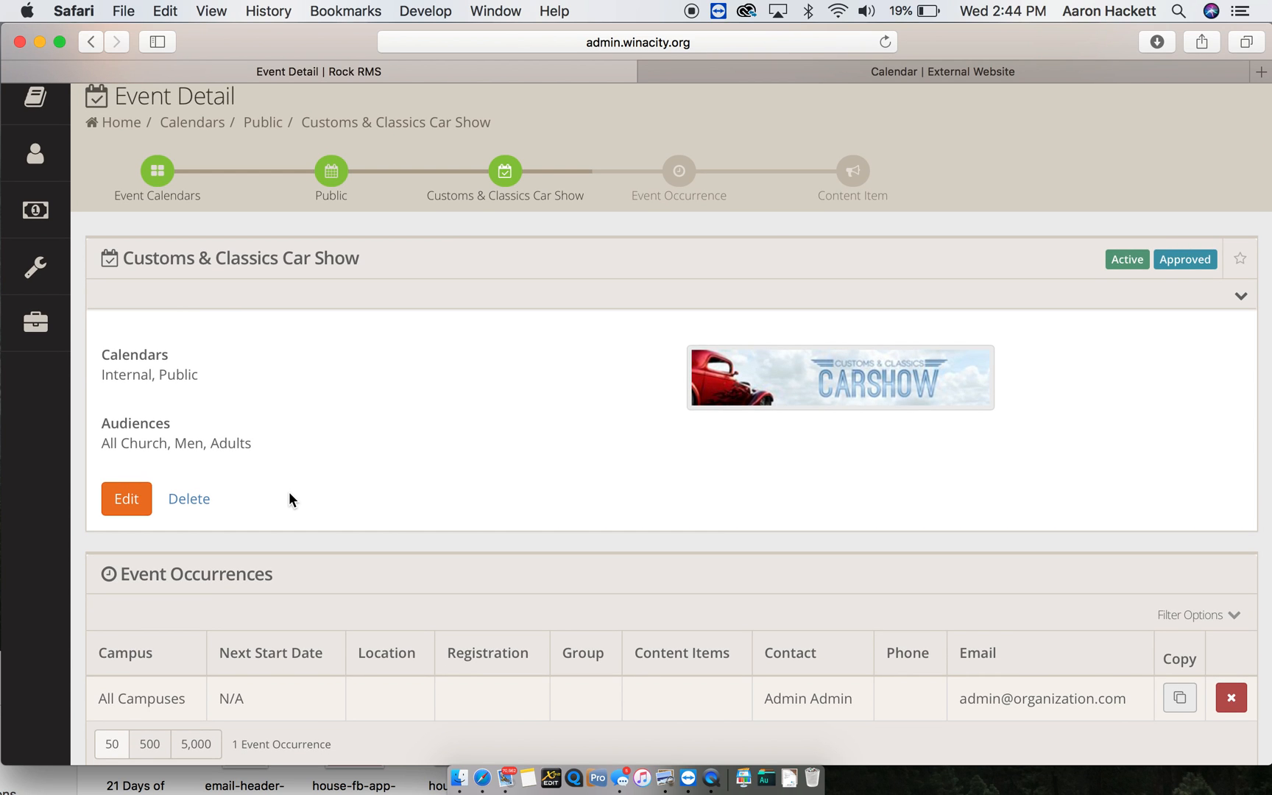
{"action": "scroll", "coordinate": [288, 498], "scroll_direction": "down", "scroll_amount": 2}
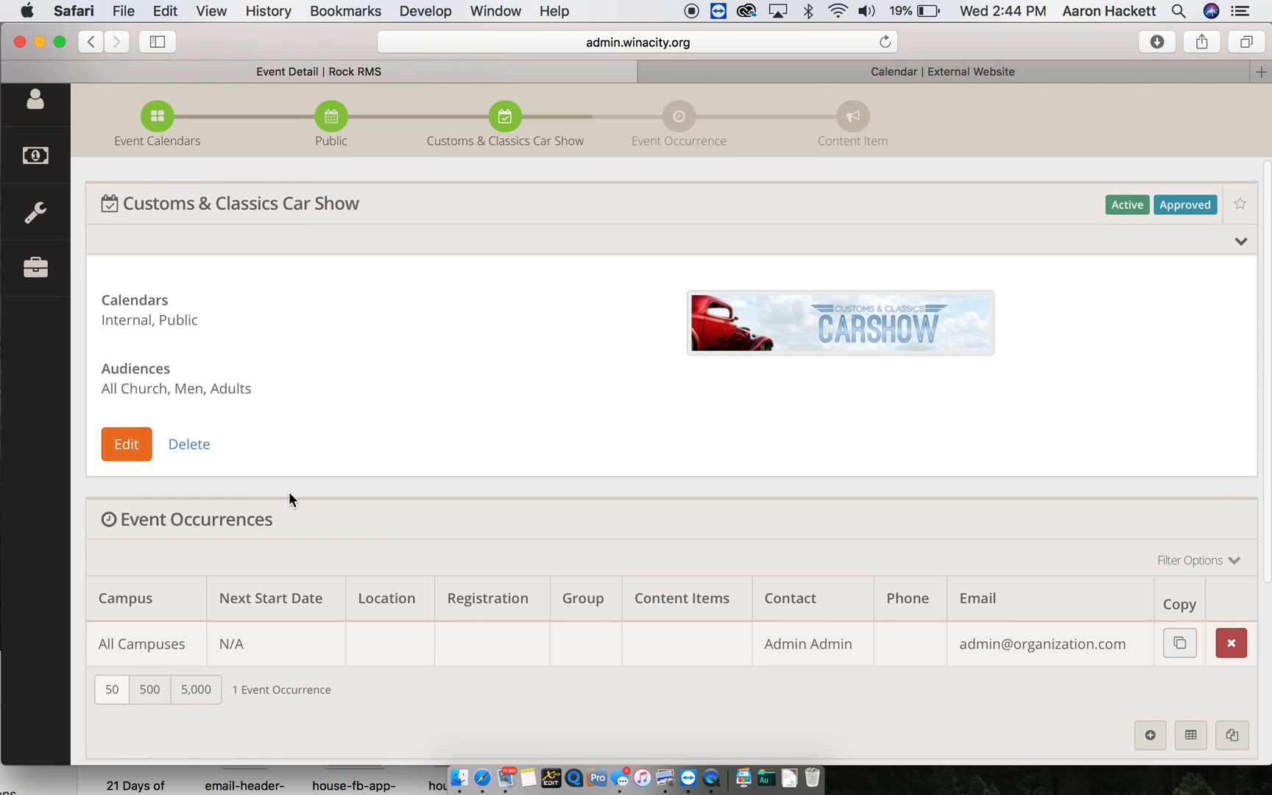
- Open the Customs & Classics Car Show event for editing and place the cursor in Summary
{"action": "left_click", "coordinate": [134, 443]}
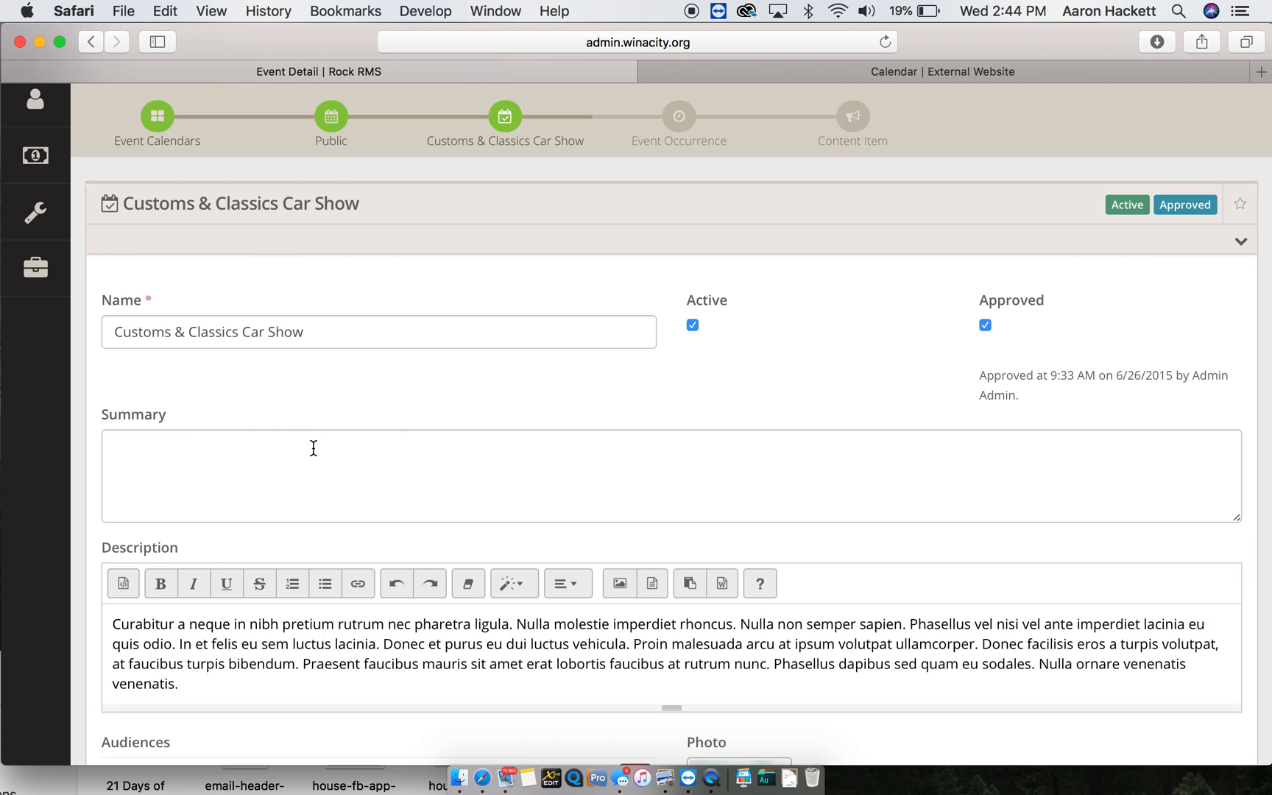
{"action": "scroll", "coordinate": [313, 448], "scroll_direction": "down", "scroll_amount": 2}
{"action": "left_click_drag", "start_coordinate": [335, 276], "coordinate": [97, 284]}
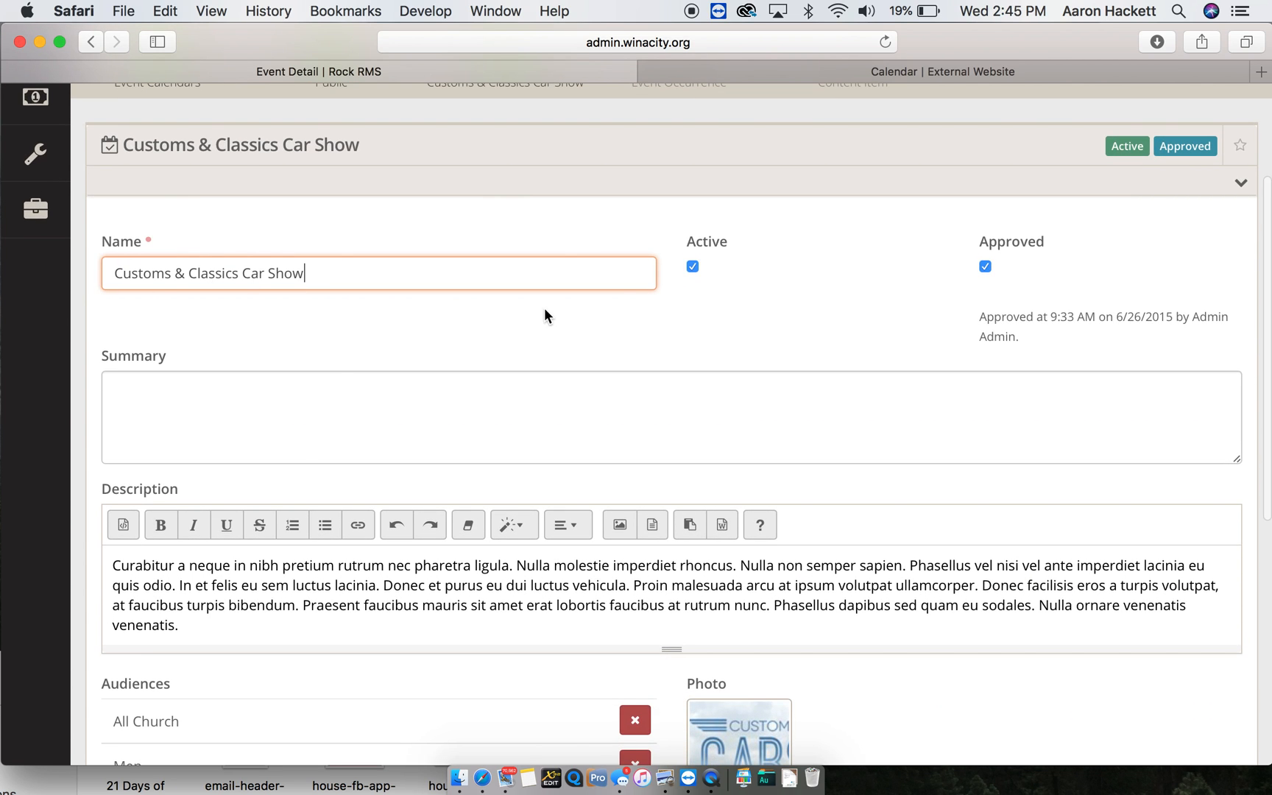
{"action": "scroll", "coordinate": [813, 400], "scroll_direction": "down", "scroll_amount": 3}
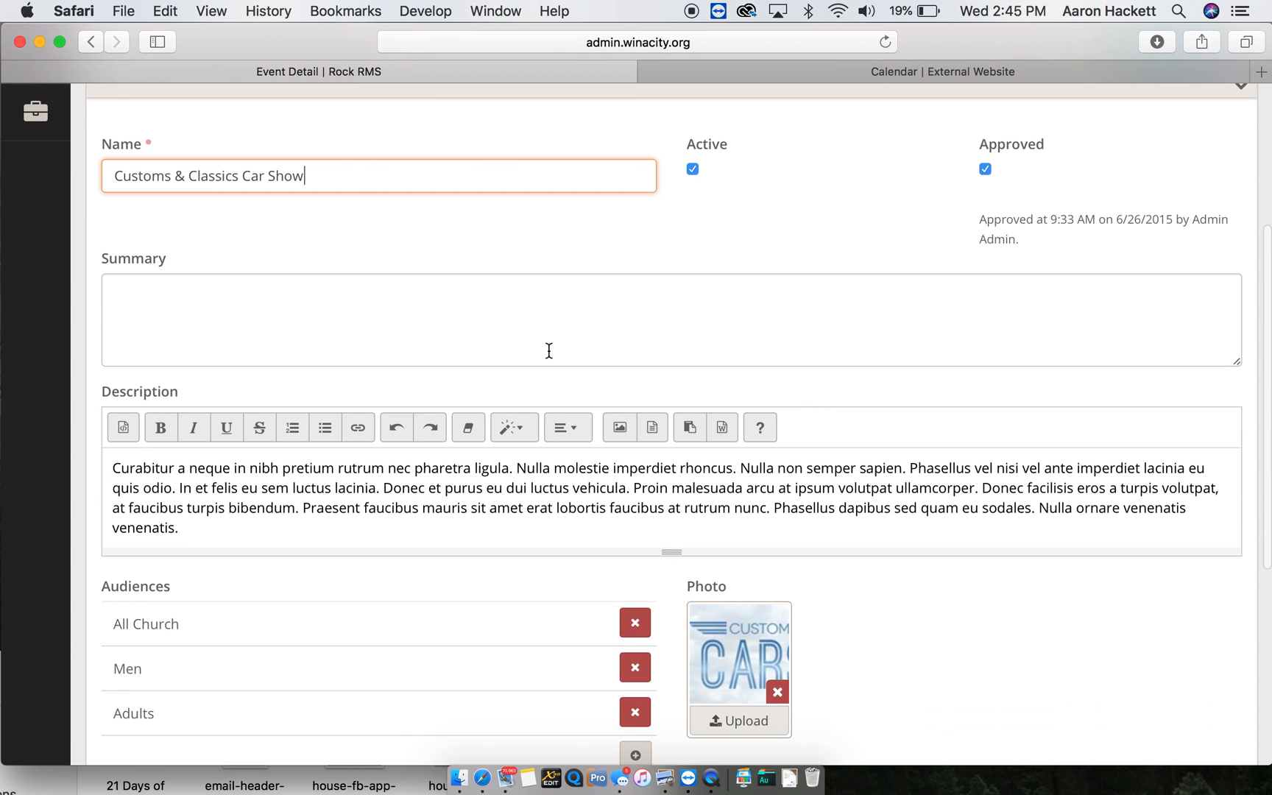
{"action": "left_click", "coordinate": [354, 335]}
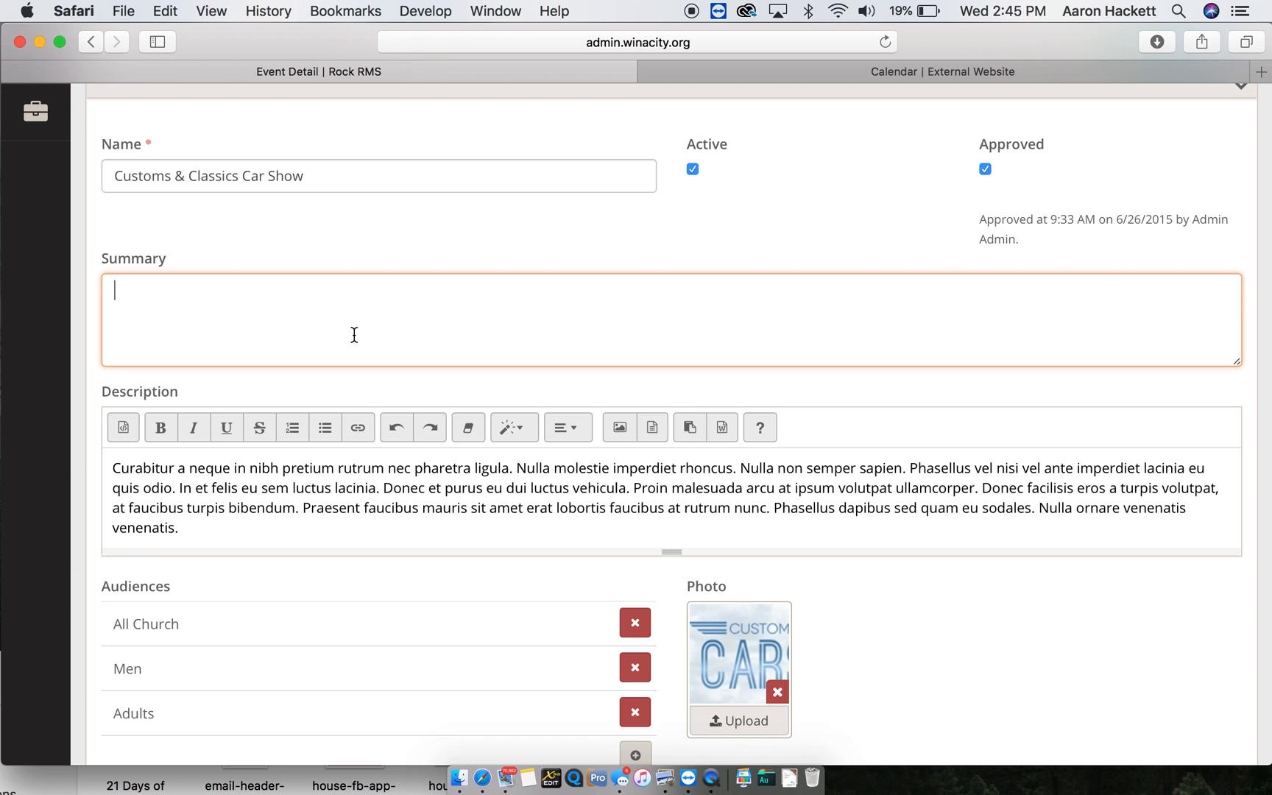
- In a new tab, load thehousechurch.tv/calendar for the week of April 29
{"action": "key", "text": "super+t"}
{"action": "type", "text": "the"}
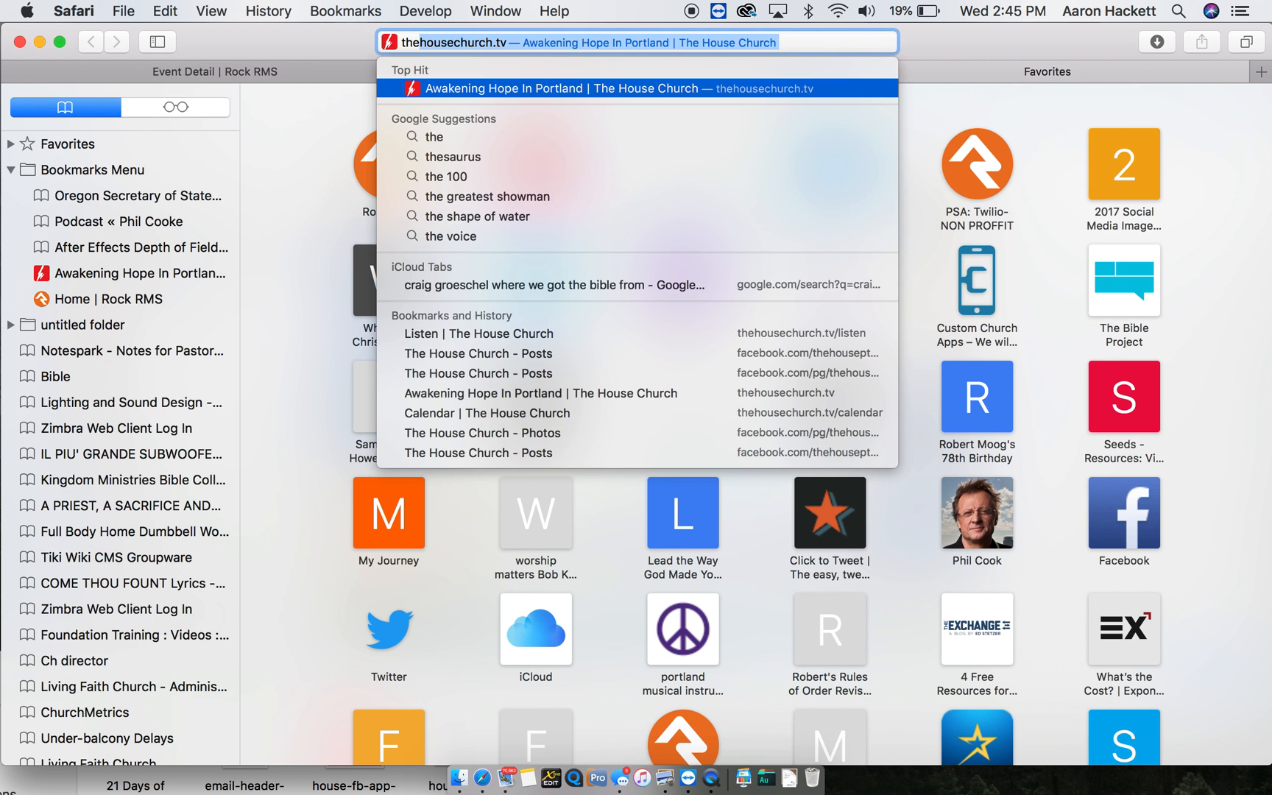
{"action": "key", "text": "Right"}
{"action": "type", "text": "/ca"}
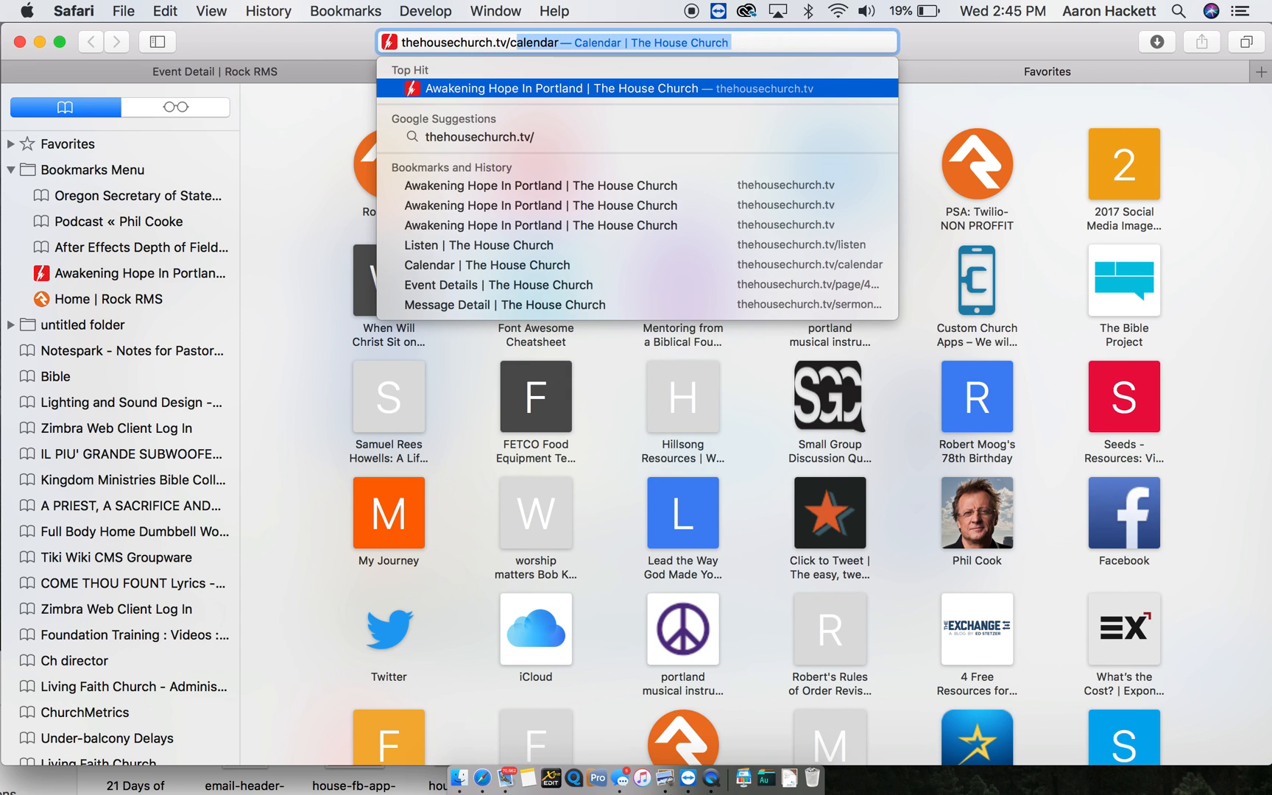
{"action": "key", "text": "Return"}
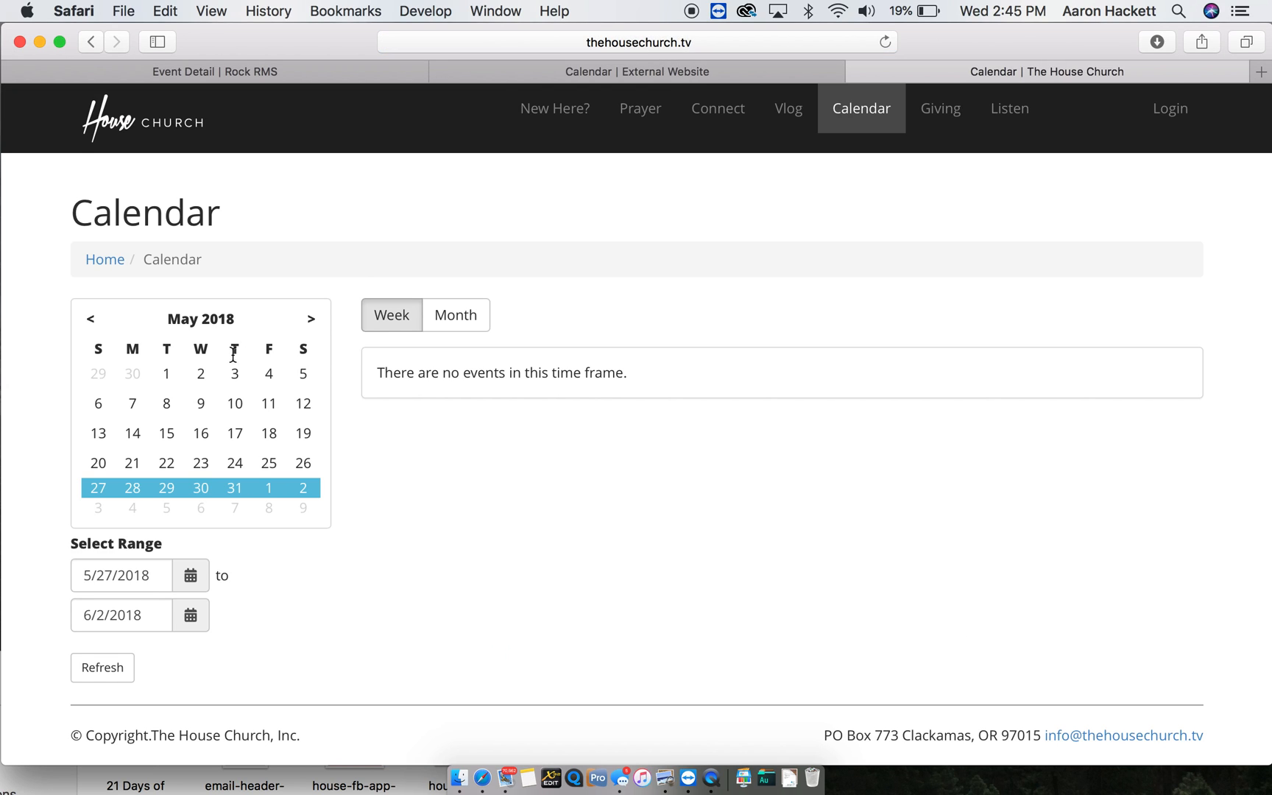
{"action": "left_click", "coordinate": [101, 374]}
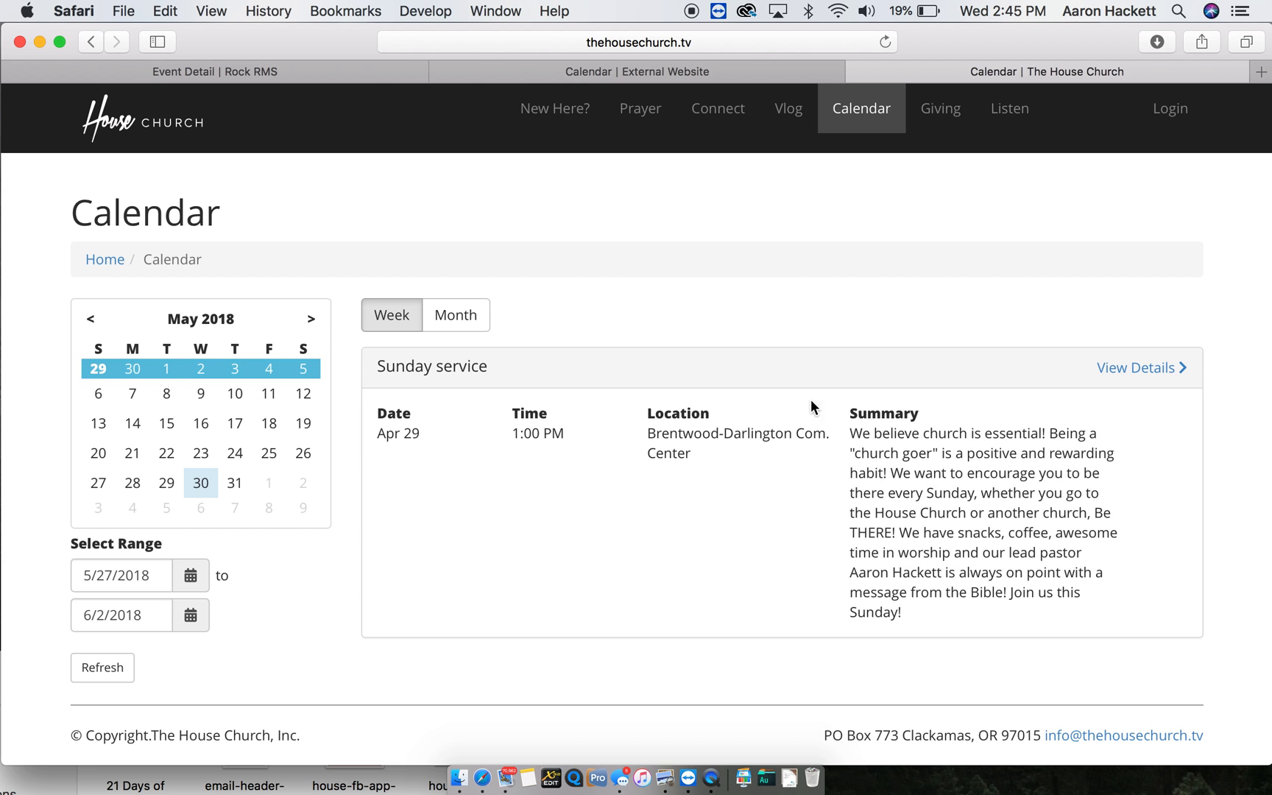
- Enter 'Custom Car Show' as the event summary
{"action": "left_click", "coordinate": [337, 65]}
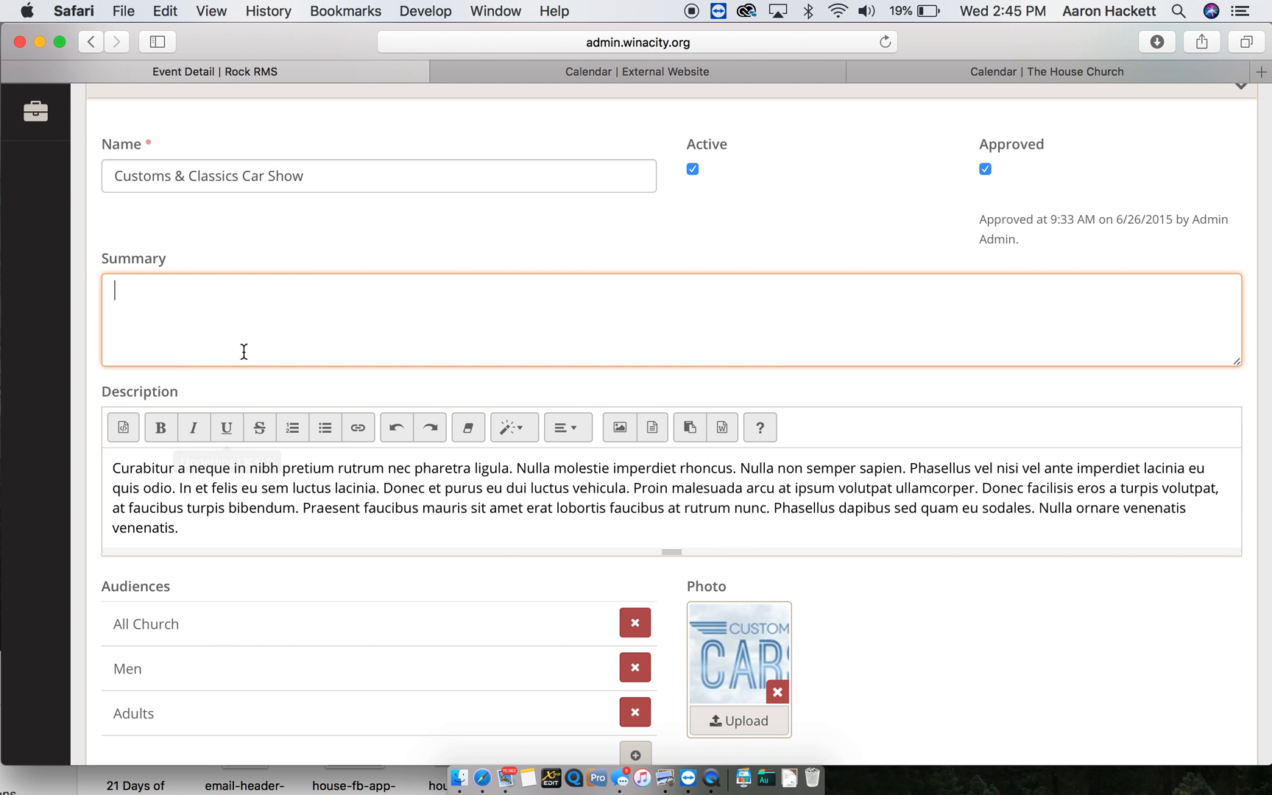
{"action": "type", "text": "Cust"}
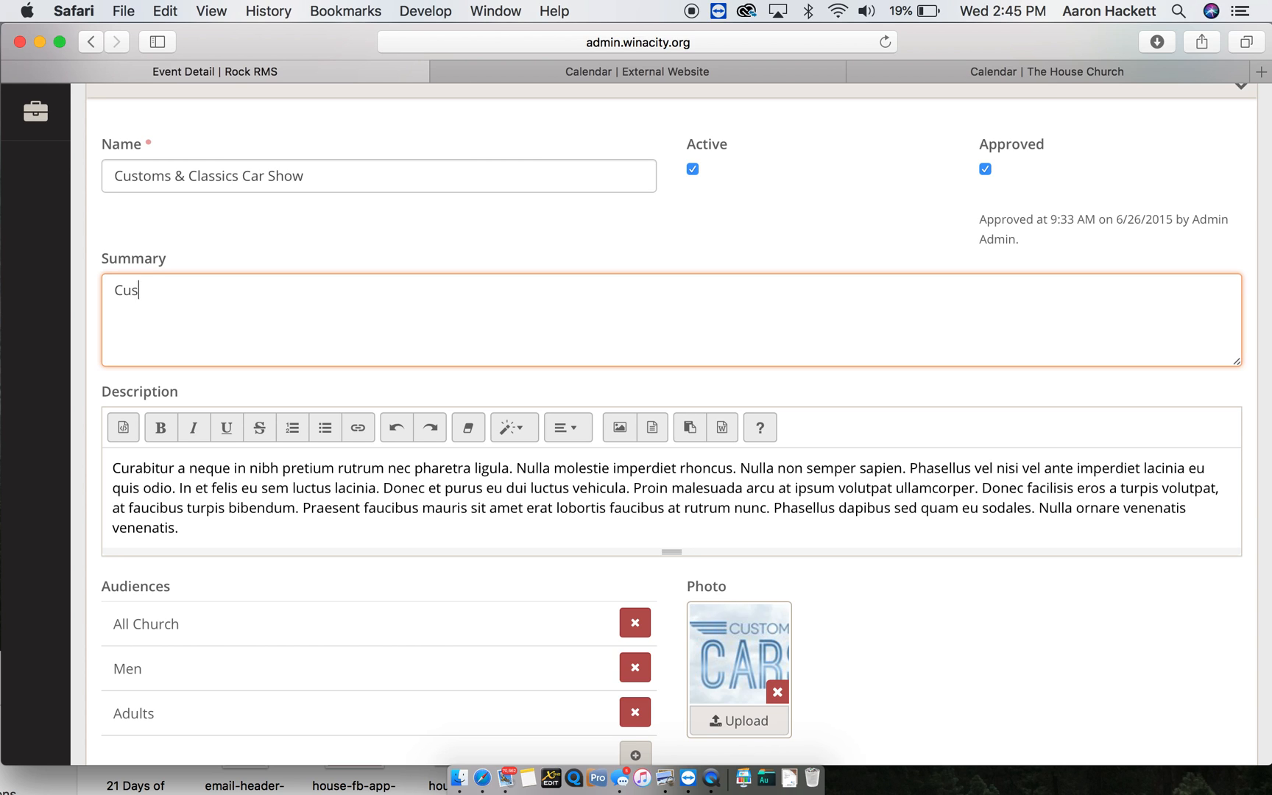
{"action": "key", "text": "BackSpace"}
{"action": "key", "text": "BackSpace"}
{"action": "key", "text": "BackSpace"}
{"action": "key", "text": "BackSpace"}
{"action": "type", "text": "Custom Care"}
{"action": "key", "text": "BackSpace"}
{"action": "type", "text": "Show"}
- Check the church site's Sunday service details for reference, then return to the Description field
{"action": "left_click", "coordinate": [243, 468]}
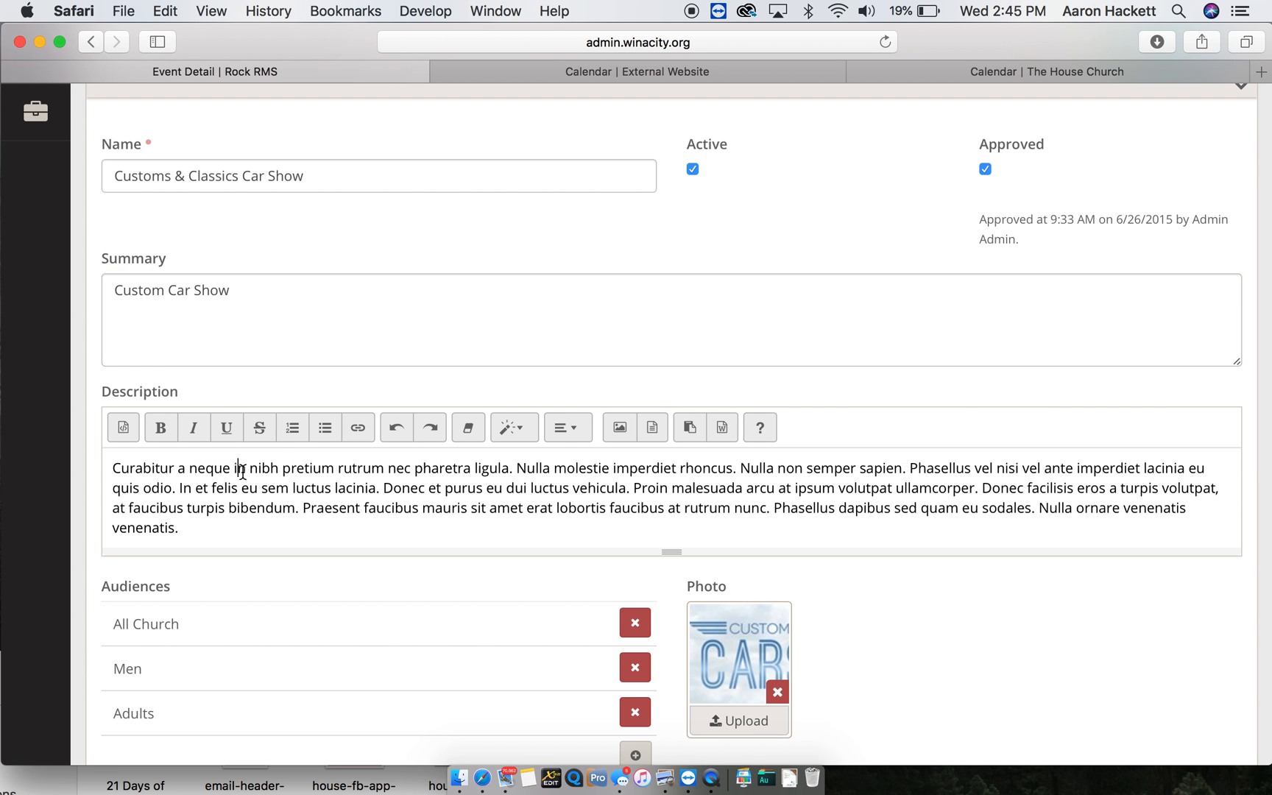
{"action": "scroll", "coordinate": [295, 496], "scroll_direction": "down", "scroll_amount": 2}
{"action": "left_click", "coordinate": [1060, 67]}
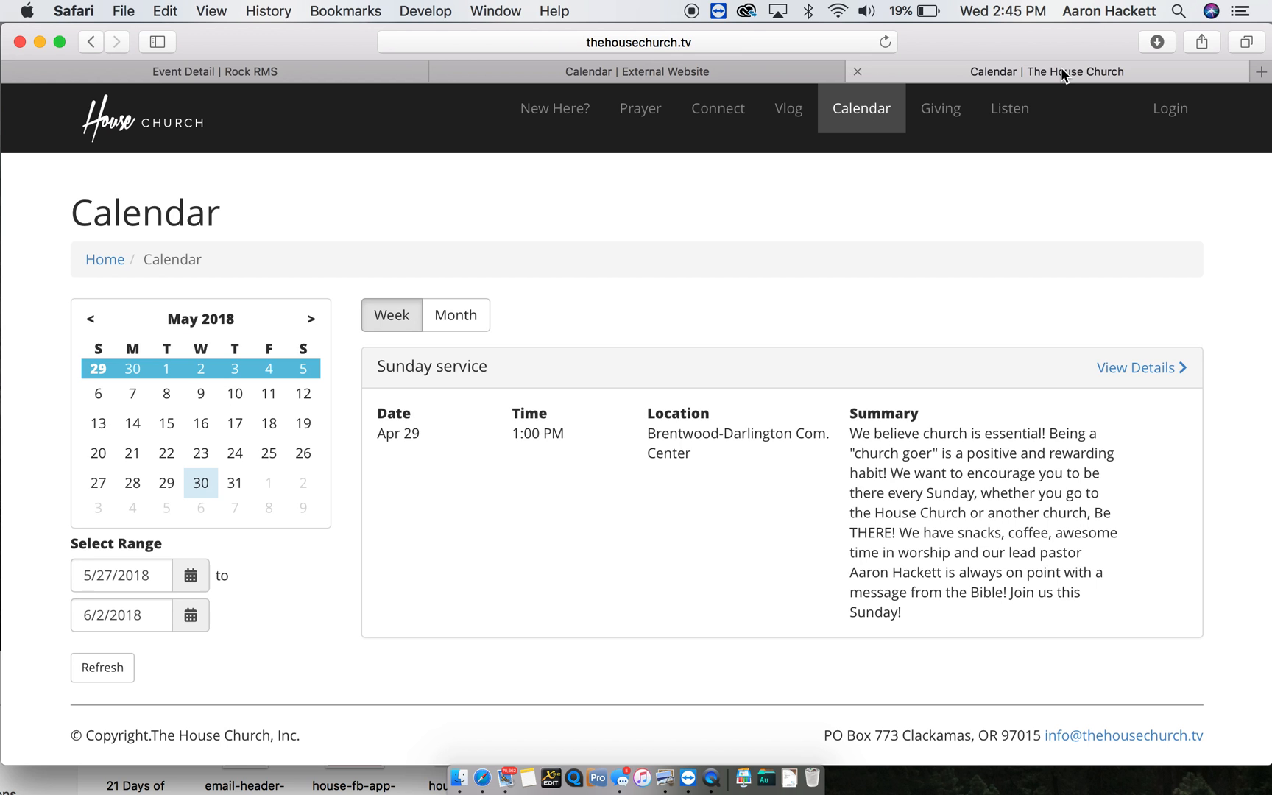
{"action": "left_click", "coordinate": [1148, 368]}
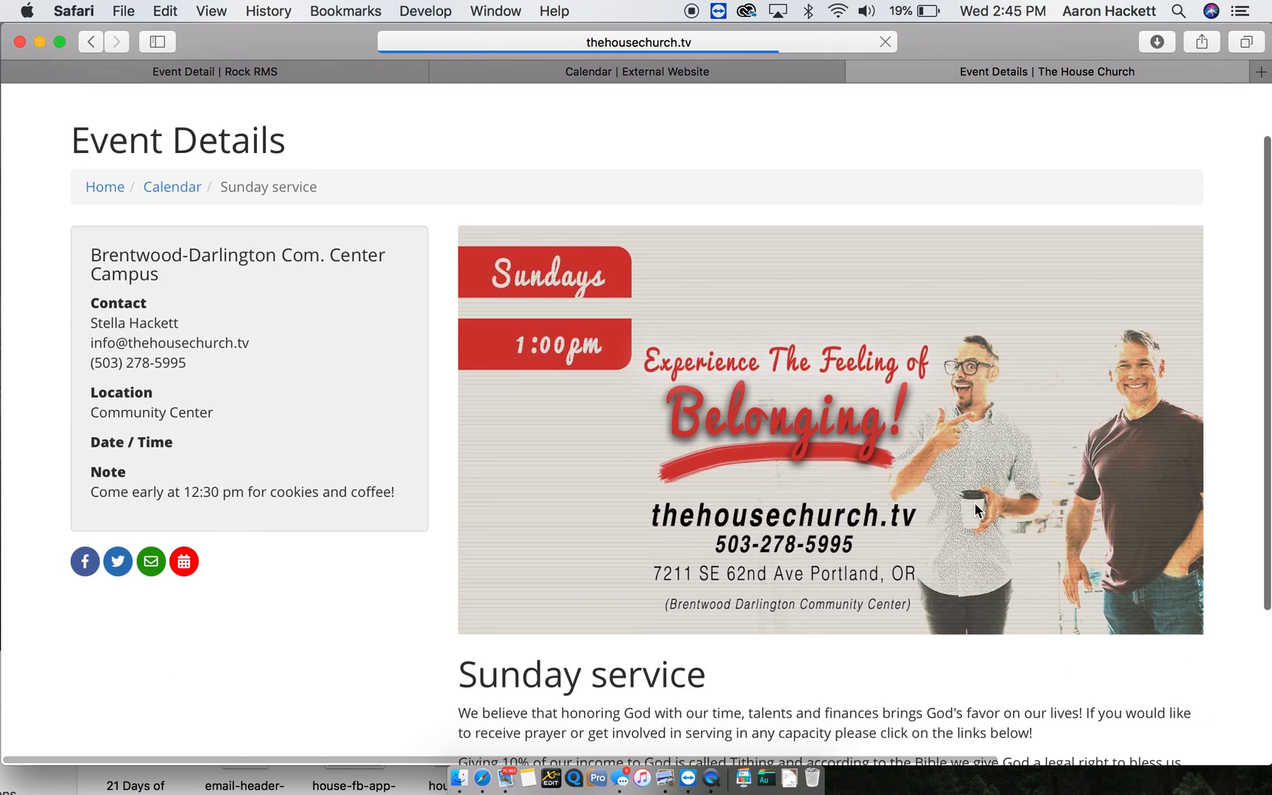
{"action": "scroll", "coordinate": [974, 502], "scroll_direction": "down", "scroll_amount": 1}
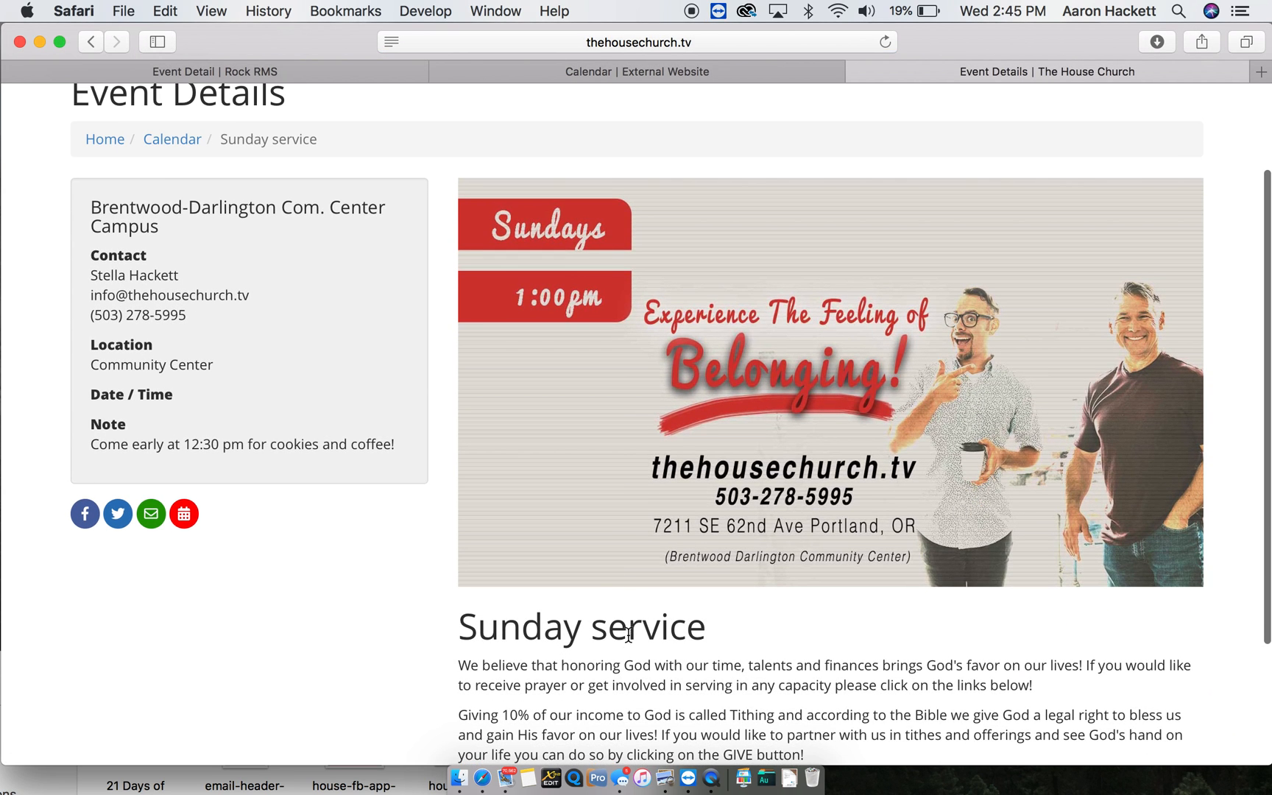
{"action": "left_click", "coordinate": [314, 62]}
{"action": "scroll", "coordinate": [380, 513], "scroll_direction": "down", "scroll_amount": 1}
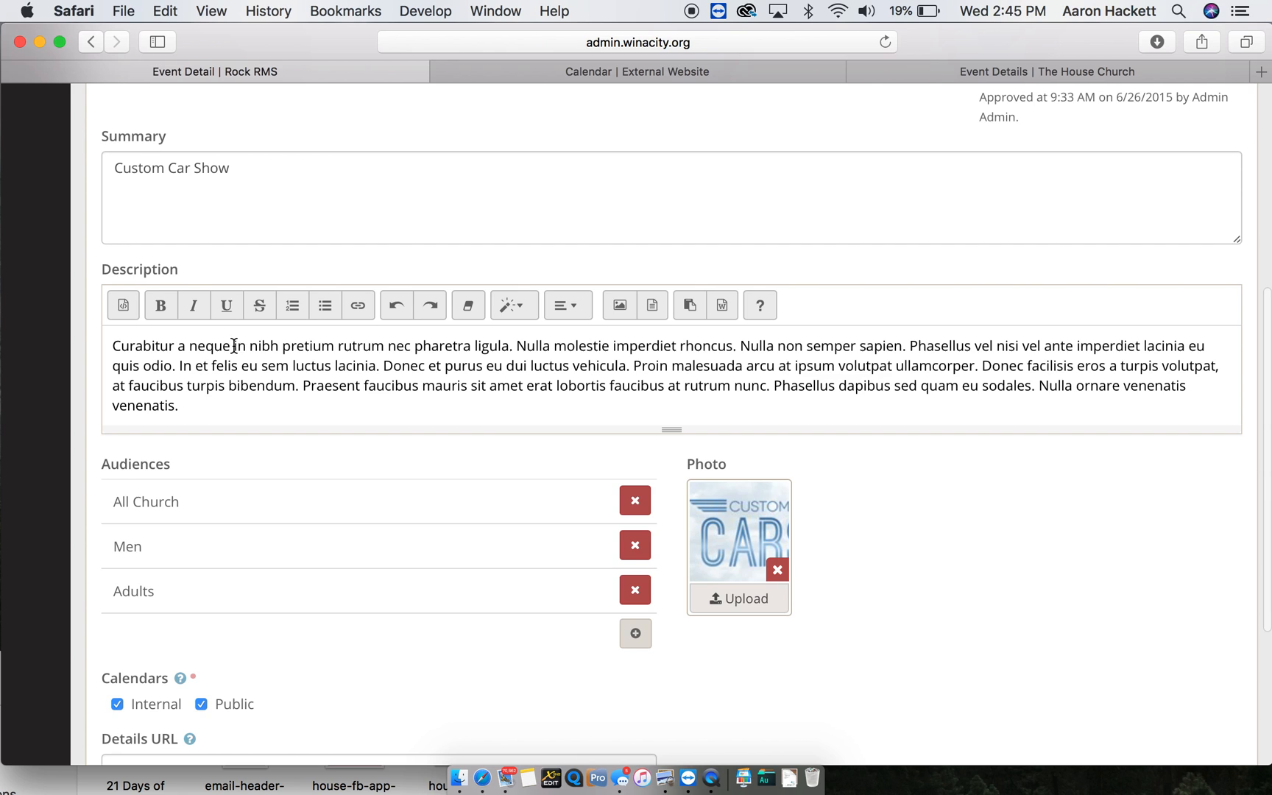
- Replace the placeholder description with 'Join Us' formatted as a blockquote
{"action": "left_click_drag", "start_coordinate": [210, 406], "coordinate": [79, 341]}
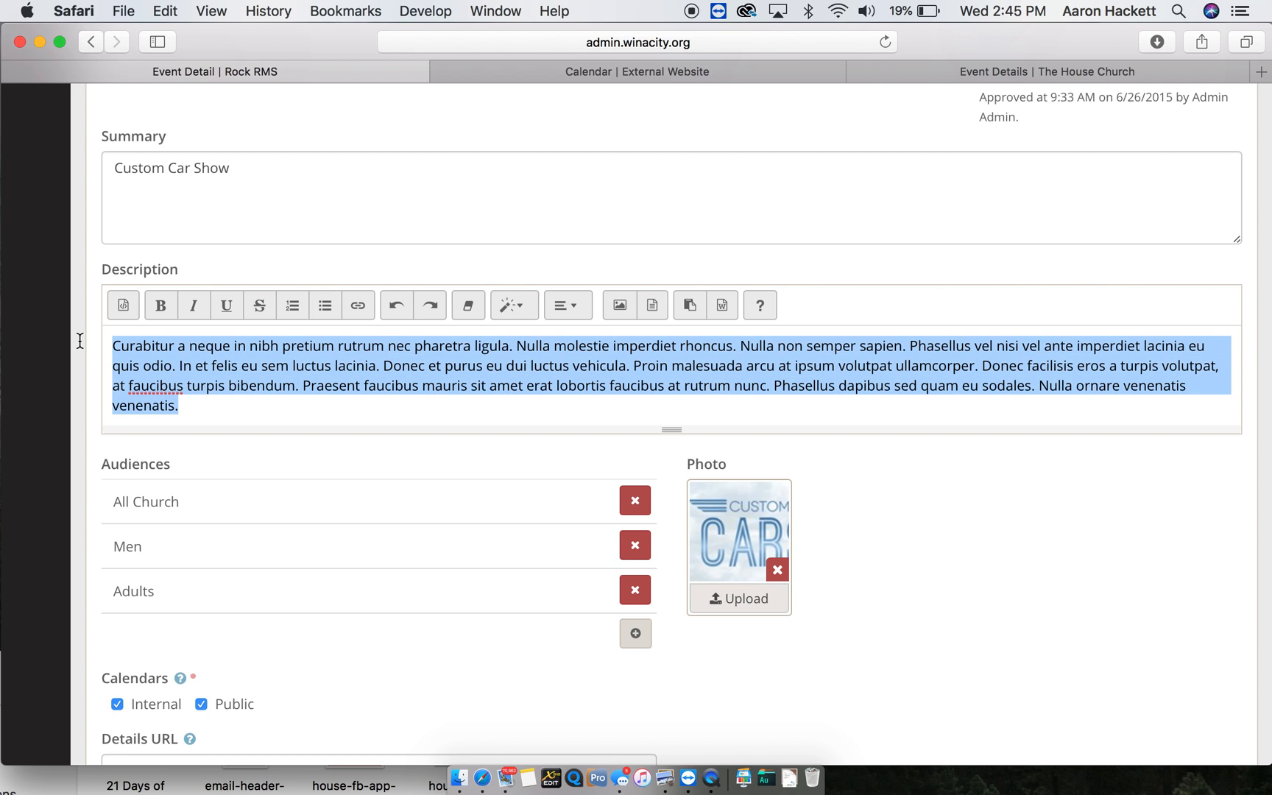
{"action": "type", "text": "Join"}
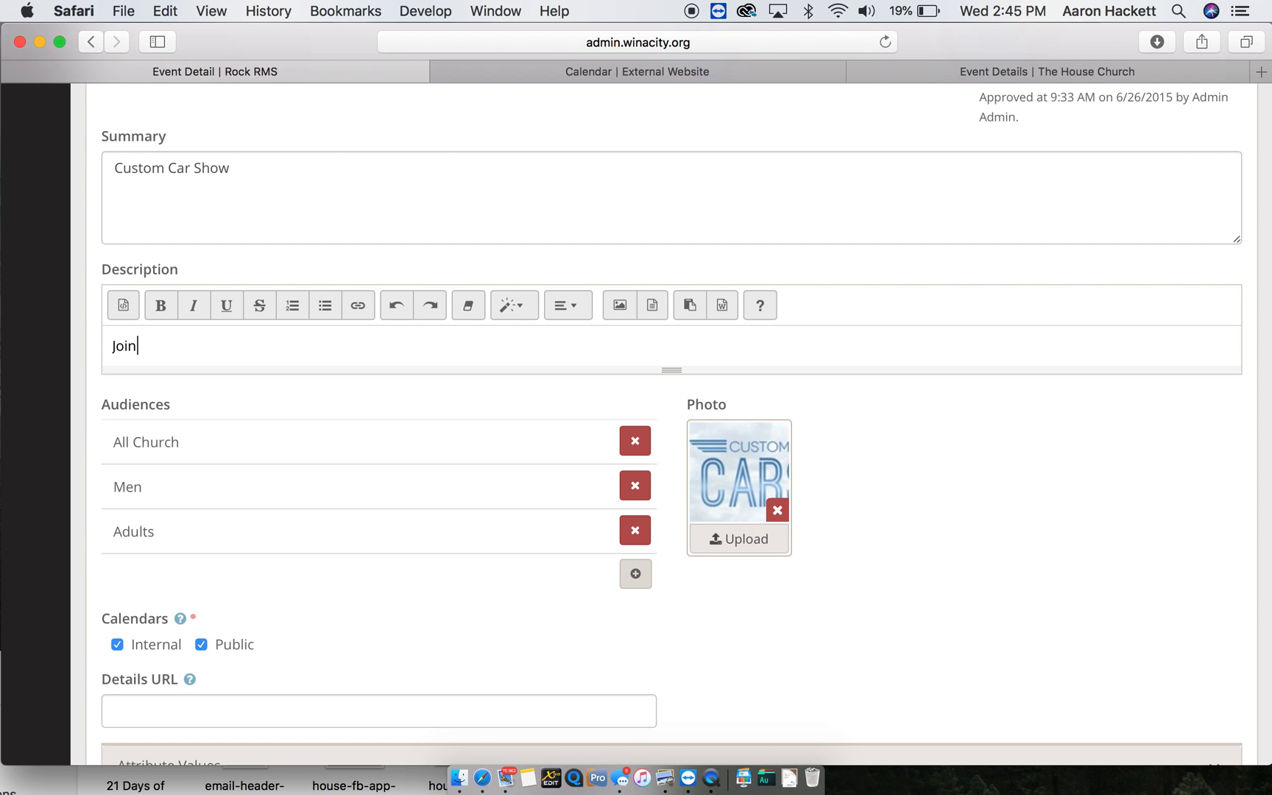
{"action": "type", "text": "s"}
{"action": "left_click_drag", "start_coordinate": [166, 345], "coordinate": [96, 346]}
{"action": "left_click", "coordinate": [532, 303]}
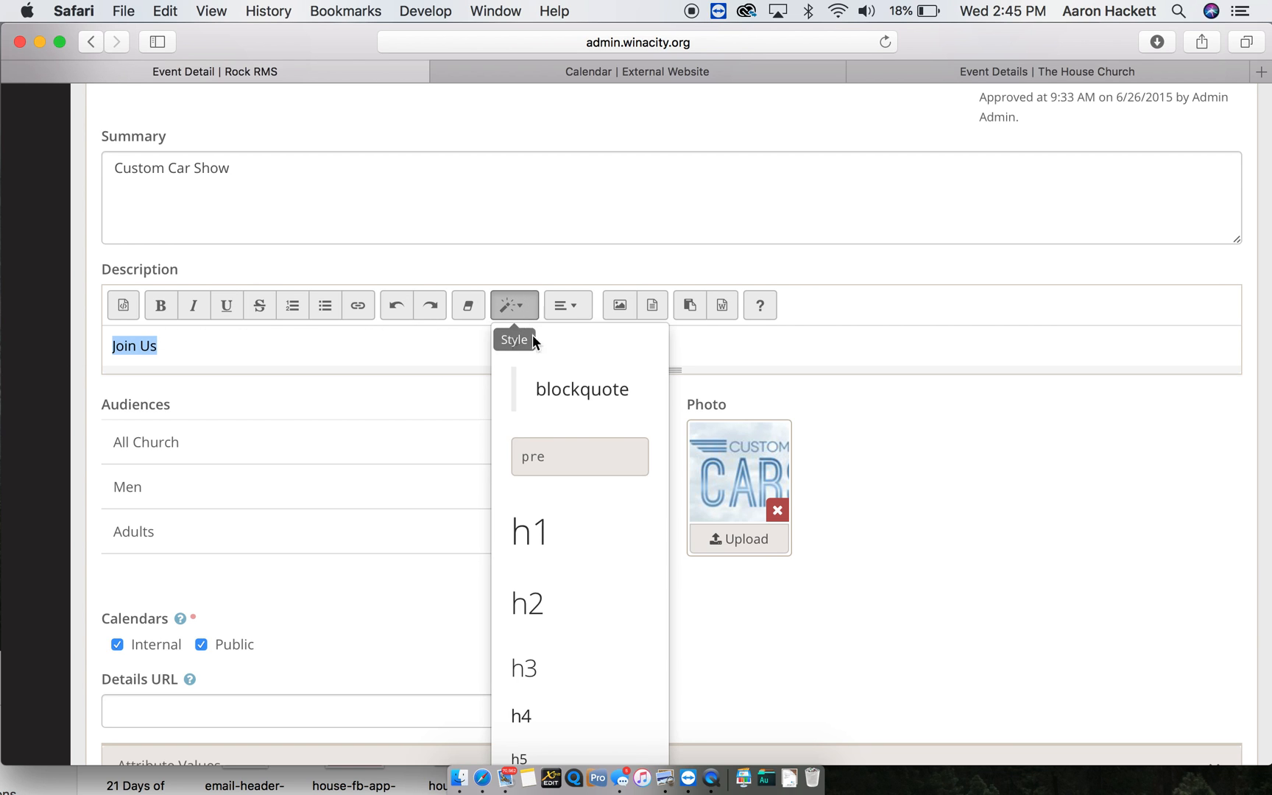
{"action": "left_click", "coordinate": [548, 394]}
{"action": "left_click", "coordinate": [242, 381]}
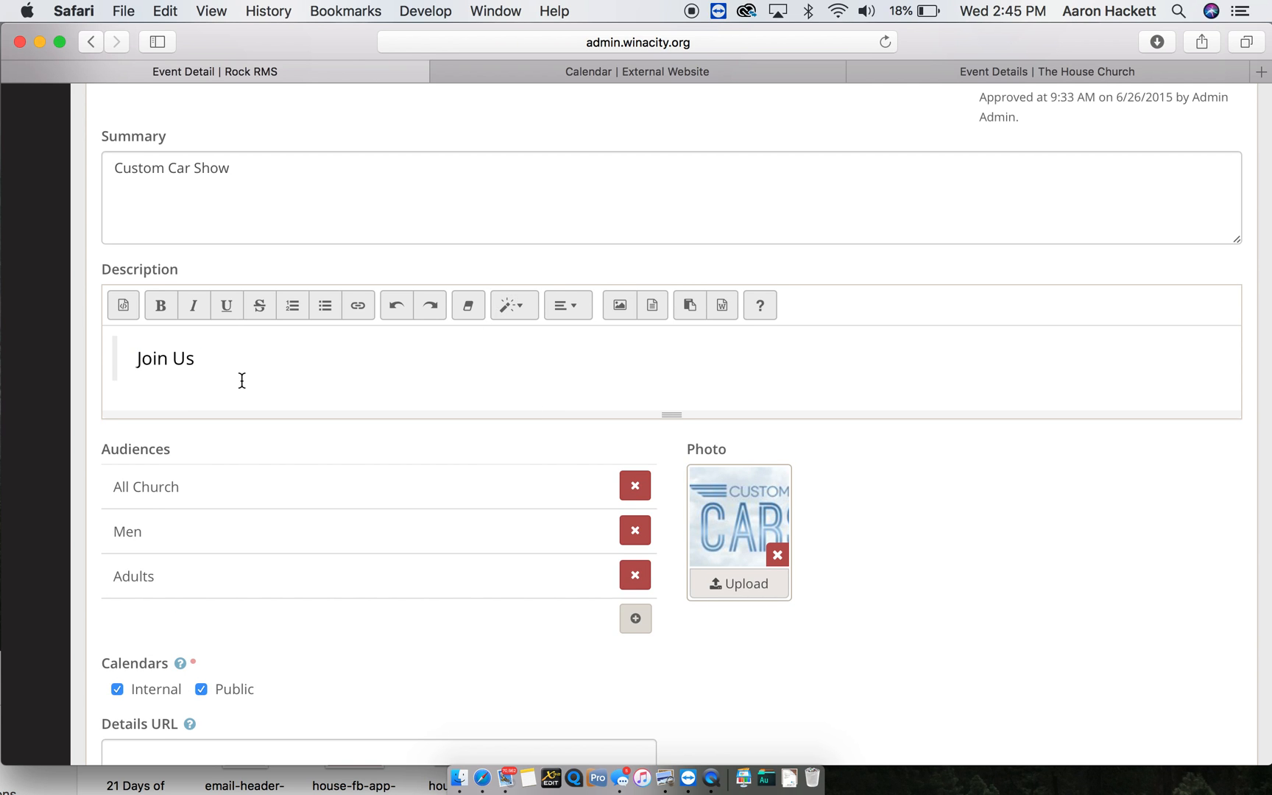
{"action": "key", "text": "Return"}
- Add a second line reading 'Custom Car Show.' to the description
{"action": "left_click", "coordinate": [530, 298]}
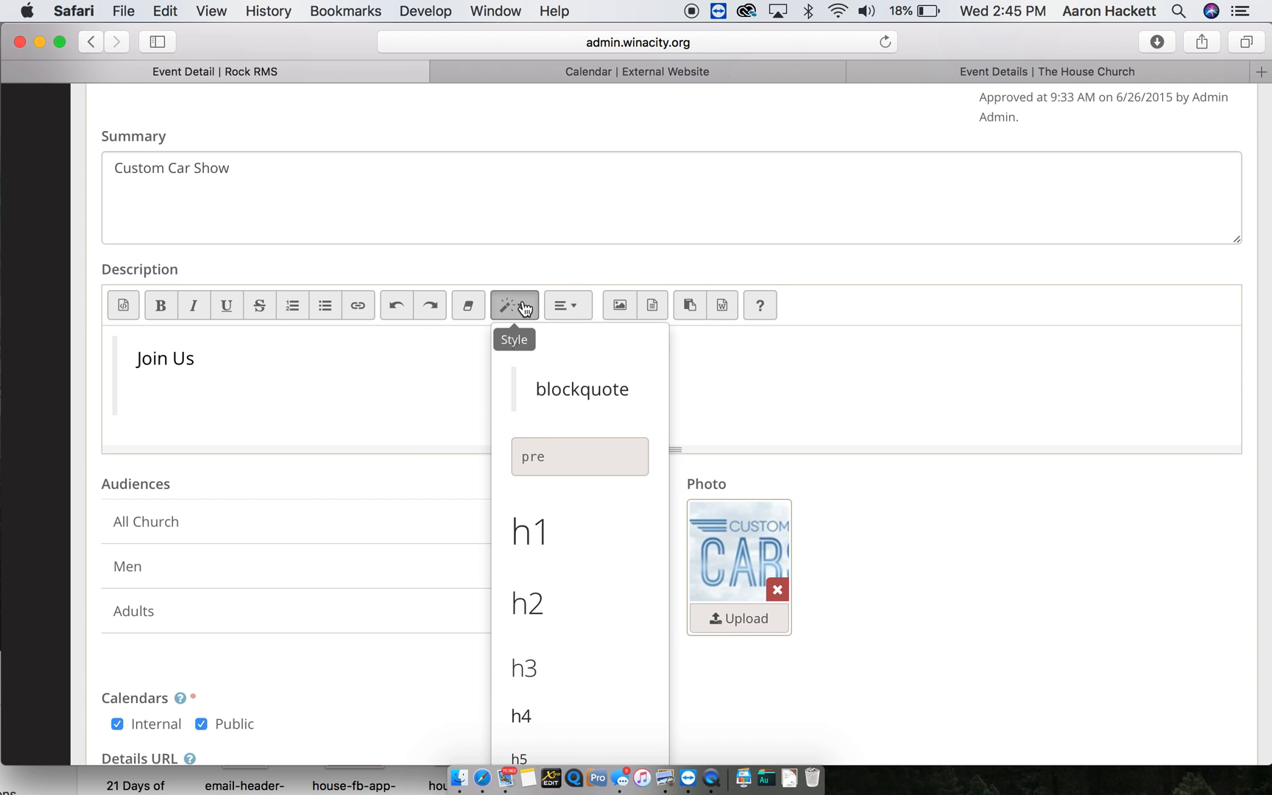
{"action": "scroll", "coordinate": [549, 729], "scroll_direction": "down", "scroll_amount": 2}
{"action": "scroll", "coordinate": [549, 734], "scroll_direction": "down", "scroll_amount": 1}
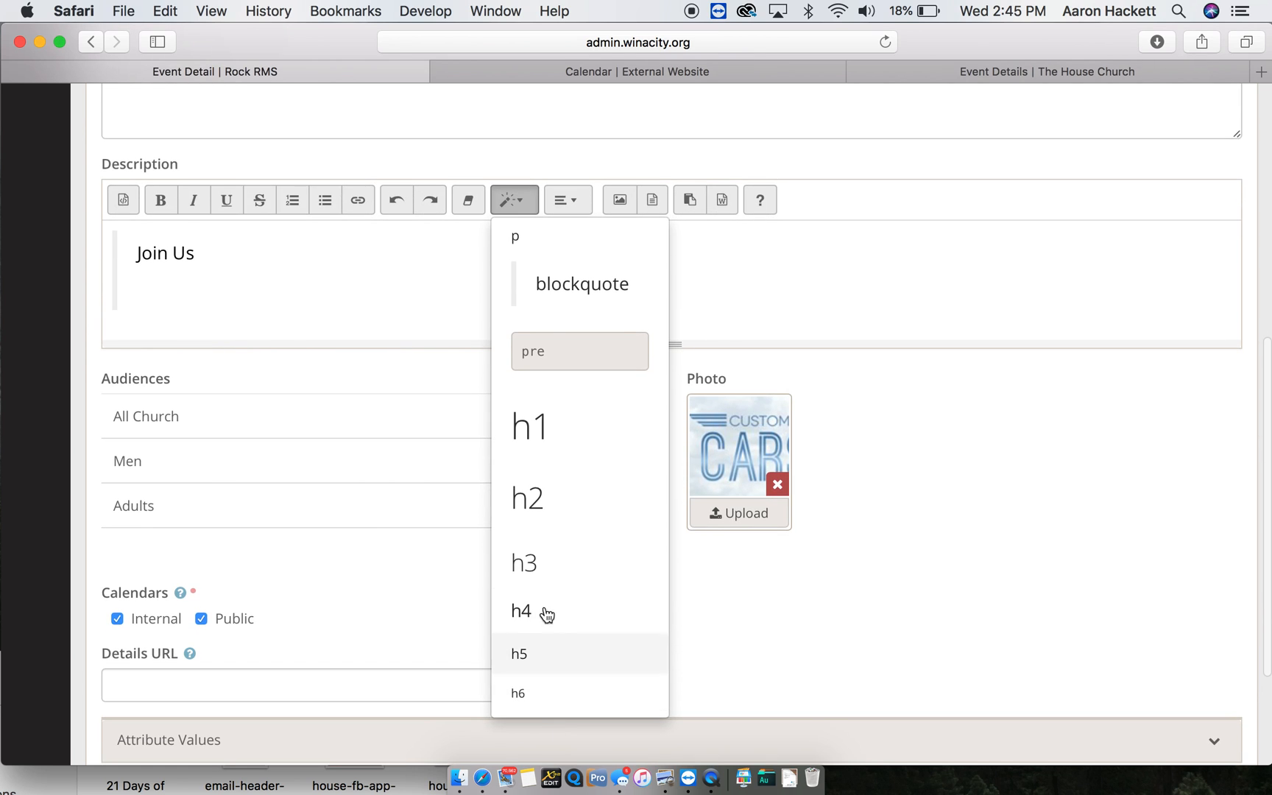
{"action": "left_click", "coordinate": [552, 244]}
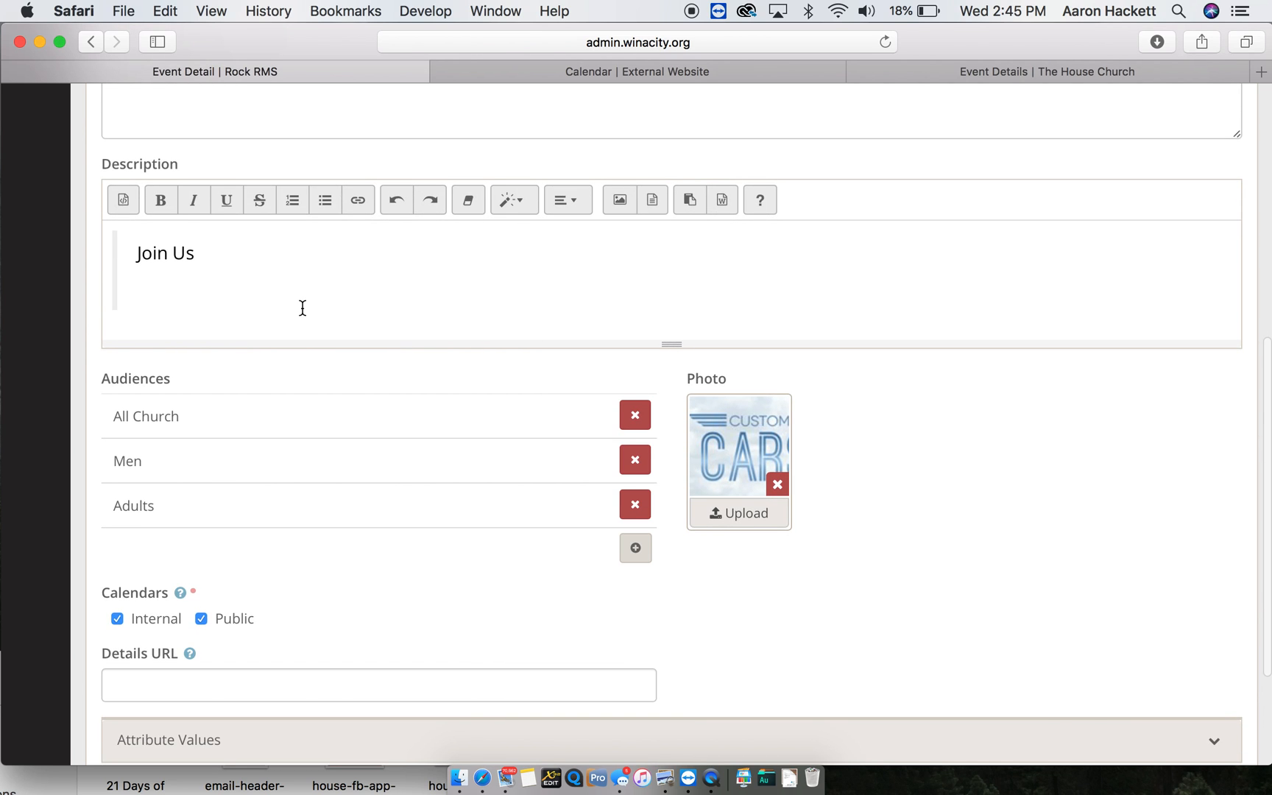
{"action": "type", "text": "Custom Car Show."}
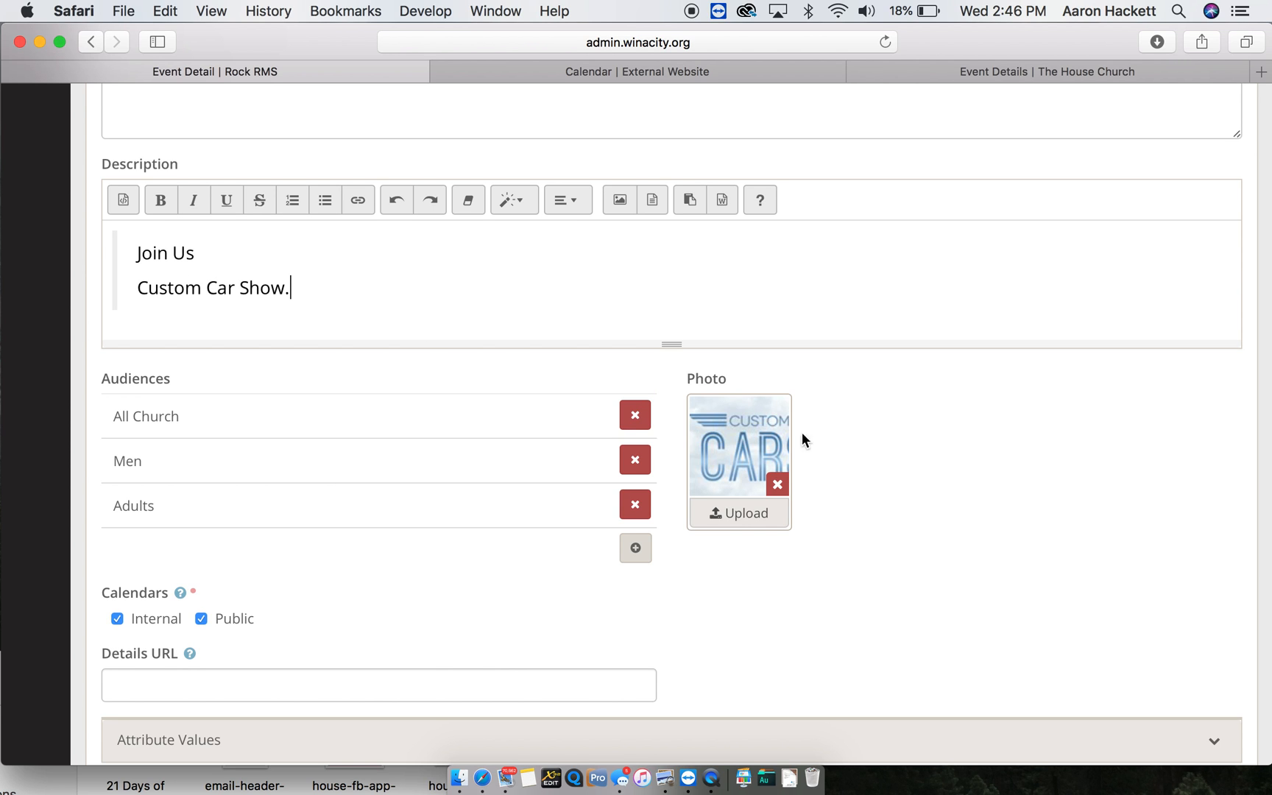
{"action": "scroll", "coordinate": [396, 469], "scroll_direction": "down", "scroll_amount": 2}
{"action": "scroll", "coordinate": [396, 463], "scroll_direction": "down", "scroll_amount": 5}
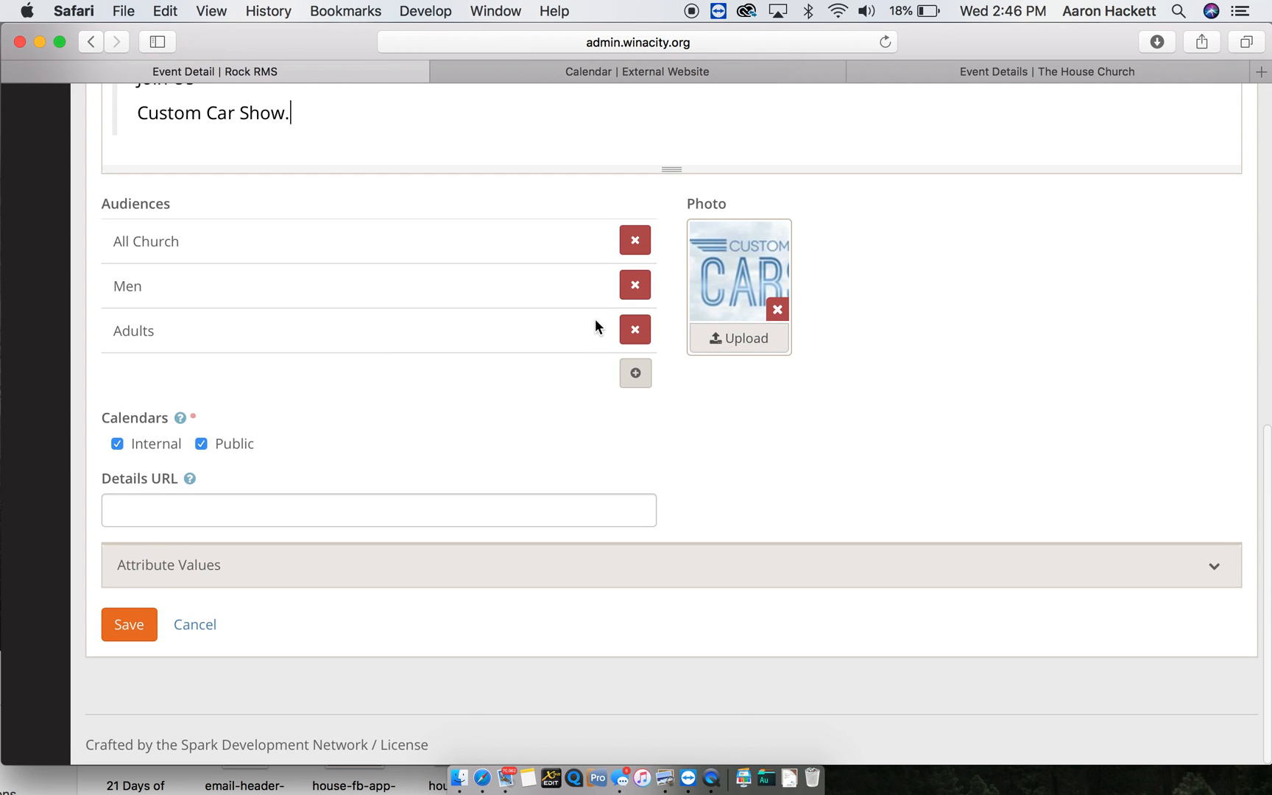
- Remove the All Church, Men and Adults audiences, leave Details URL empty, and save
{"action": "left_click", "coordinate": [634, 246]}
{"action": "left_click", "coordinate": [777, 452]}
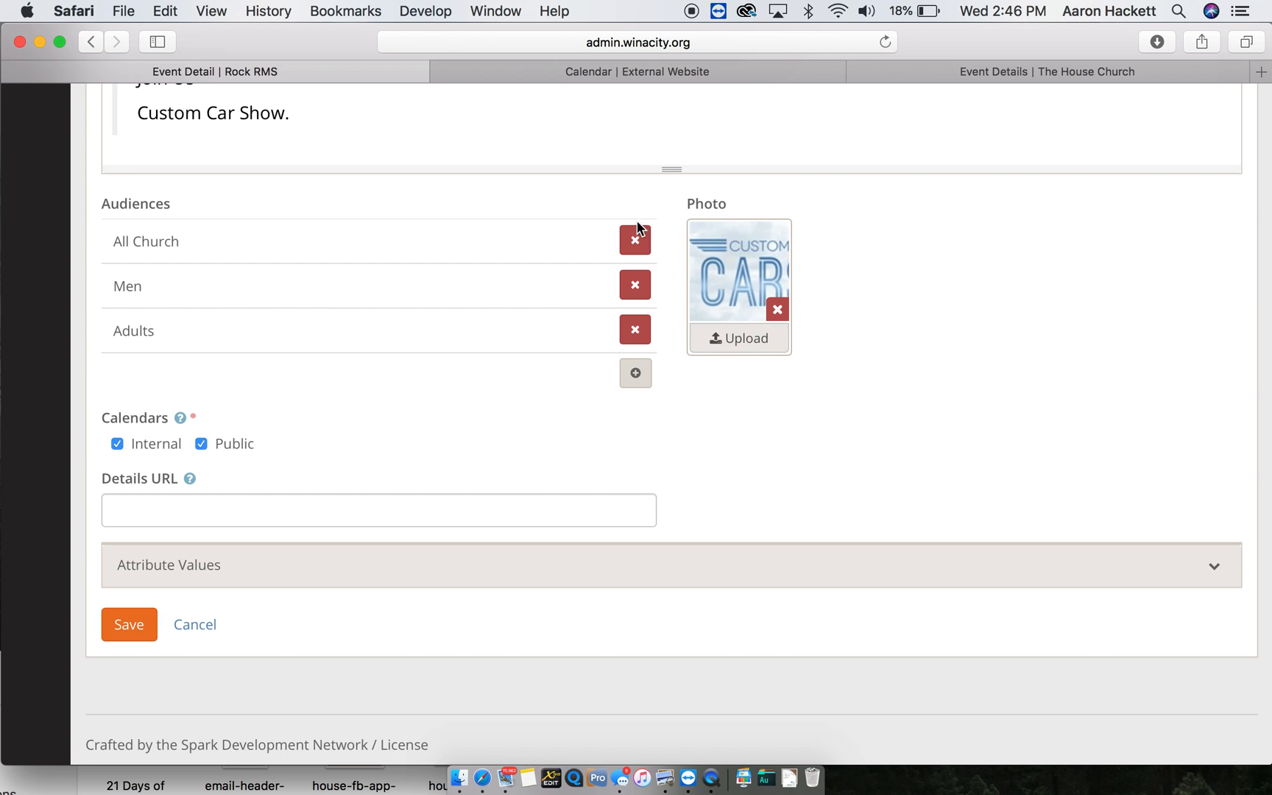
{"action": "left_click", "coordinate": [634, 285]}
{"action": "left_click", "coordinate": [766, 455]}
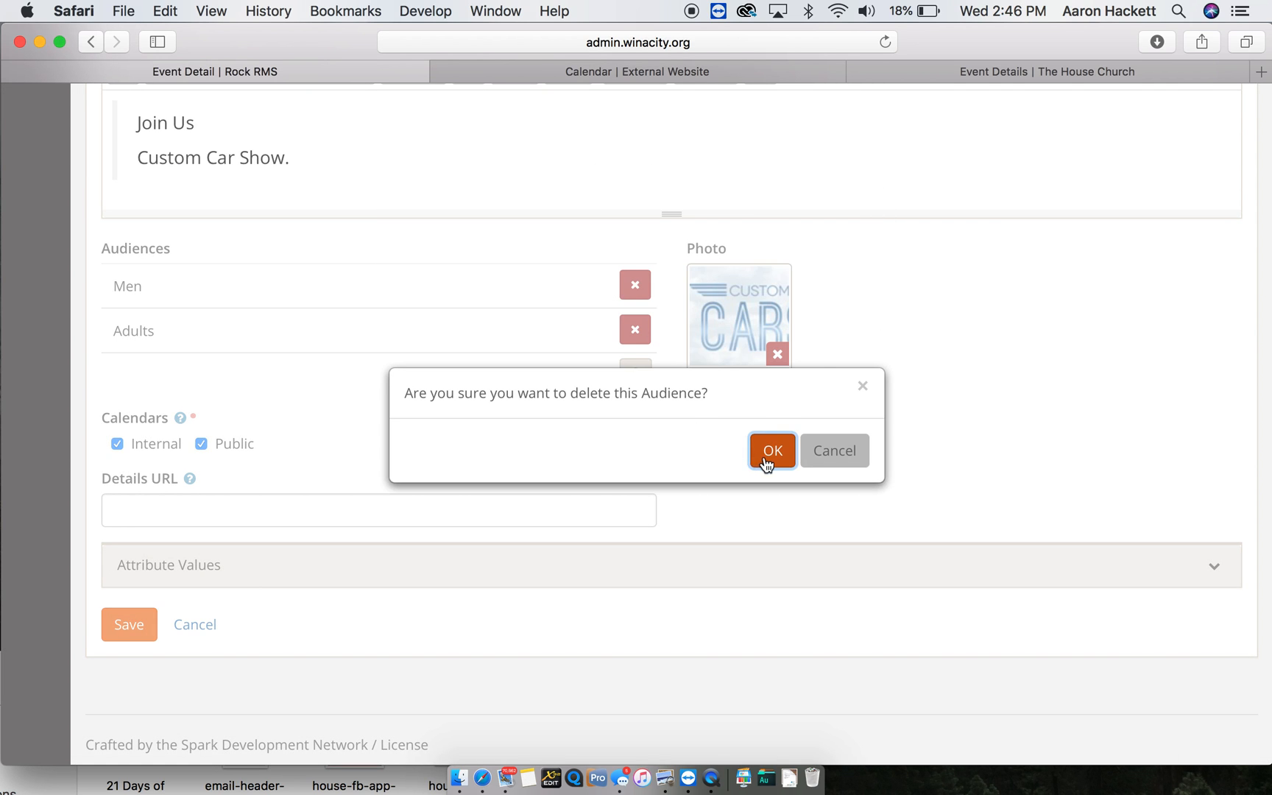
{"action": "left_click", "coordinate": [635, 335]}
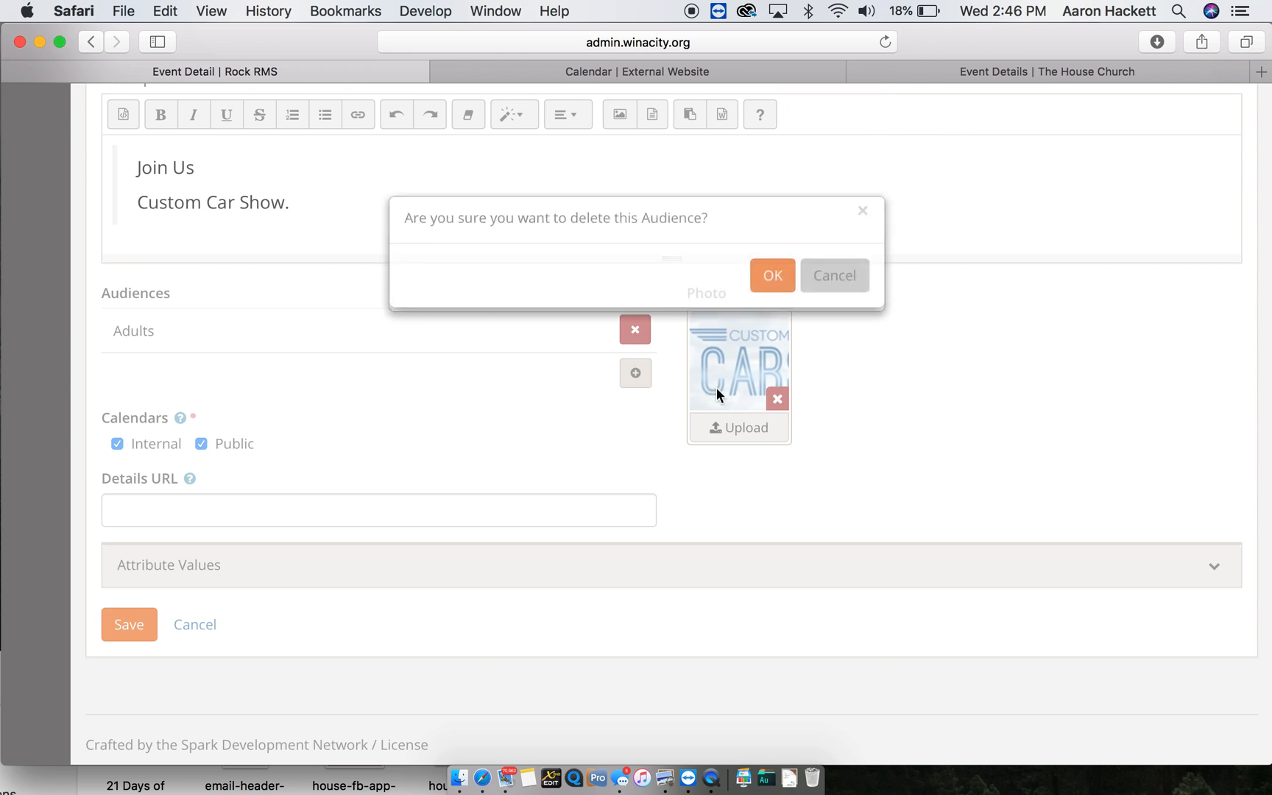
{"action": "left_click", "coordinate": [765, 447]}
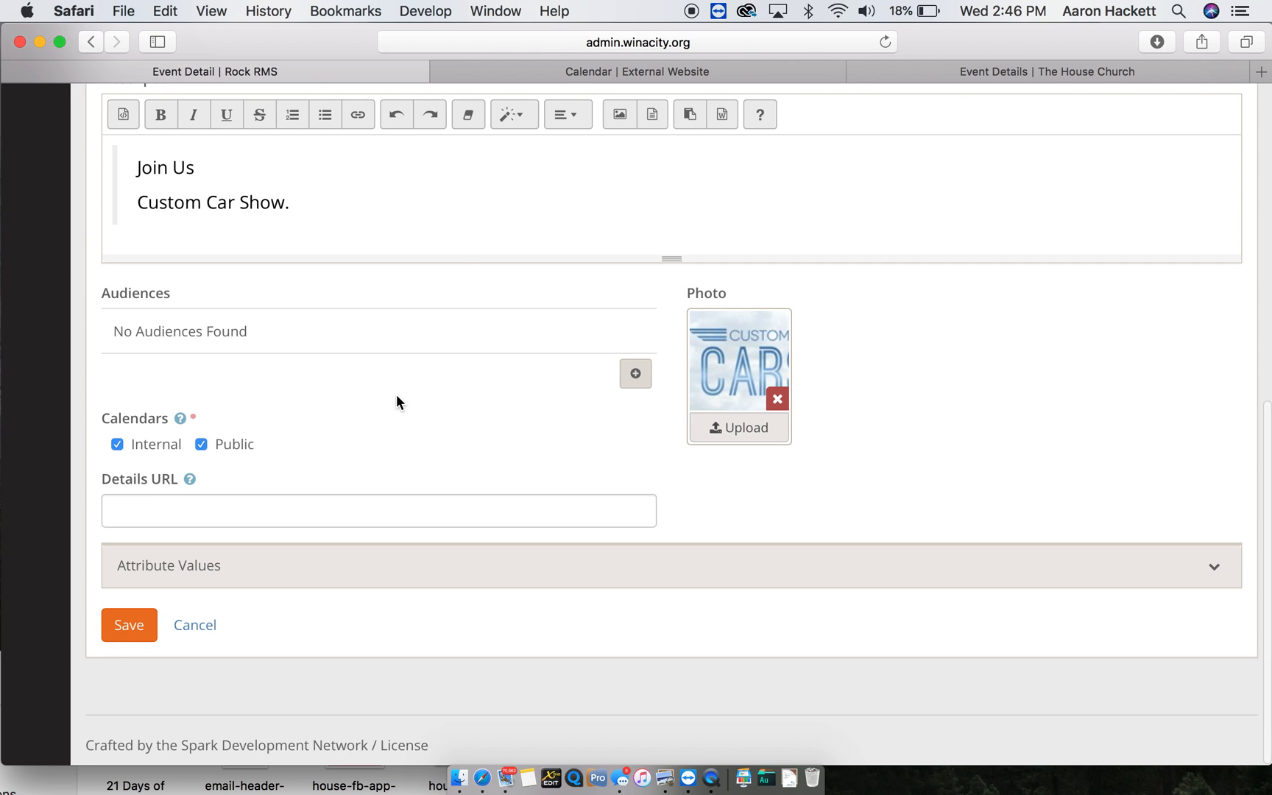
{"action": "left_click", "coordinate": [191, 508]}
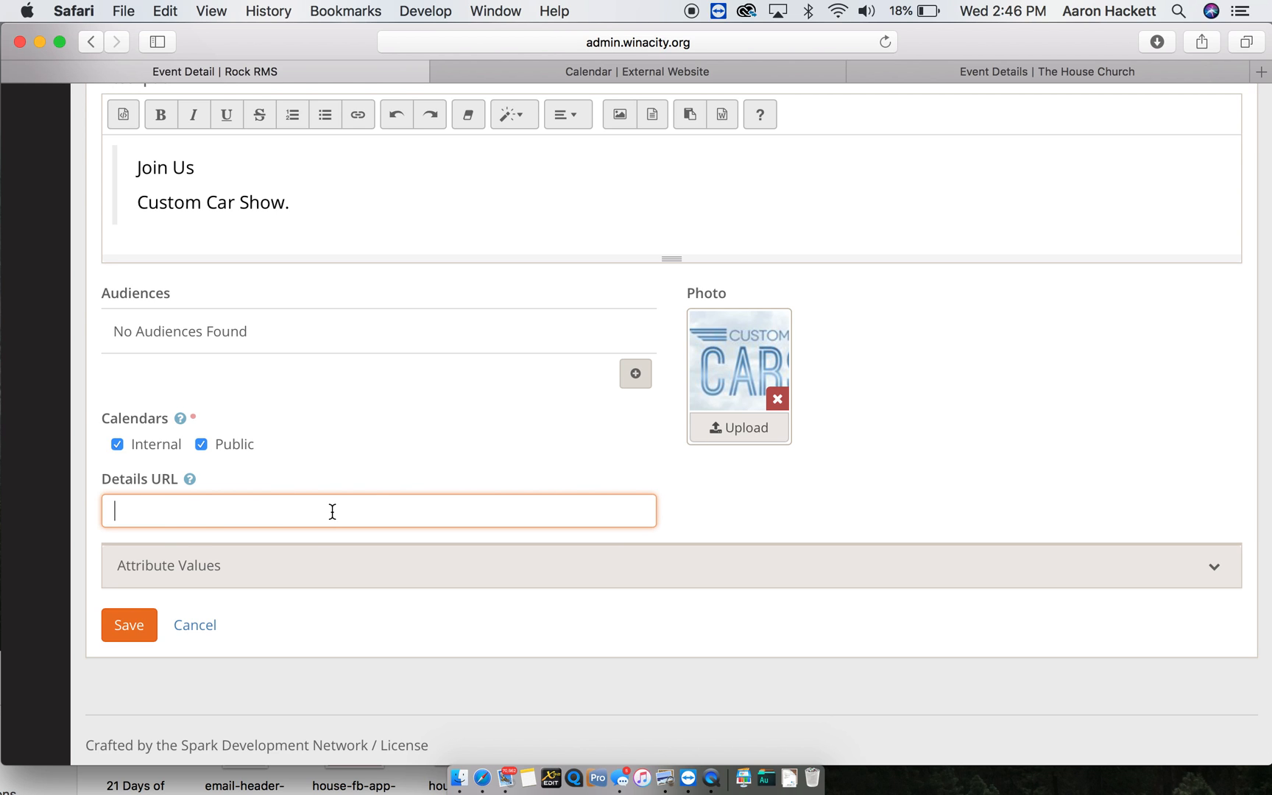
{"action": "left_click", "coordinate": [132, 633]}
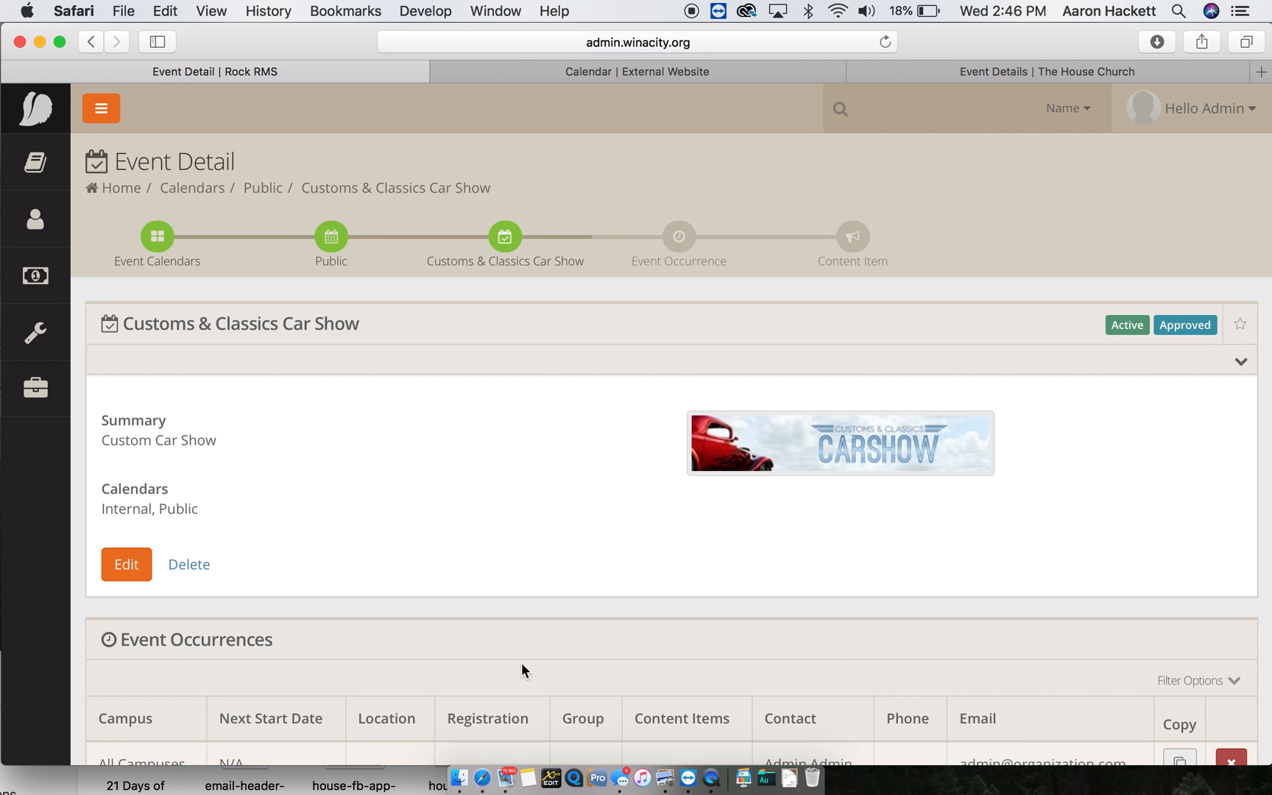
- Open the car show's single occurrence for editing and set its campus to Main Campus
{"action": "scroll", "coordinate": [521, 670], "scroll_direction": "down", "scroll_amount": 2}
{"action": "scroll", "coordinate": [521, 664], "scroll_direction": "down", "scroll_amount": 5}
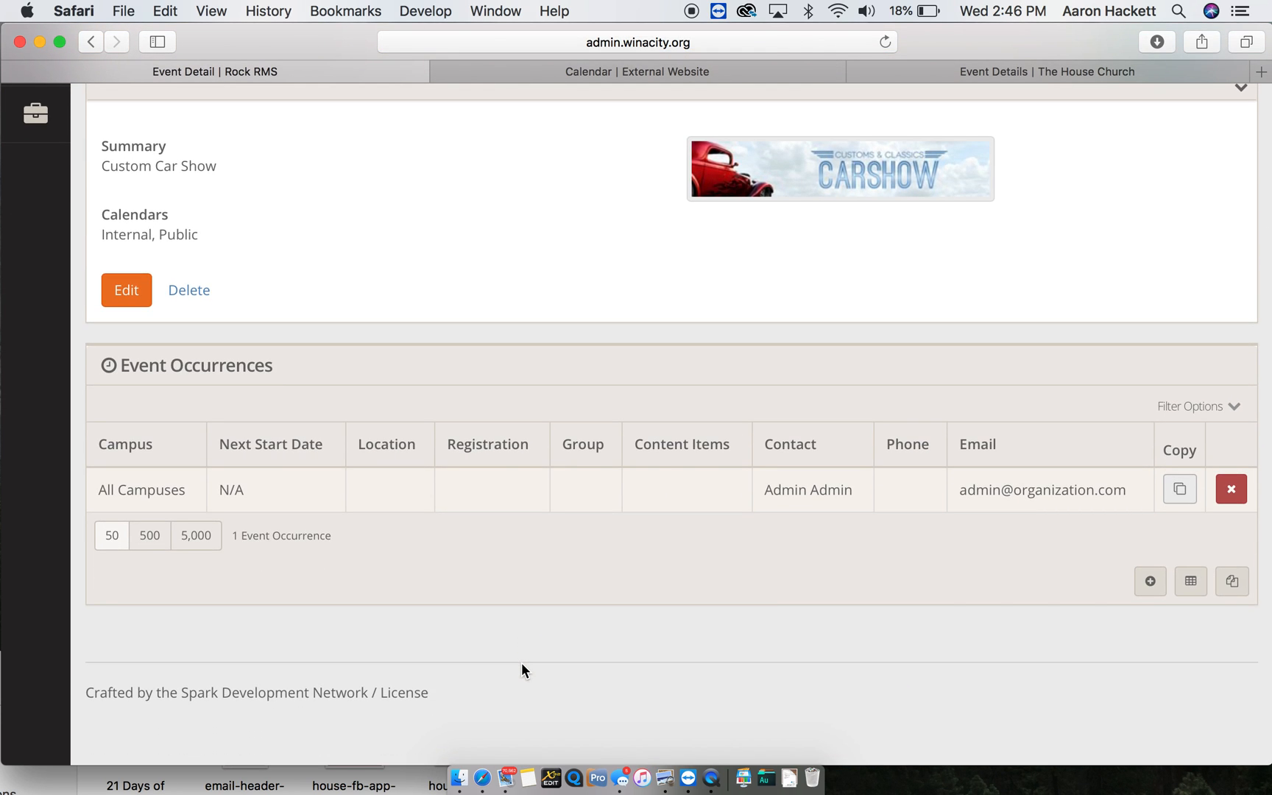
{"action": "left_click", "coordinate": [366, 507]}
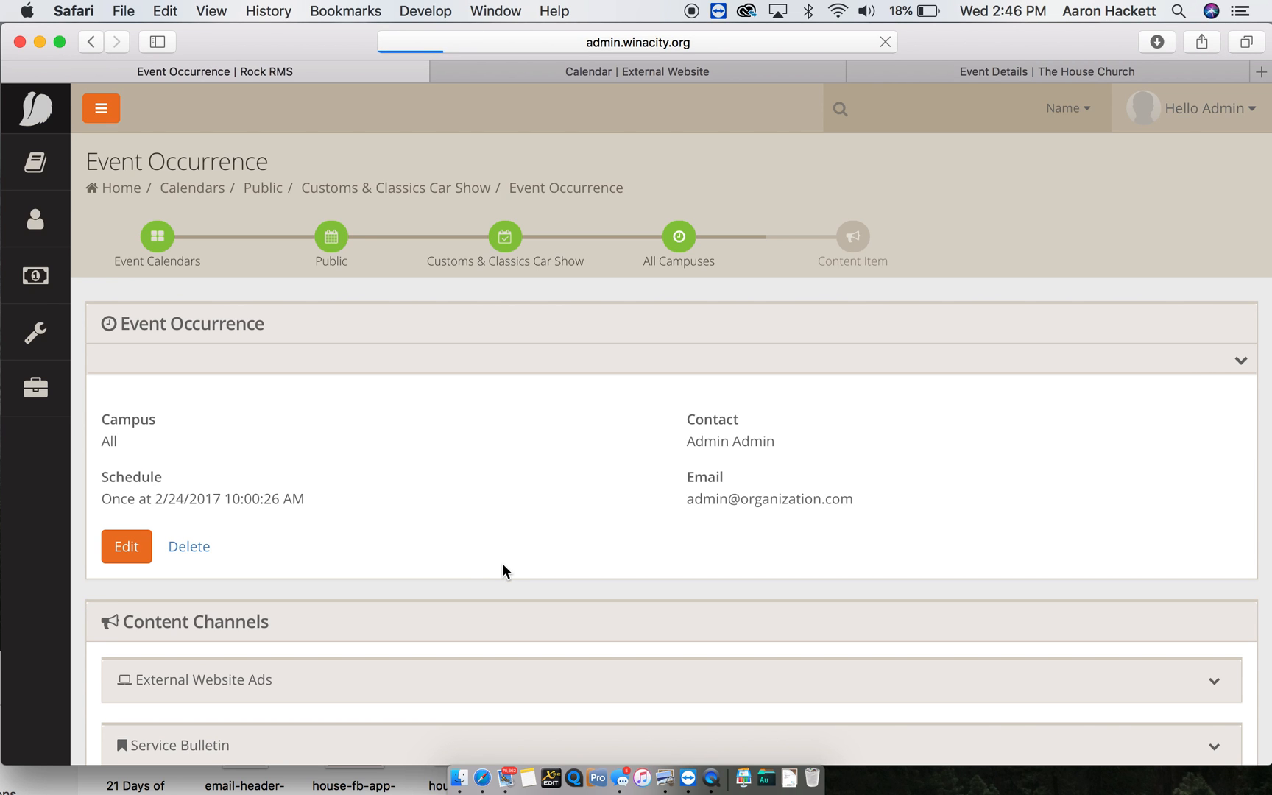
{"action": "scroll", "coordinate": [502, 564], "scroll_direction": "down", "scroll_amount": 4}
{"action": "left_click", "coordinate": [129, 394]}
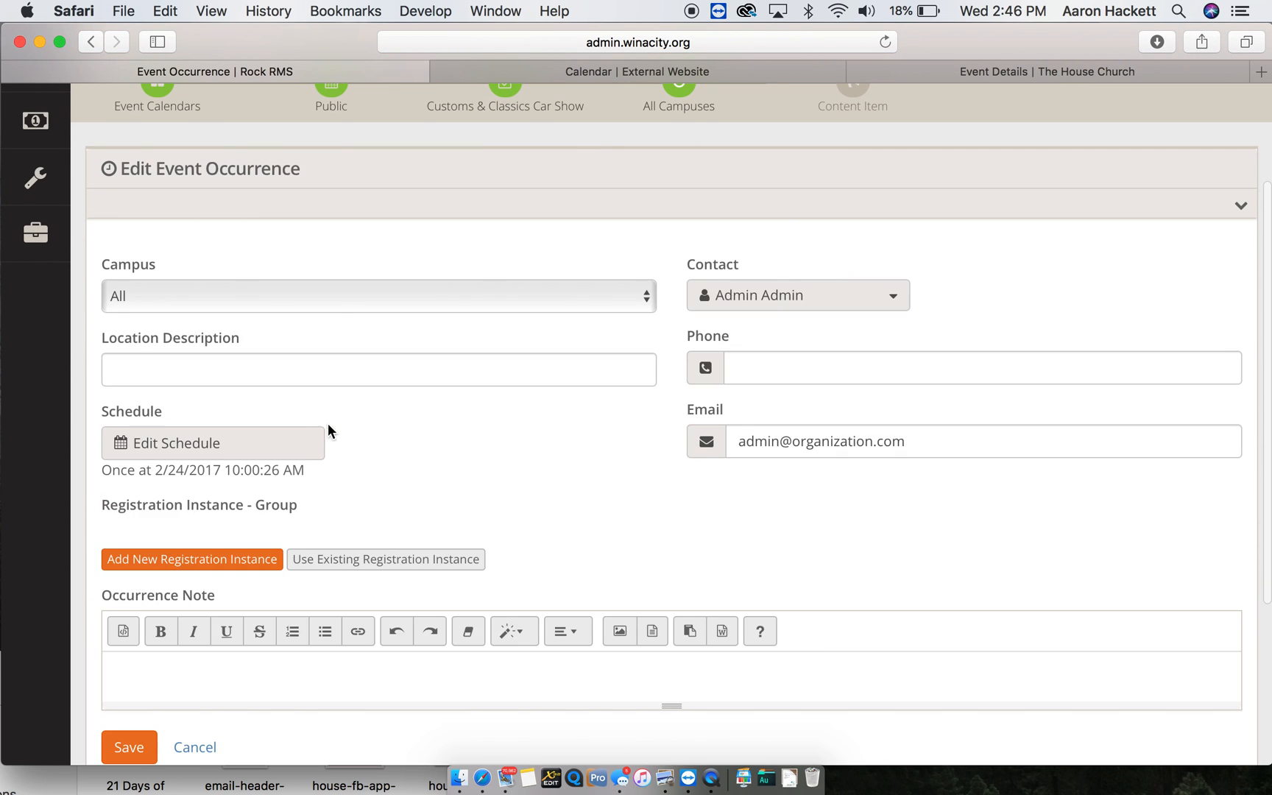
{"action": "scroll", "coordinate": [400, 469], "scroll_direction": "down", "scroll_amount": 2}
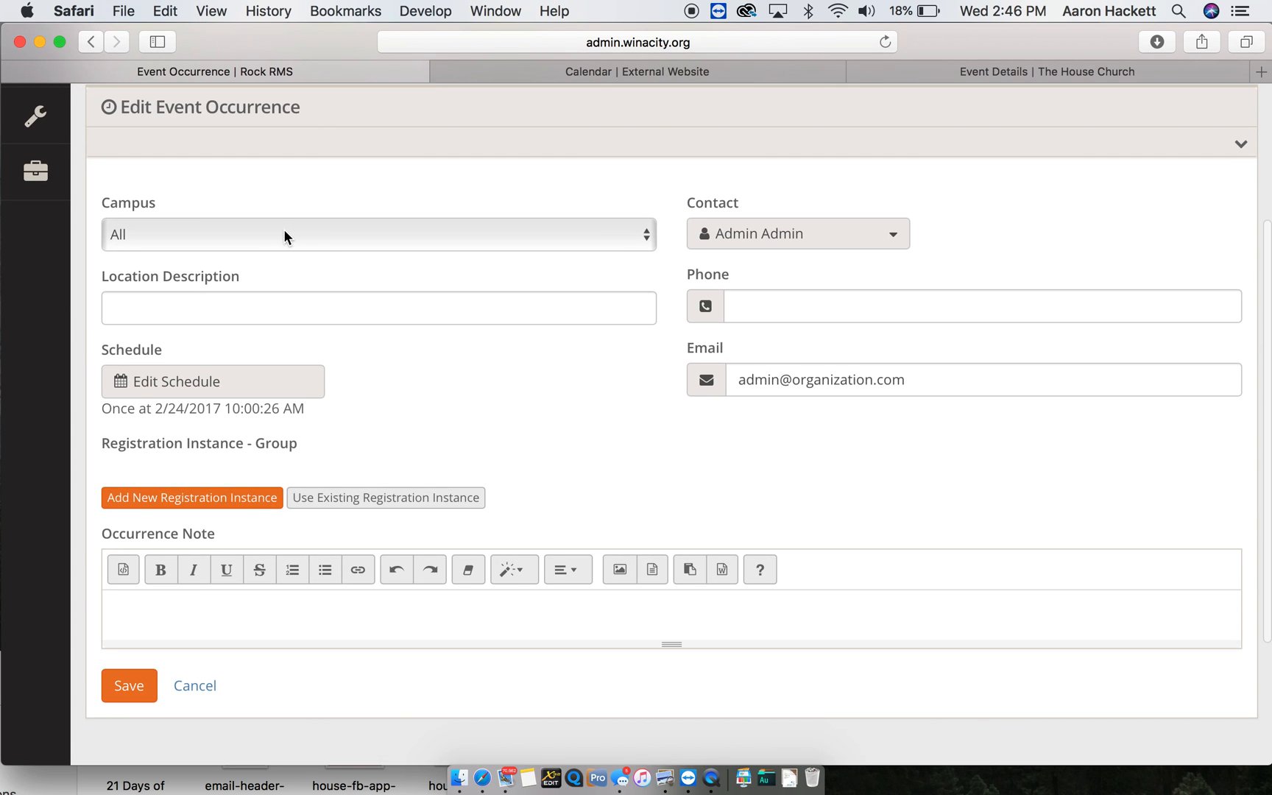
{"action": "left_click", "coordinate": [283, 228]}
{"action": "left_click", "coordinate": [275, 269]}
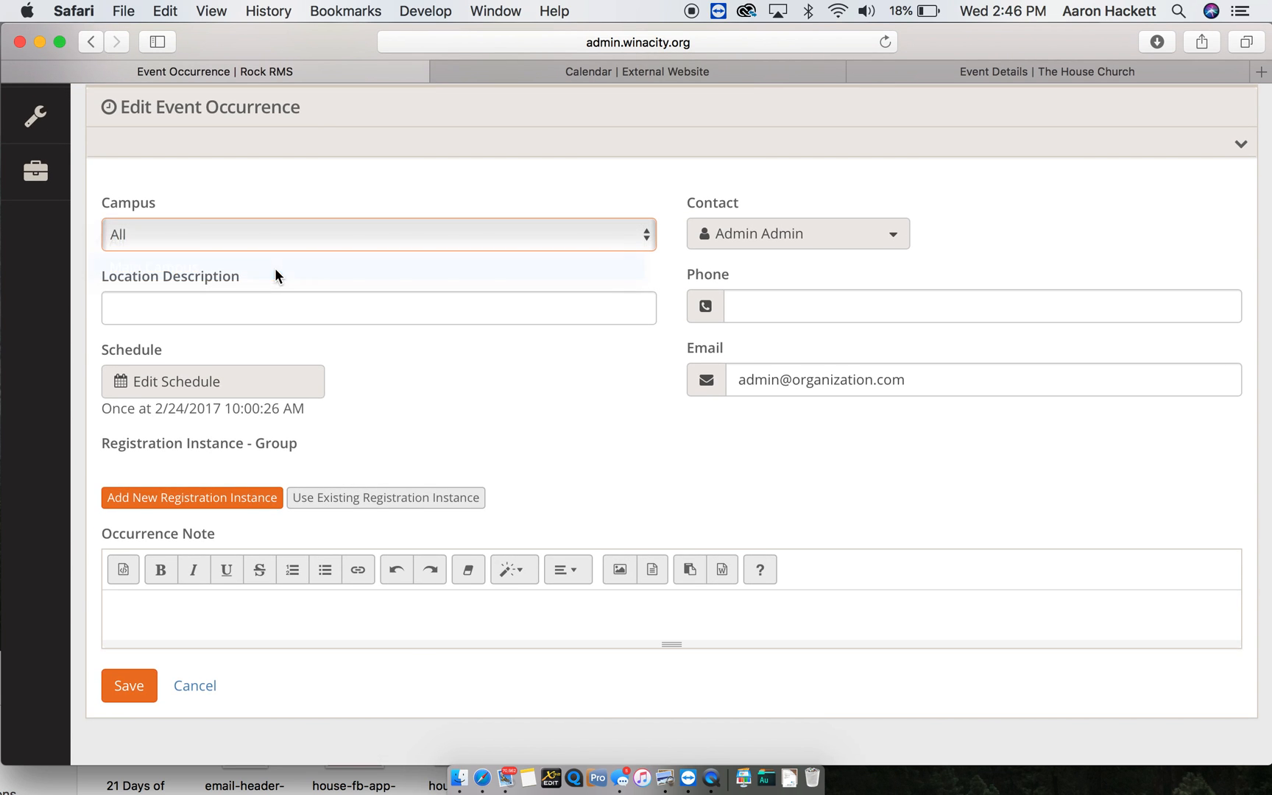
- Choose the contact person via name search and enter the street address as the location
{"action": "left_click", "coordinate": [885, 245]}
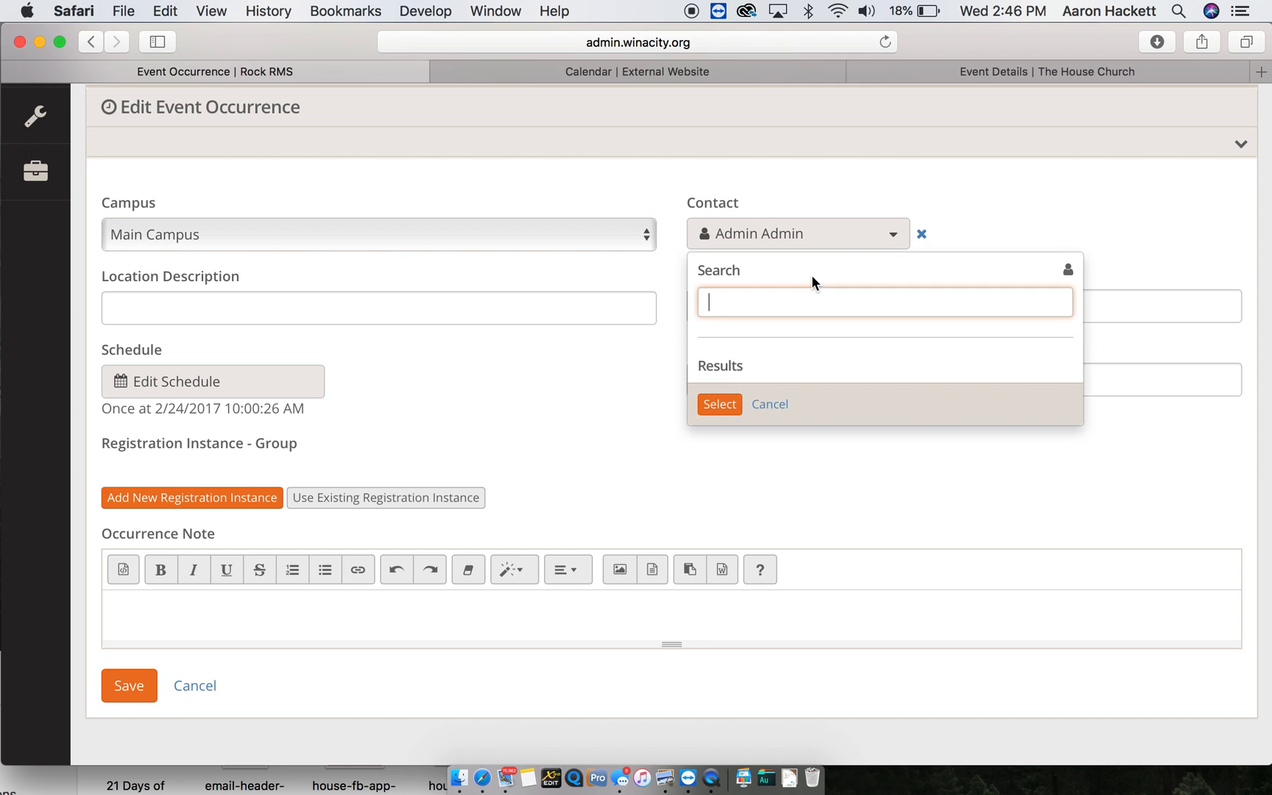
{"action": "type", "text": "hacket"}
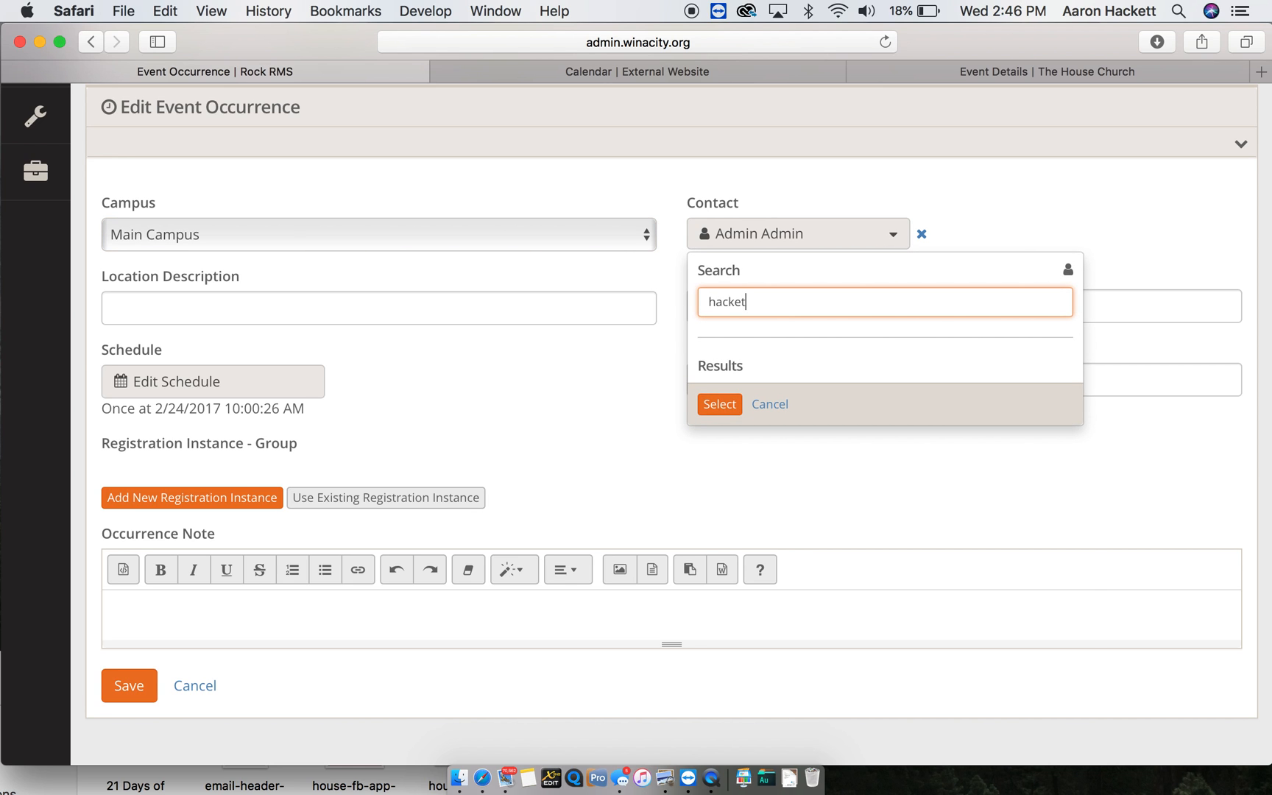
{"action": "double_click", "coordinate": [790, 399]}
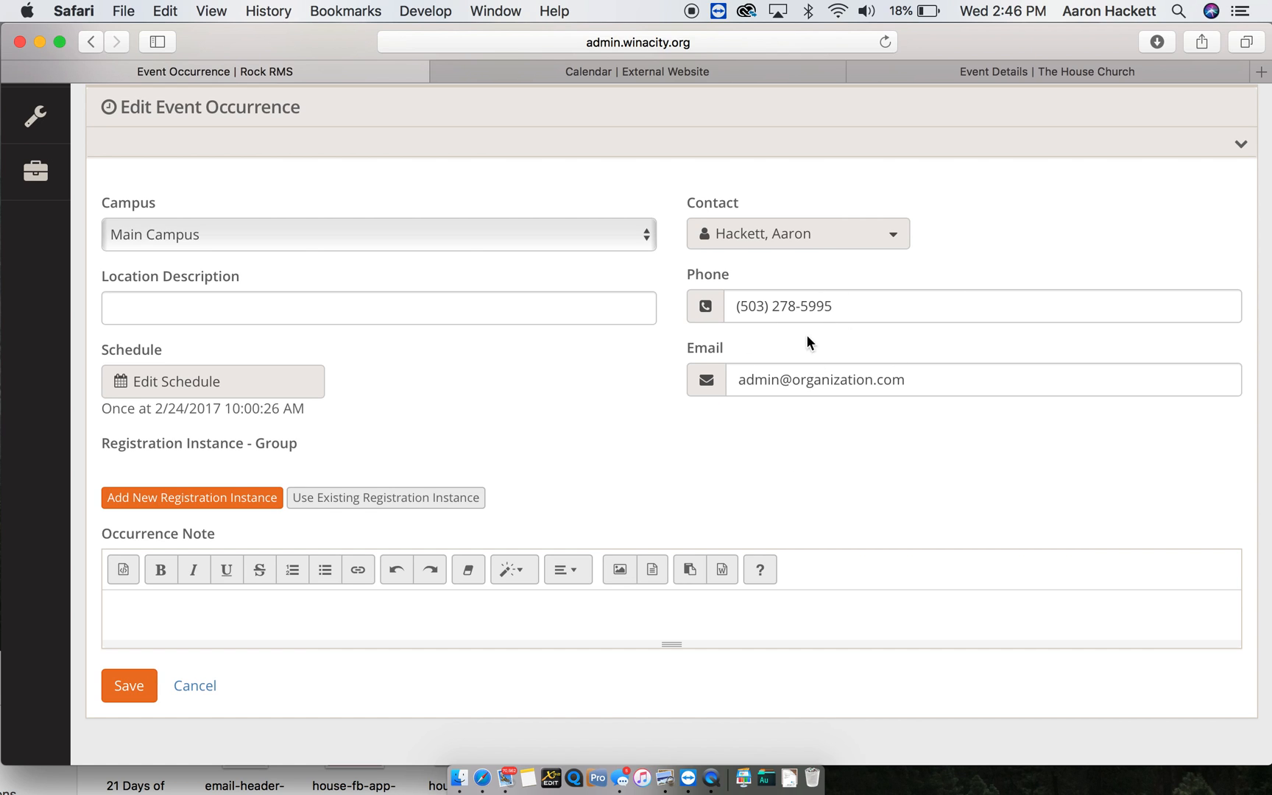
{"action": "left_click", "coordinate": [204, 319]}
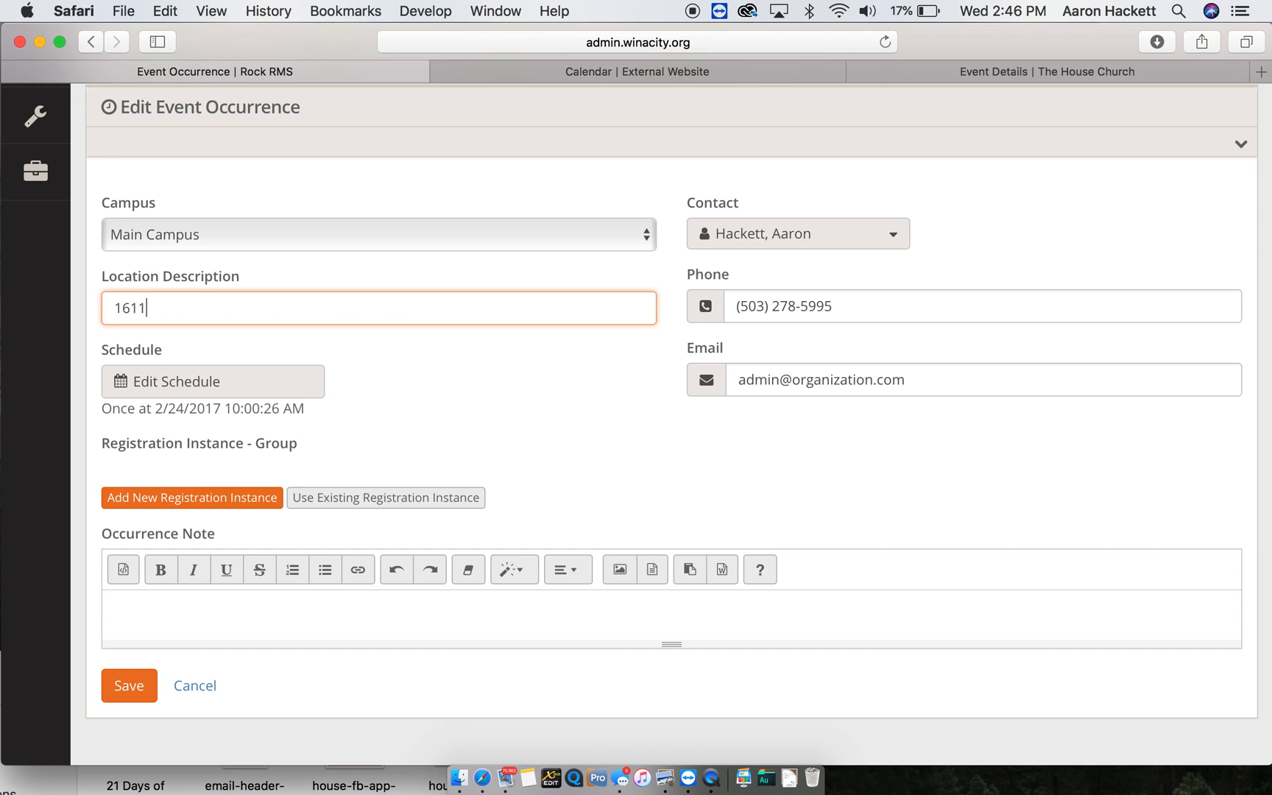
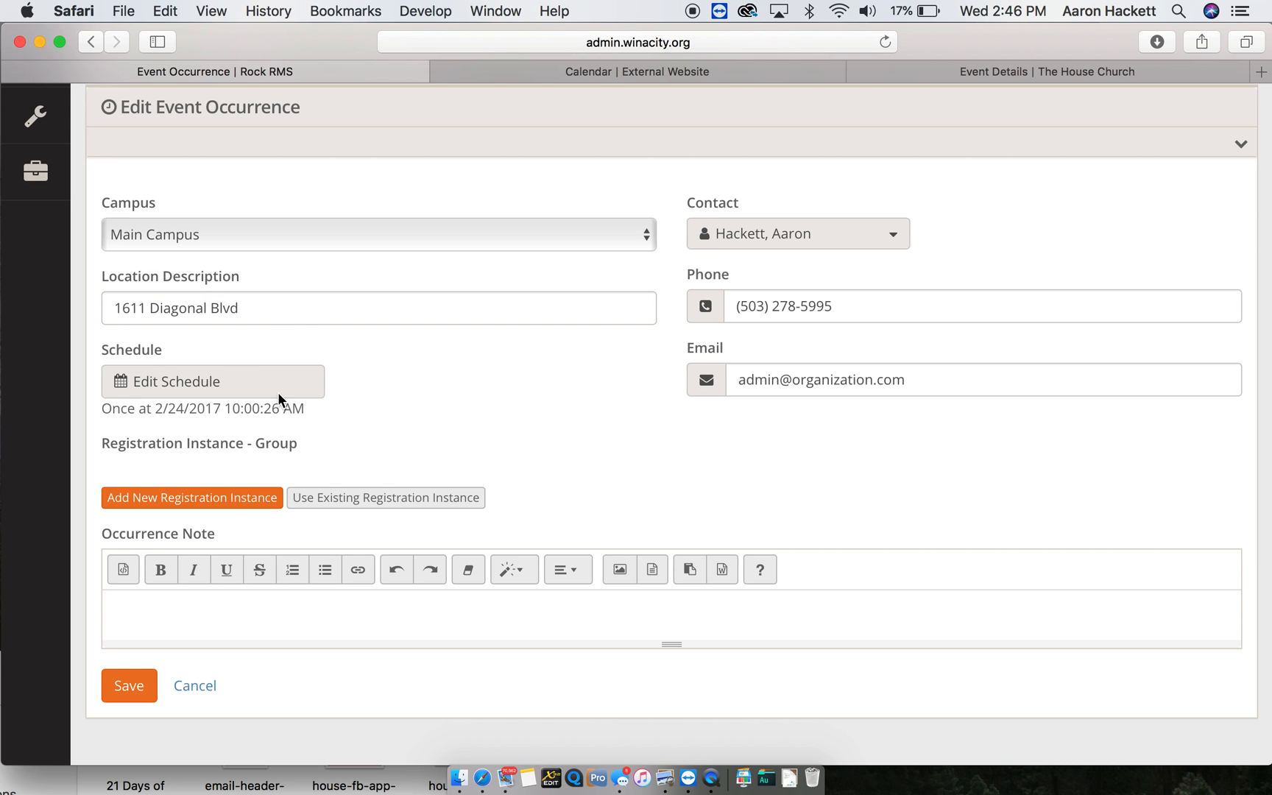
{"action": "left_click", "coordinate": [318, 395]}
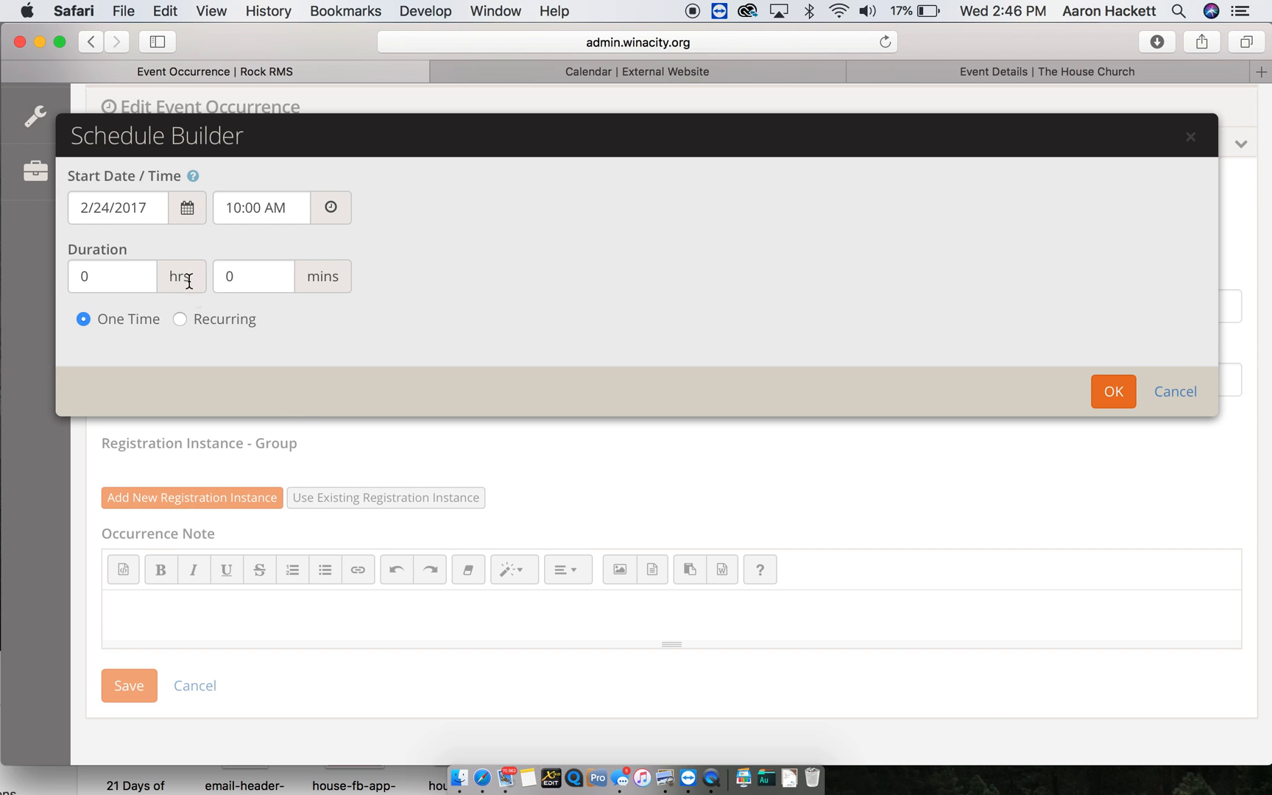
- Change the schedule's start date to May 24, 2018
{"action": "left_click", "coordinate": [150, 213]}
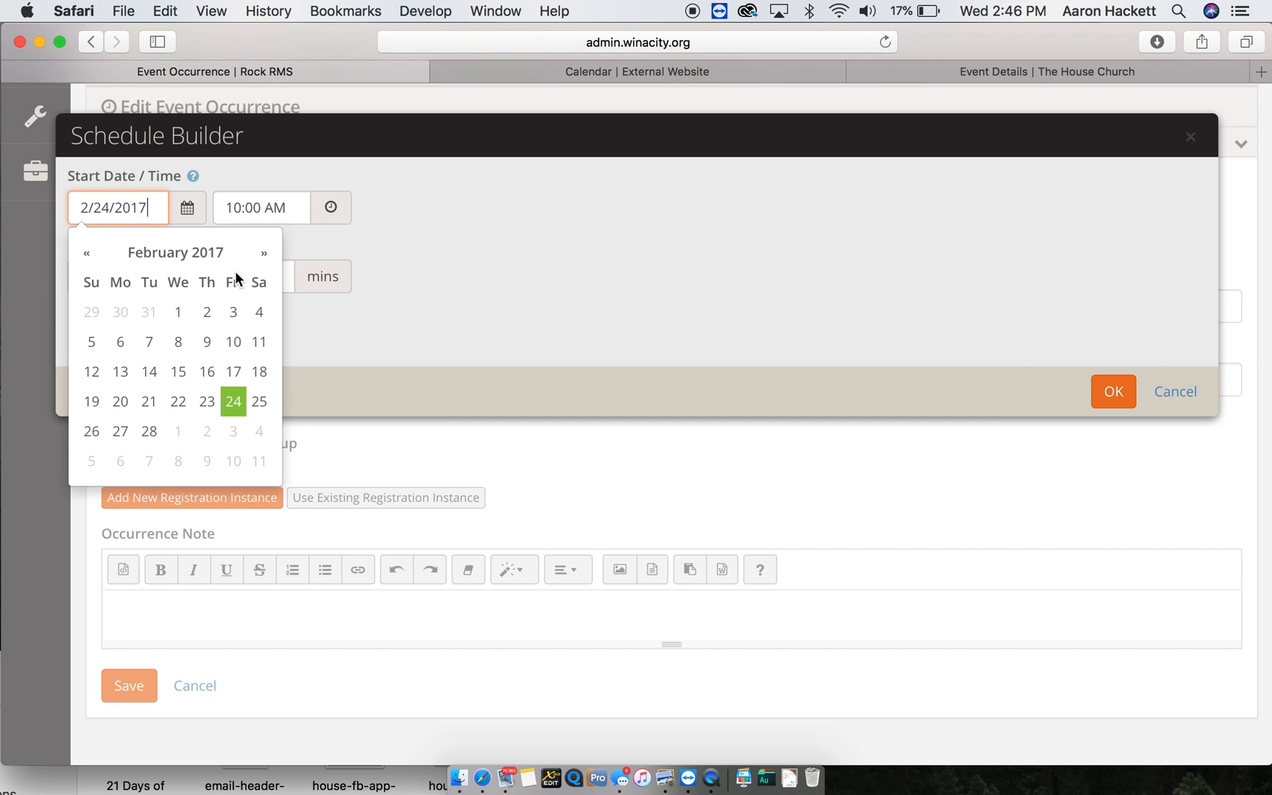
{"action": "key", "text": "BackSpace"}
{"action": "type", "text": "8"}
{"action": "left_click", "coordinate": [89, 206]}
{"action": "key", "text": "BackSpace"}
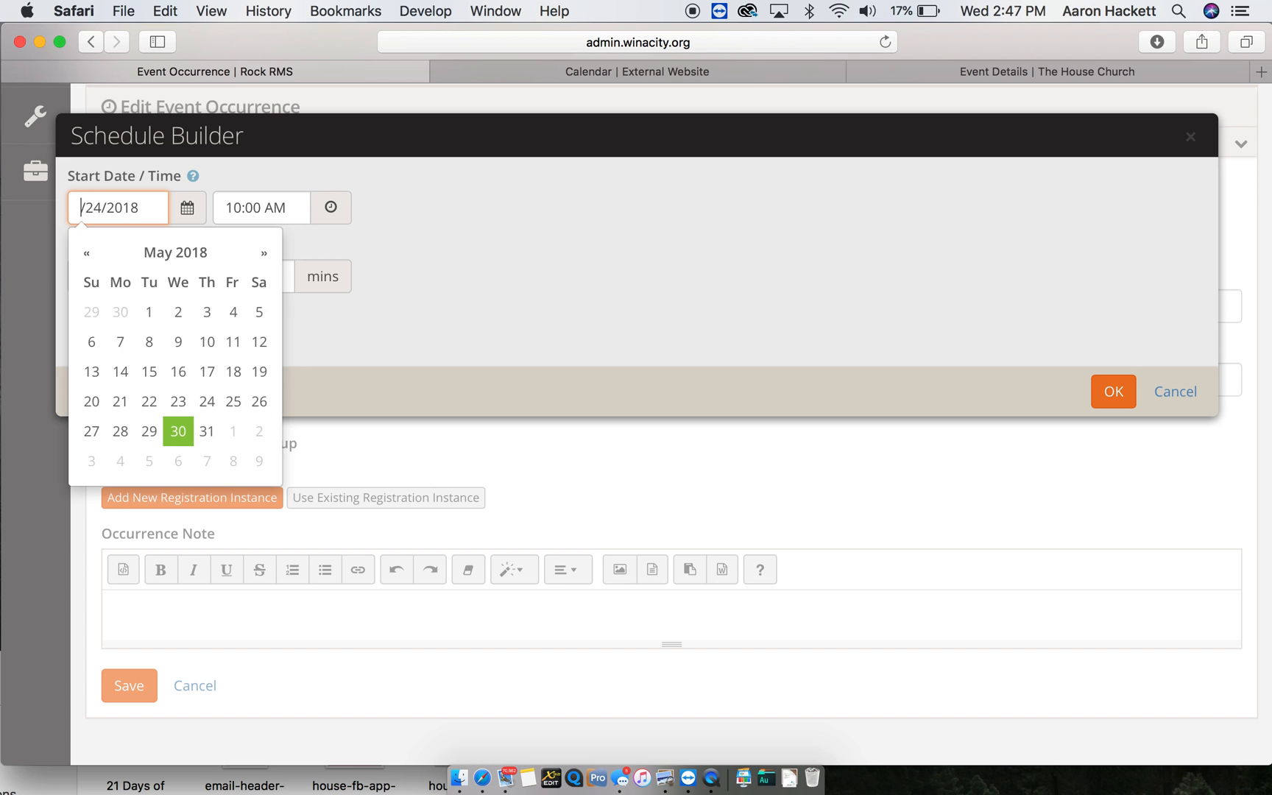
{"action": "type", "text": "5"}
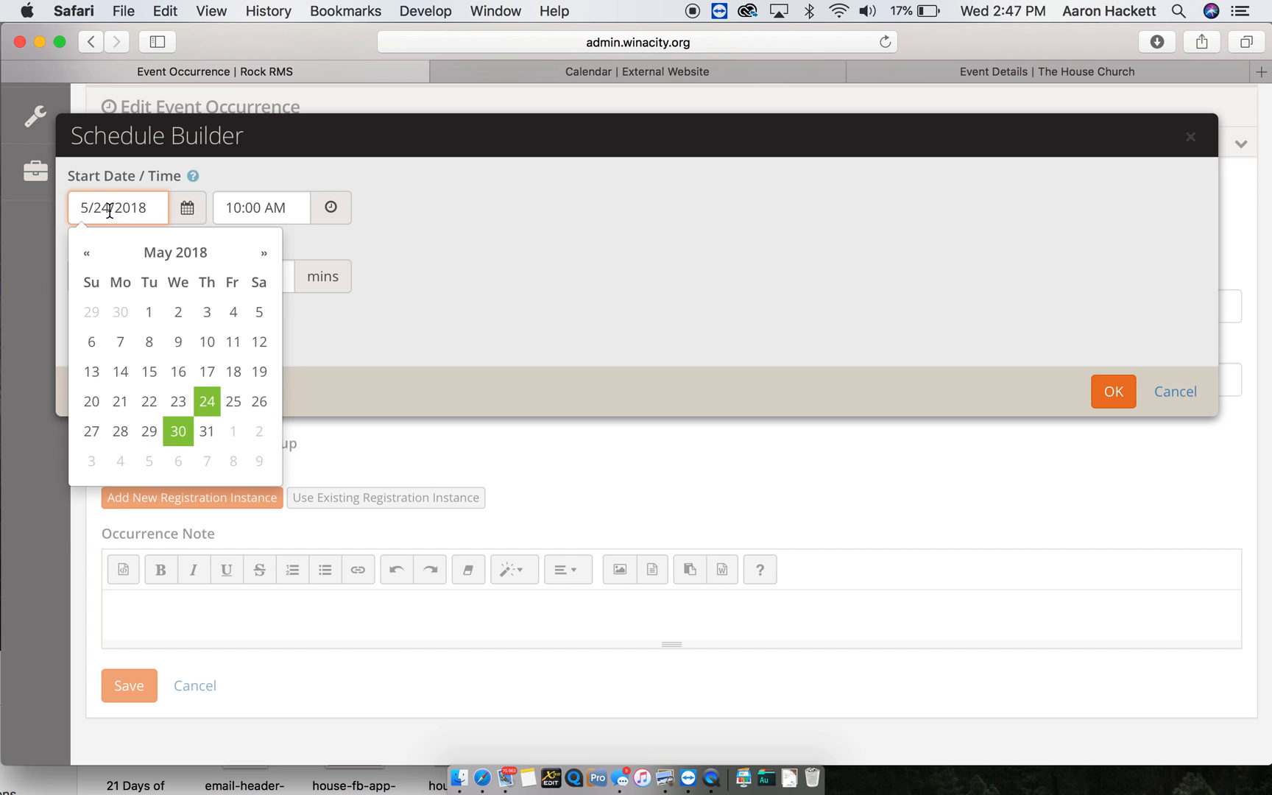
{"action": "left_click", "coordinate": [207, 401]}
- Set the occurrence duration to 1 hour 30 minutes and confirm the schedule
{"action": "left_click", "coordinate": [112, 285]}
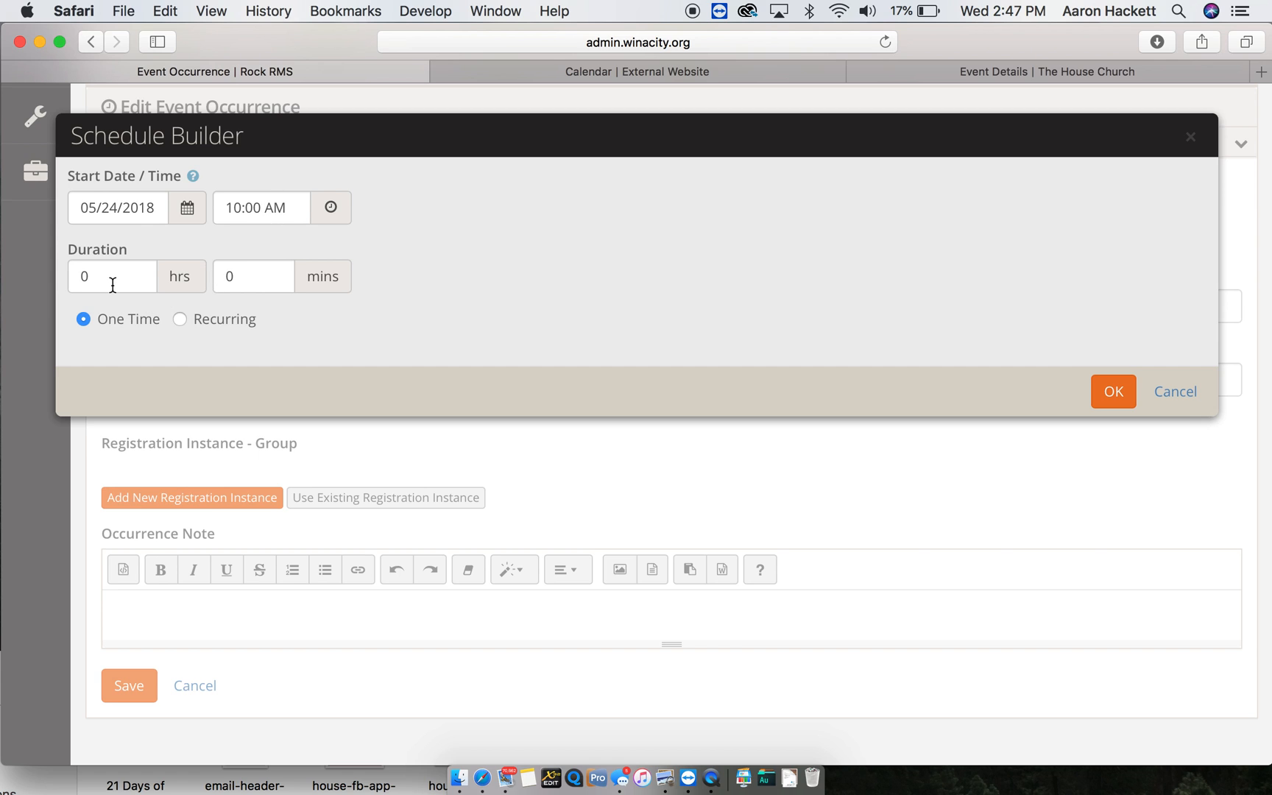
{"action": "key", "text": "BackSpace"}
{"action": "type", "text": "1"}
{"action": "key", "text": "Tab"}
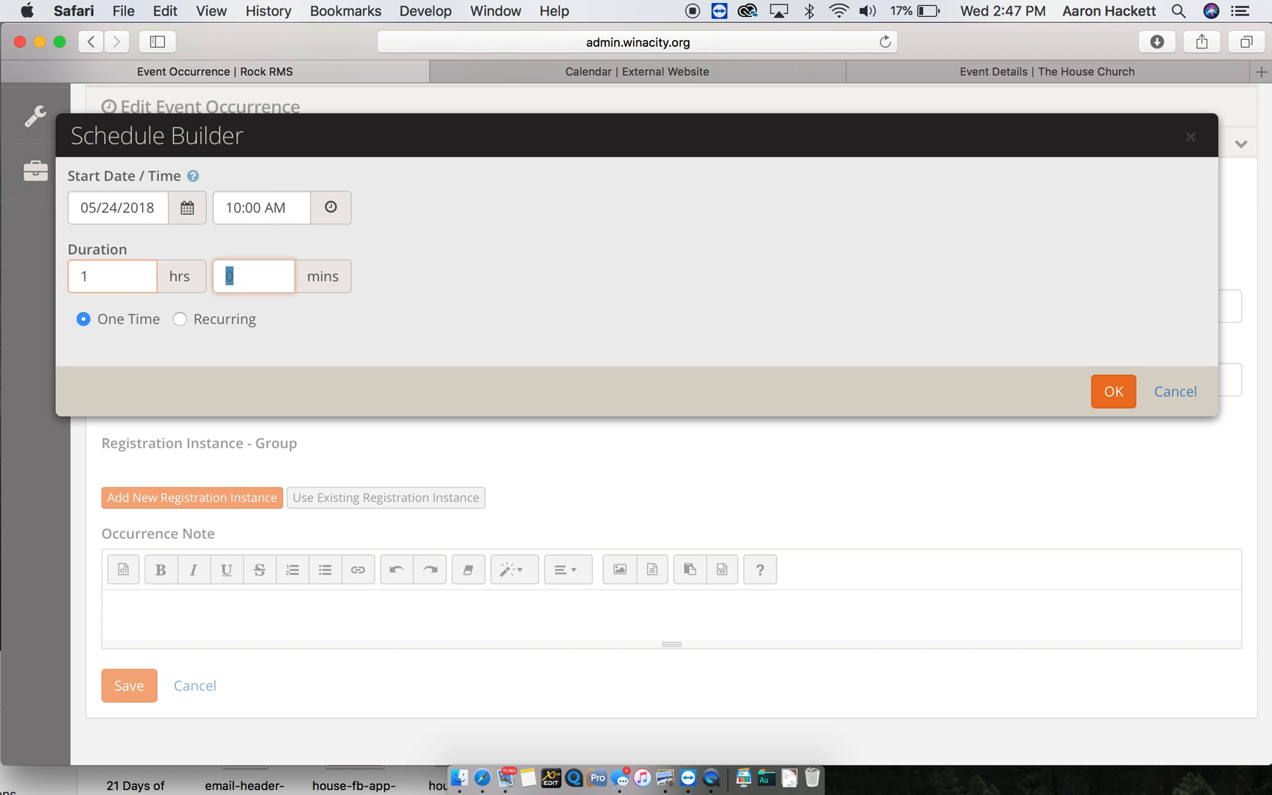
{"action": "type", "text": "30"}
{"action": "left_click", "coordinate": [1089, 399]}
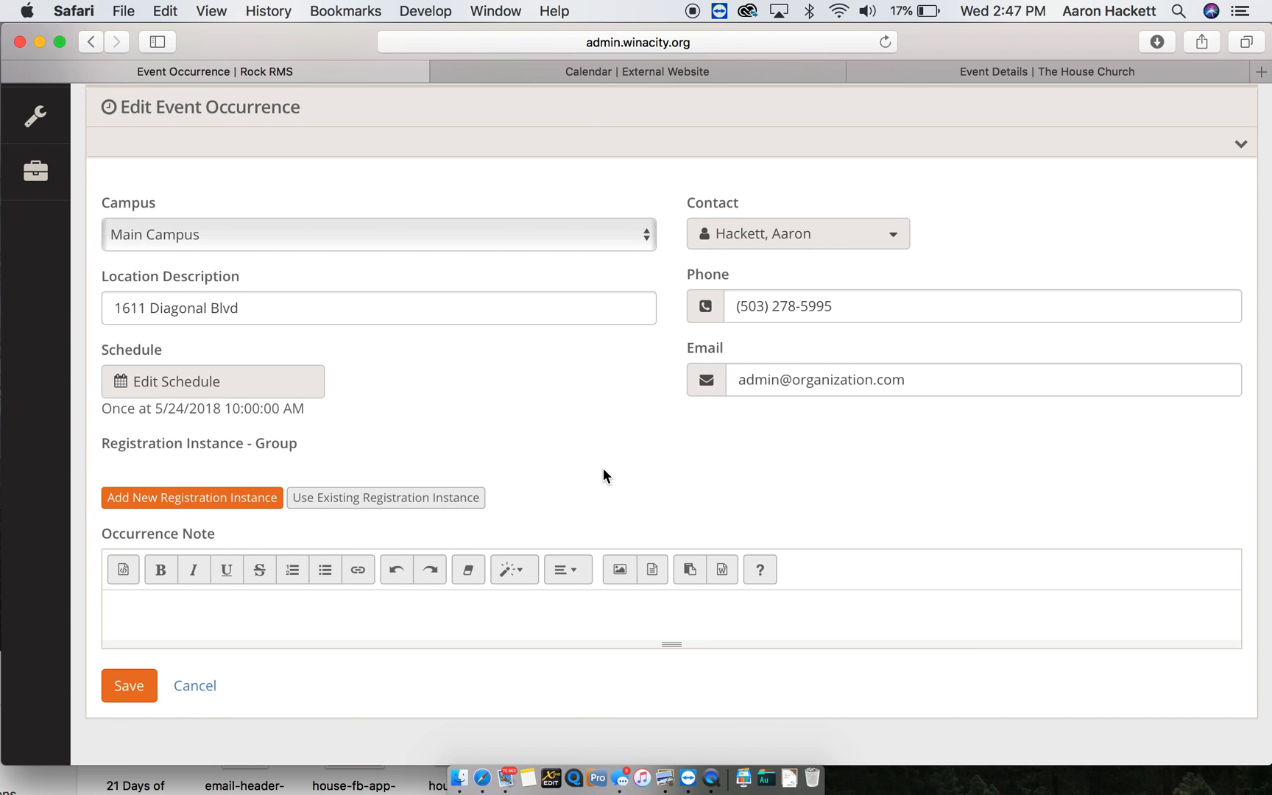
{"action": "scroll", "coordinate": [603, 471], "scroll_direction": "down", "scroll_amount": 4}
- Replace the occurrence note text with 'Bring A Friend.'
{"action": "left_click", "coordinate": [321, 433]}
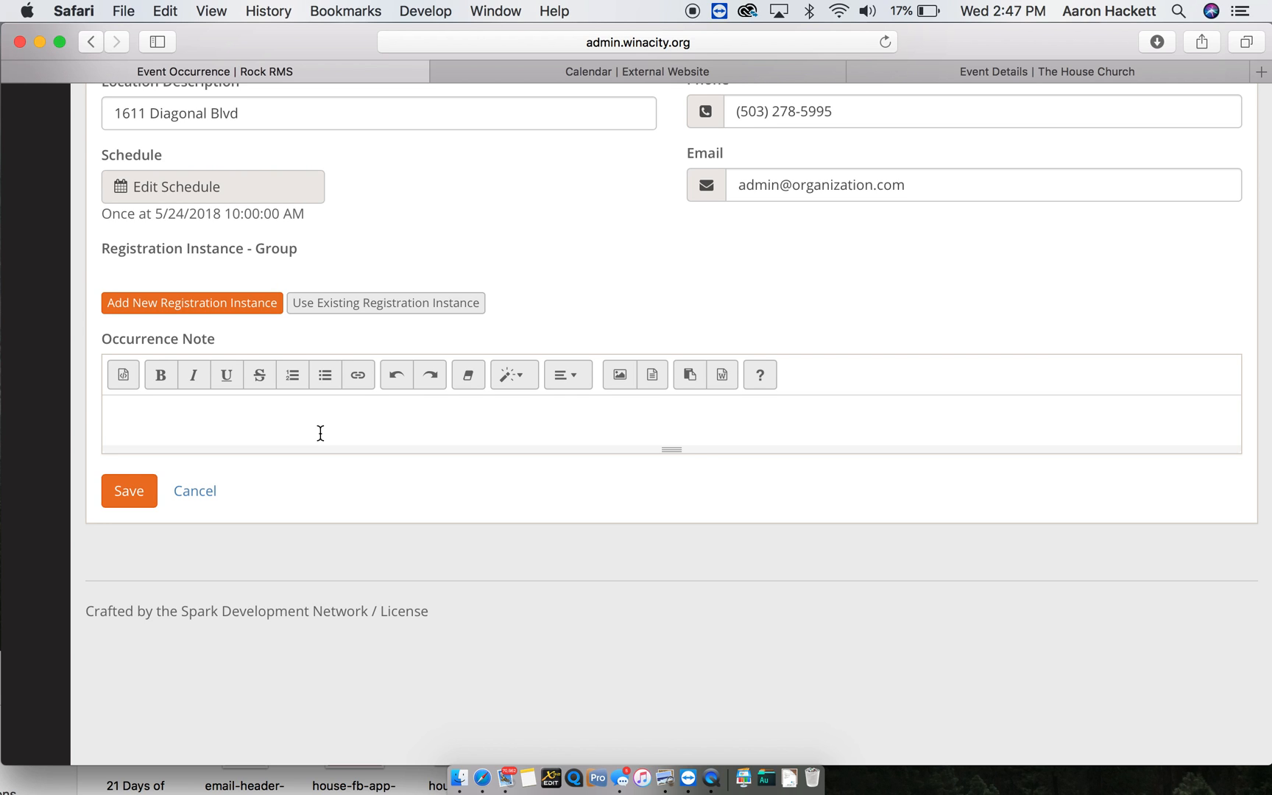
{"action": "type", "text": "Join us May 24`"}
{"action": "key", "text": "super+a"}
{"action": "type", "text": "Bring A Friend."}
- Save the occurrence and view the public website's May 2018 calendar
{"action": "left_click", "coordinate": [129, 491]}
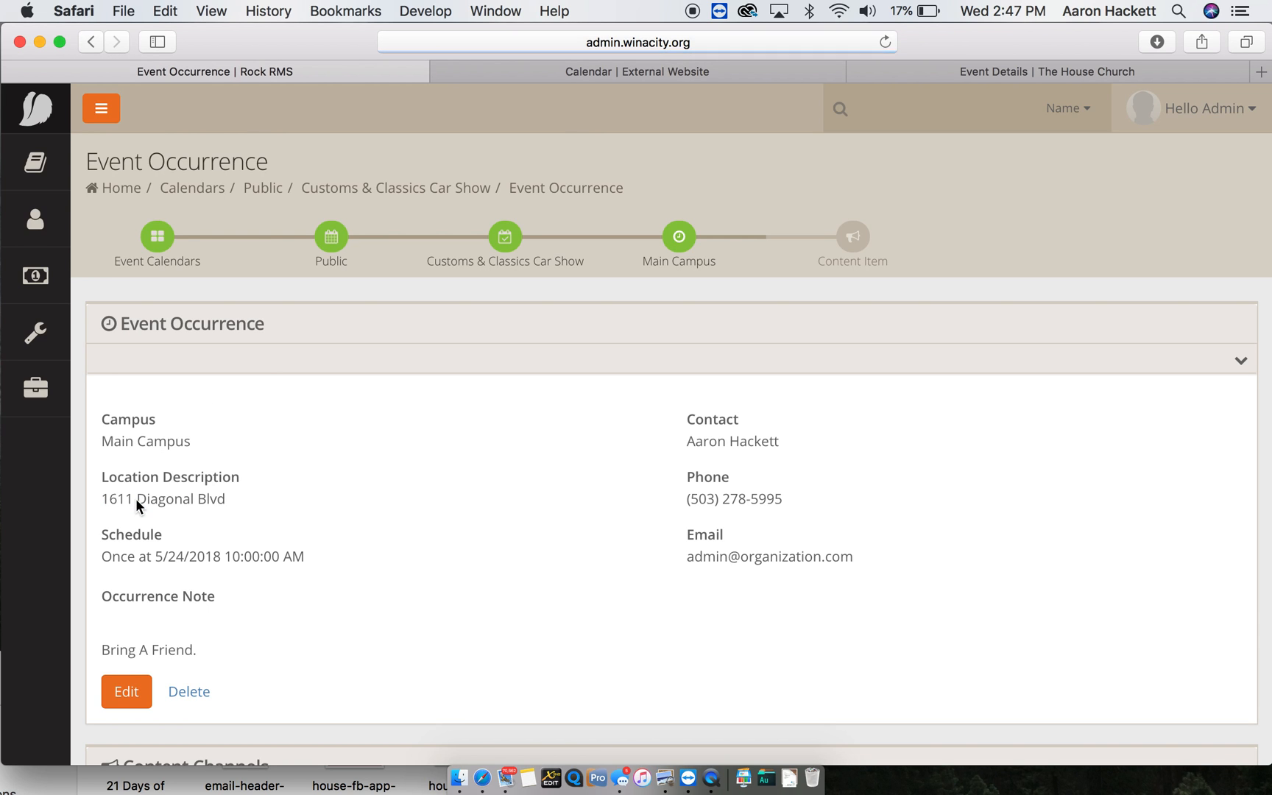
{"action": "scroll", "coordinate": [135, 498], "scroll_direction": "down", "scroll_amount": 5}
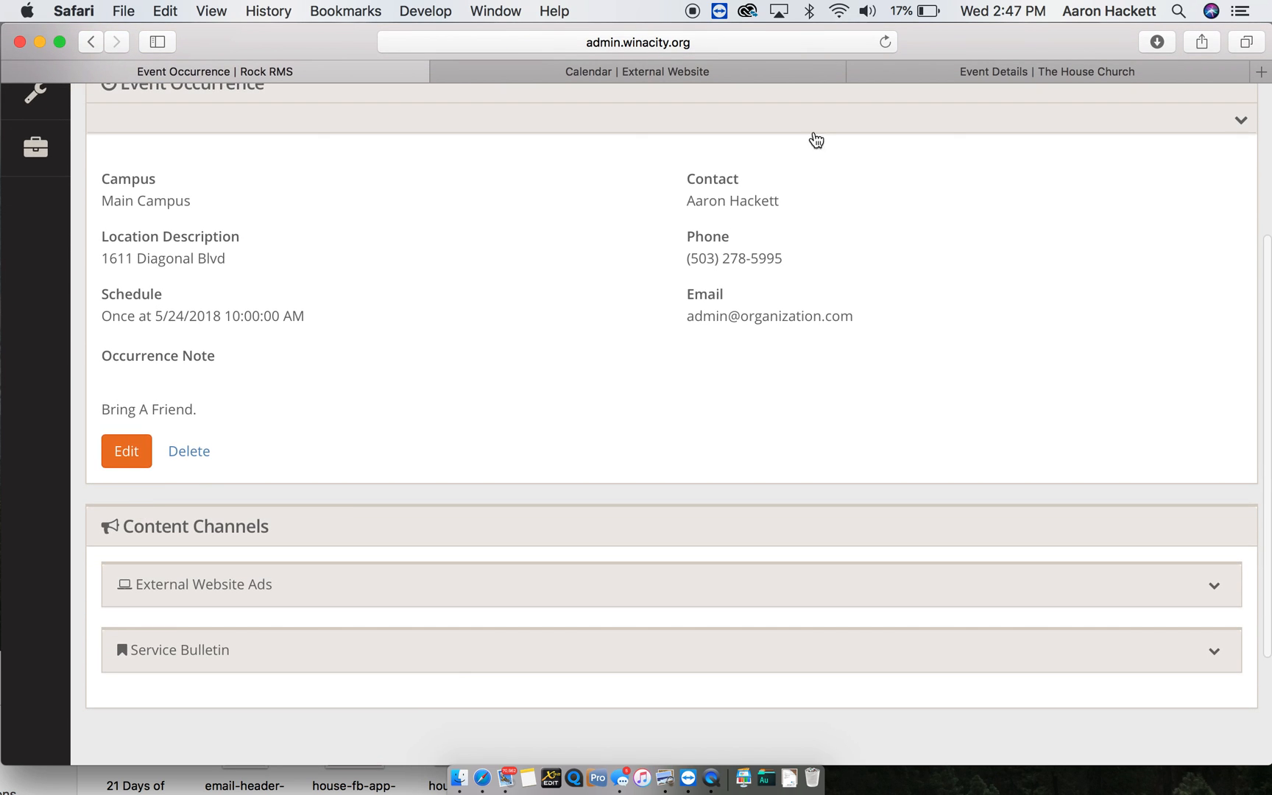
{"action": "left_click", "coordinate": [716, 79]}
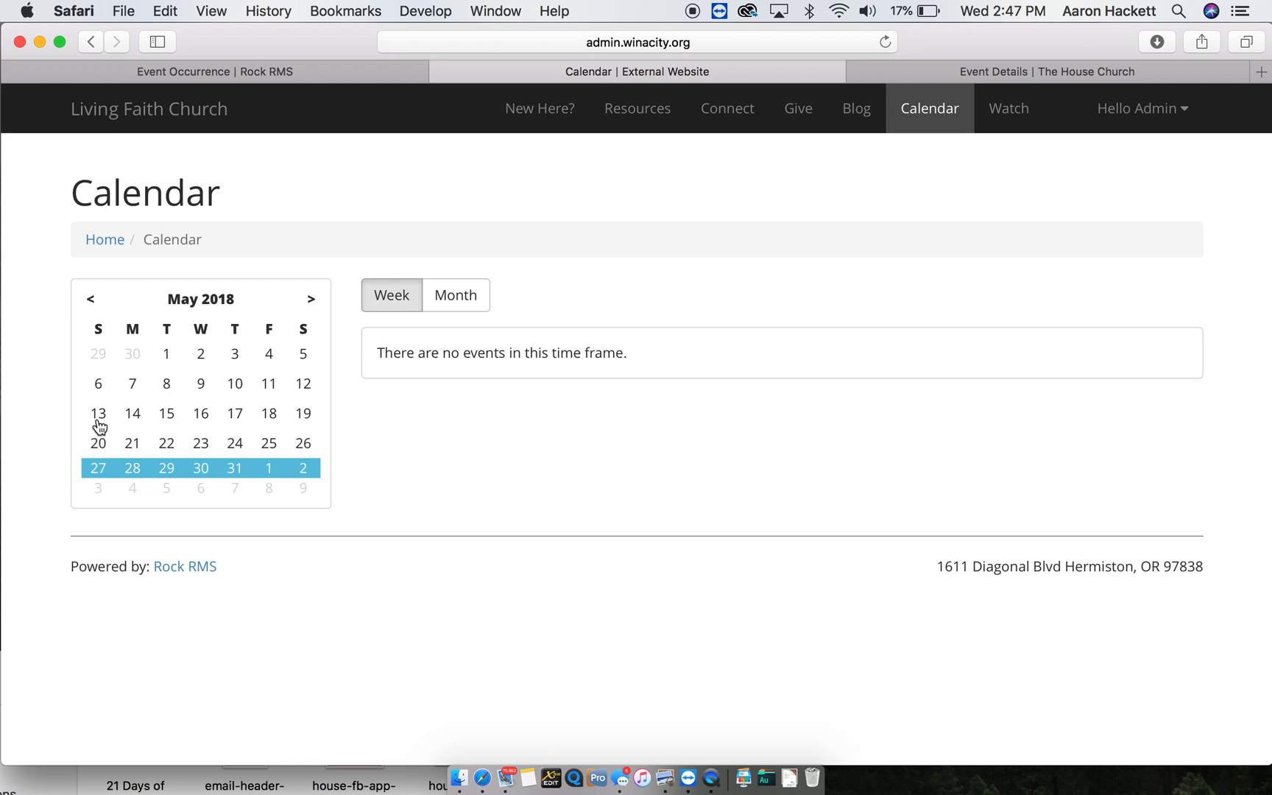
- Check the Customs & Classics Car Show's public details page in the May 20 week, then return to Rock RMS
{"action": "left_click", "coordinate": [98, 443]}
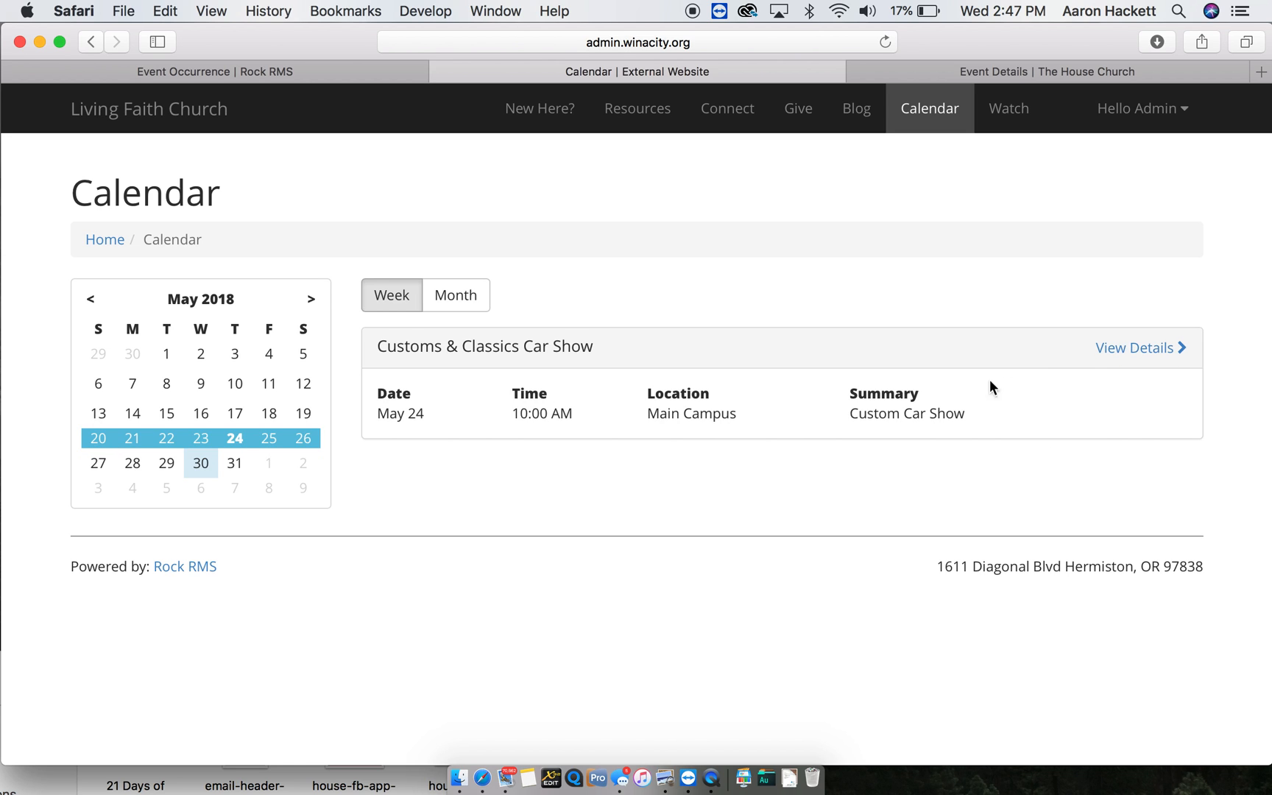
{"action": "left_click", "coordinate": [1154, 356]}
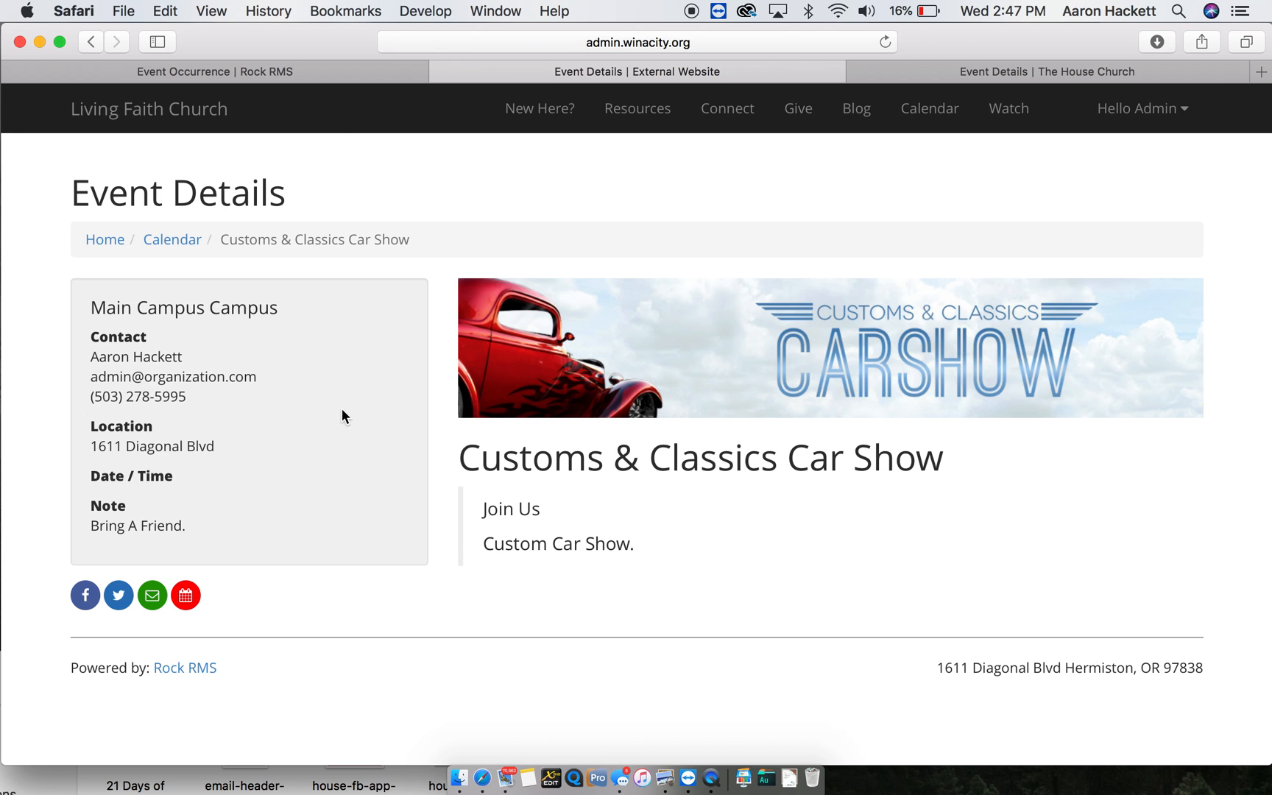
{"action": "left_click", "coordinate": [319, 76]}
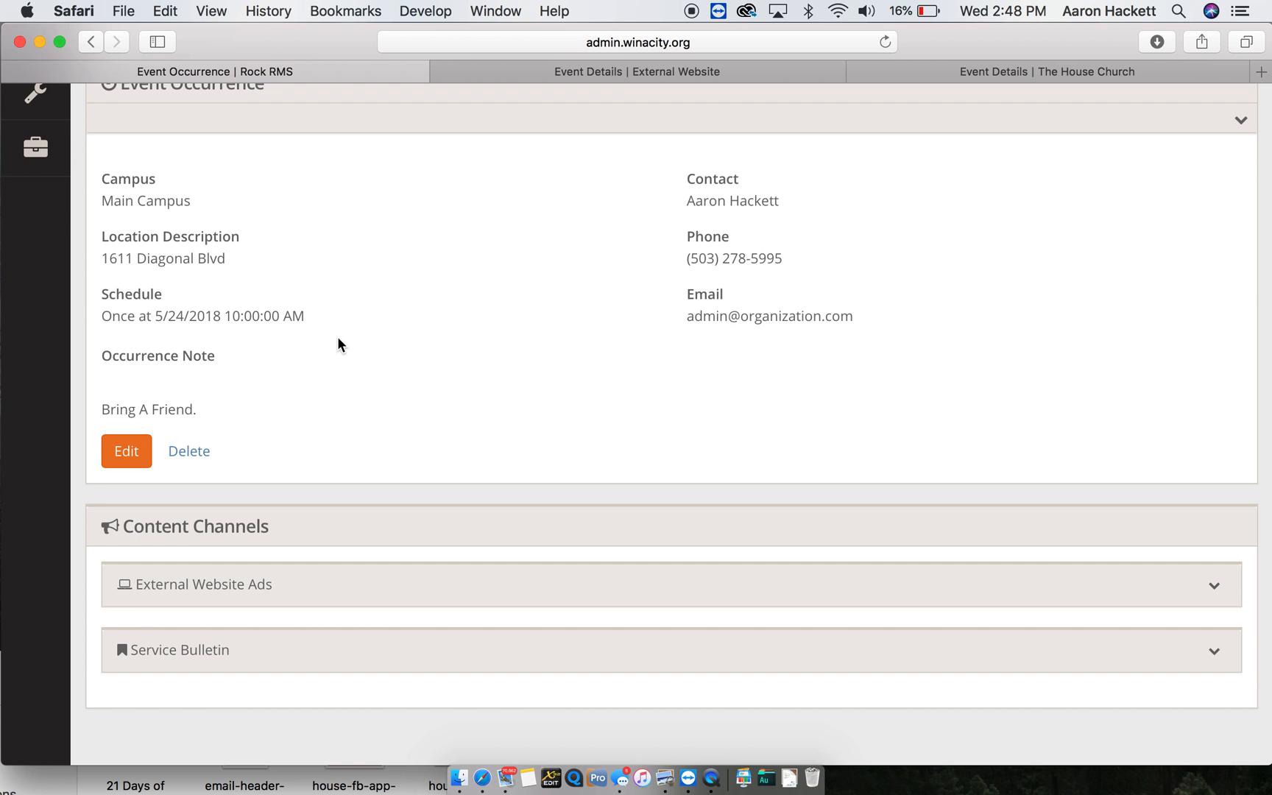
- Go to the Event Registration page under Tools > Website
{"action": "scroll", "coordinate": [338, 339], "scroll_direction": "up", "scroll_amount": 1}
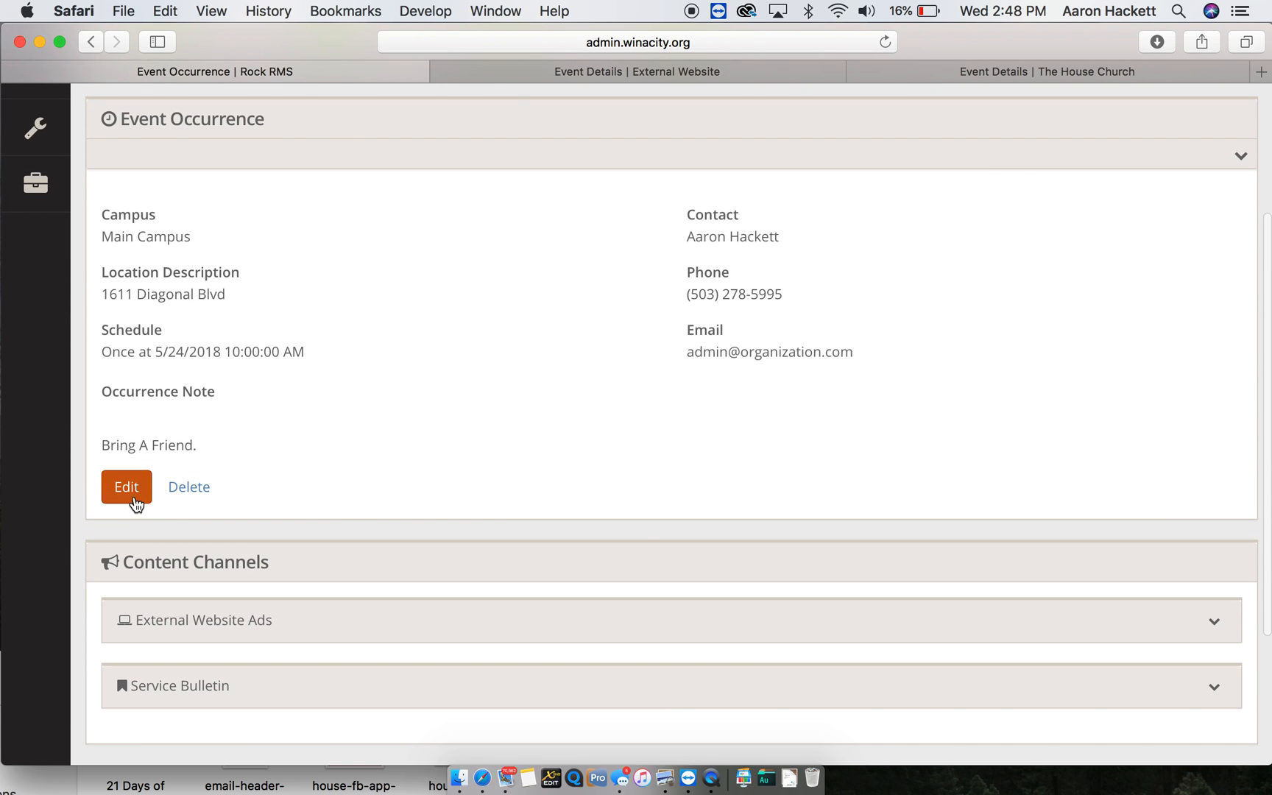
{"action": "scroll", "coordinate": [213, 474], "scroll_direction": "up", "scroll_amount": 3}
{"action": "mouse_move", "coordinate": [59, 286]}
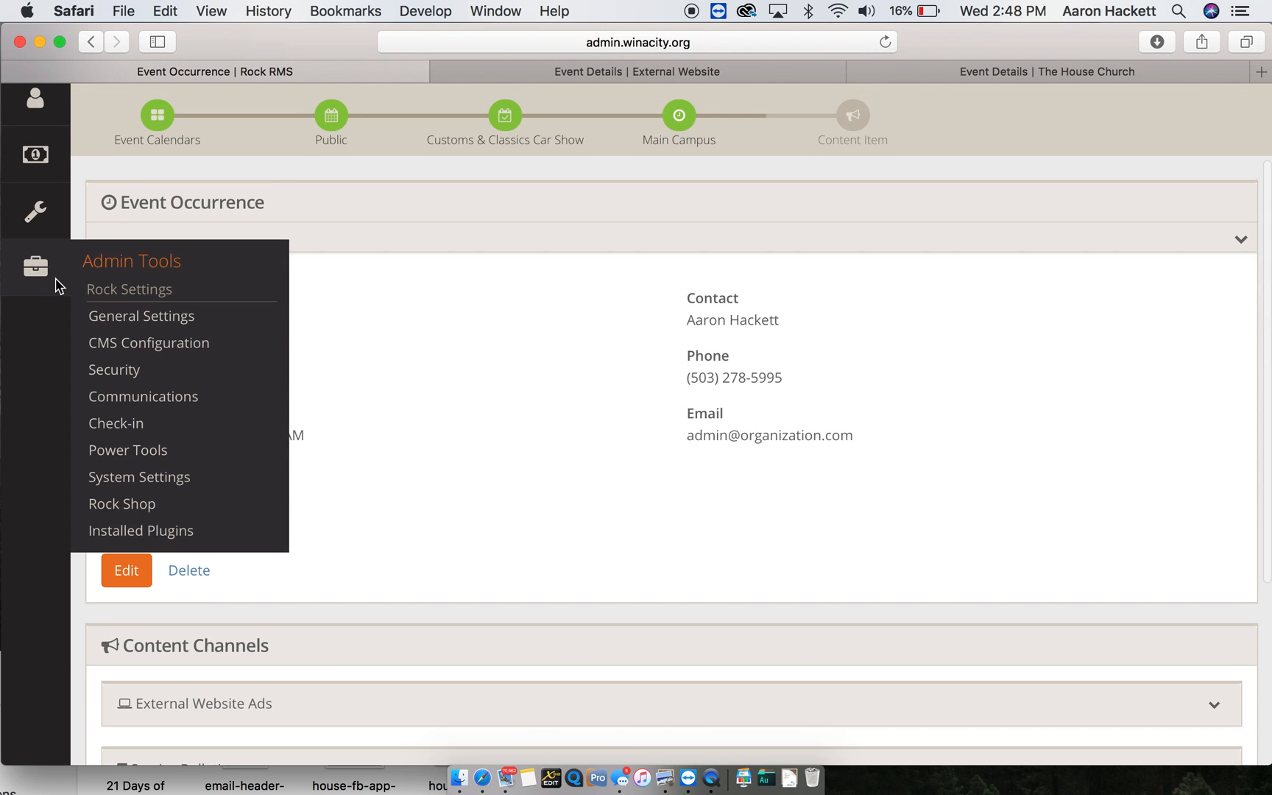
{"action": "mouse_move", "coordinate": [42, 237]}
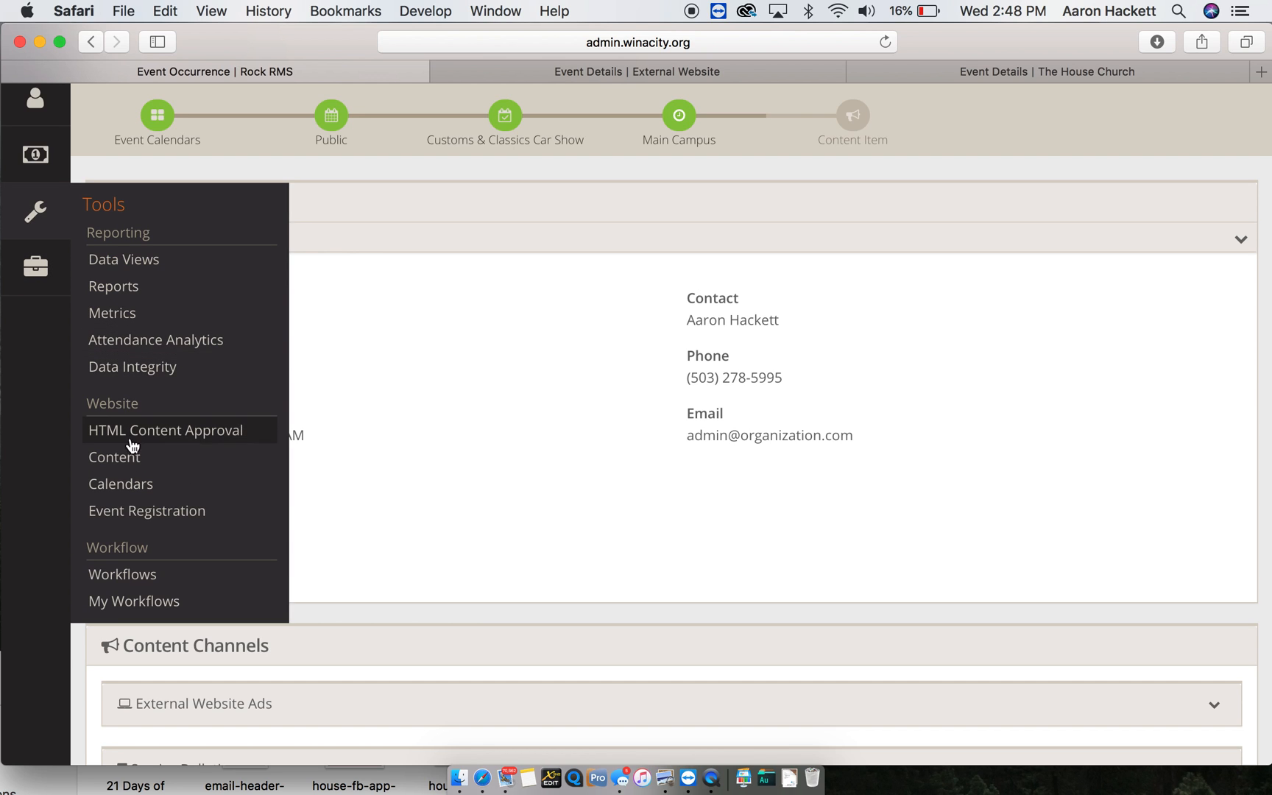
{"action": "left_click", "coordinate": [157, 511]}
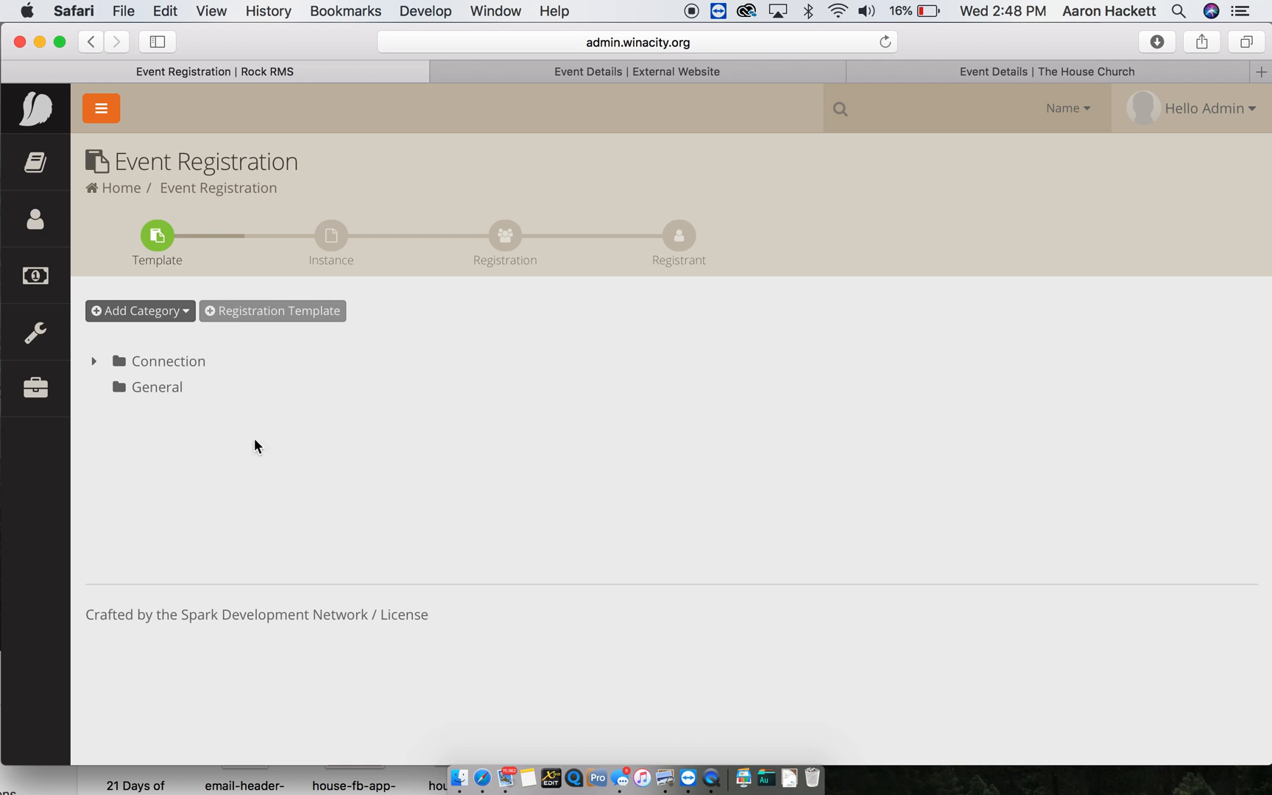
- Look through the Connection and General template categories and start a new template in General
{"action": "left_click", "coordinate": [95, 366]}
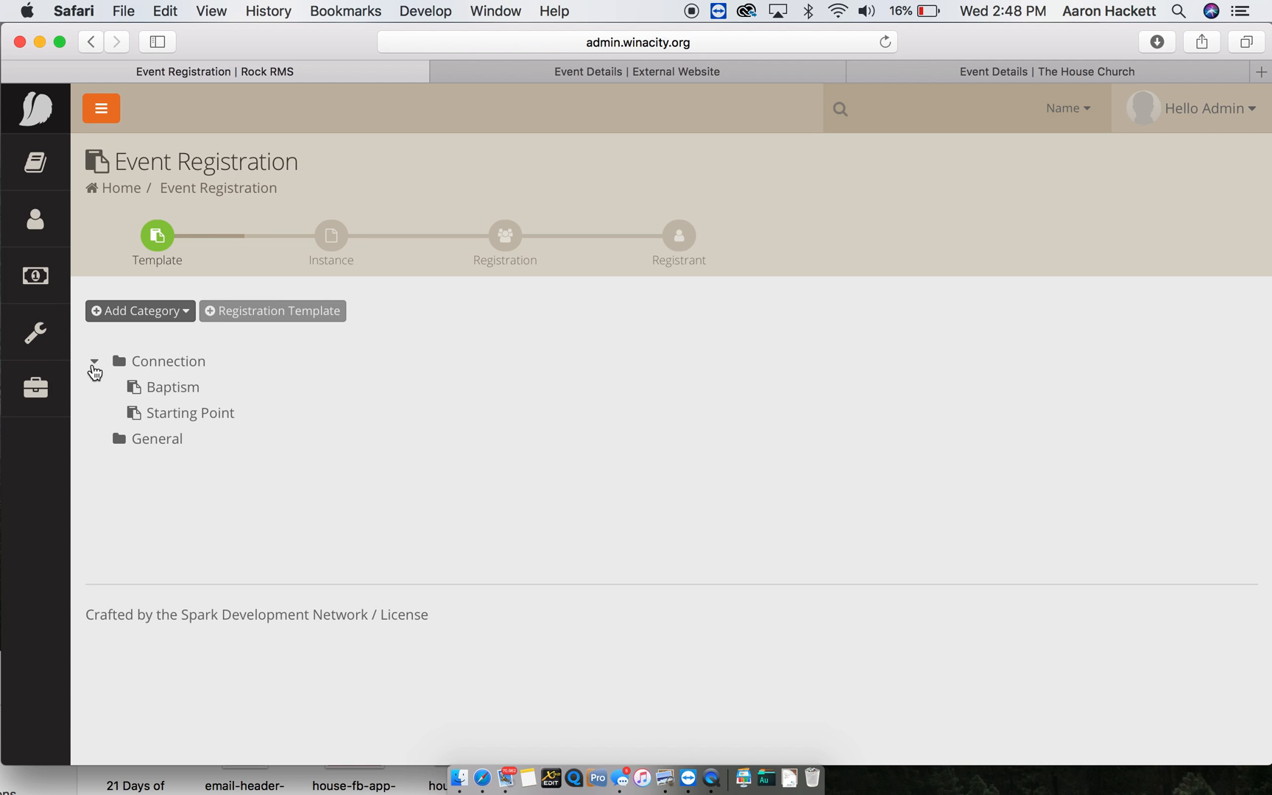
{"action": "left_click", "coordinate": [94, 364]}
{"action": "left_click", "coordinate": [125, 387]}
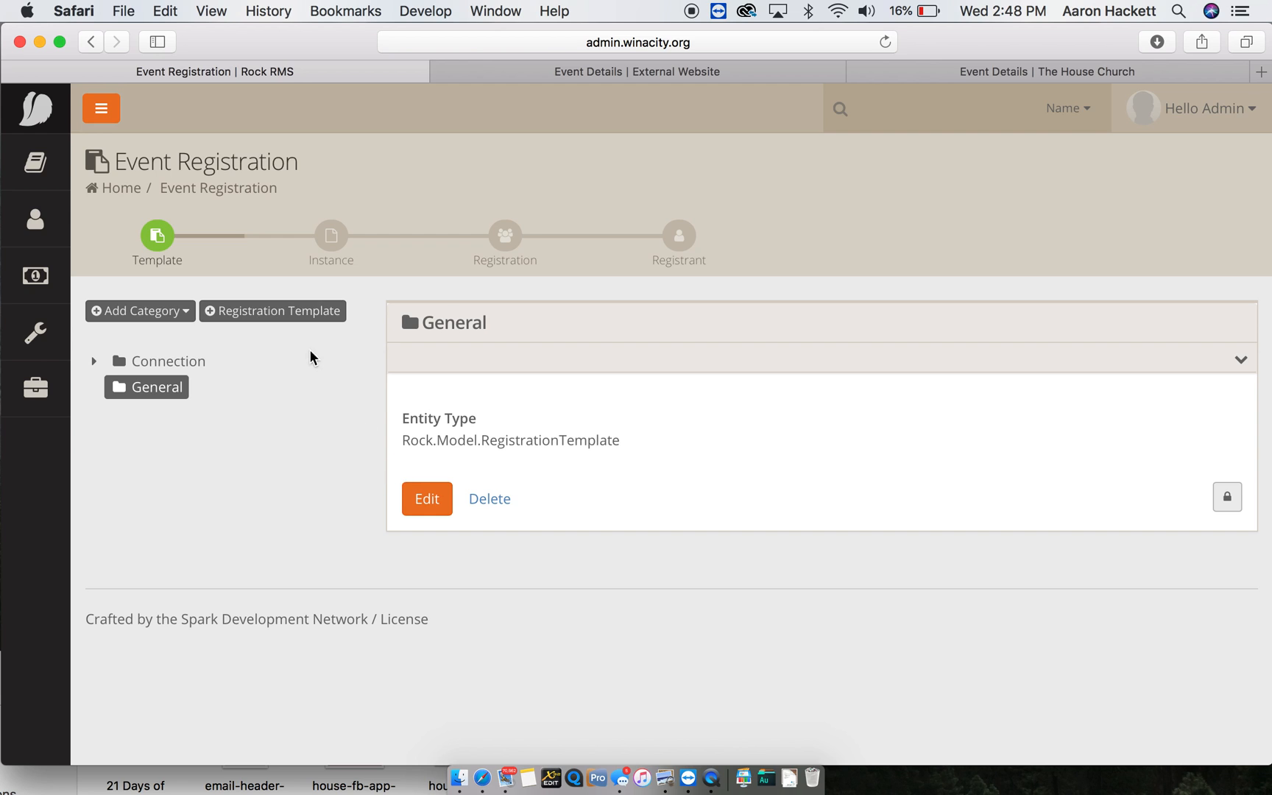
{"action": "left_click", "coordinate": [291, 313]}
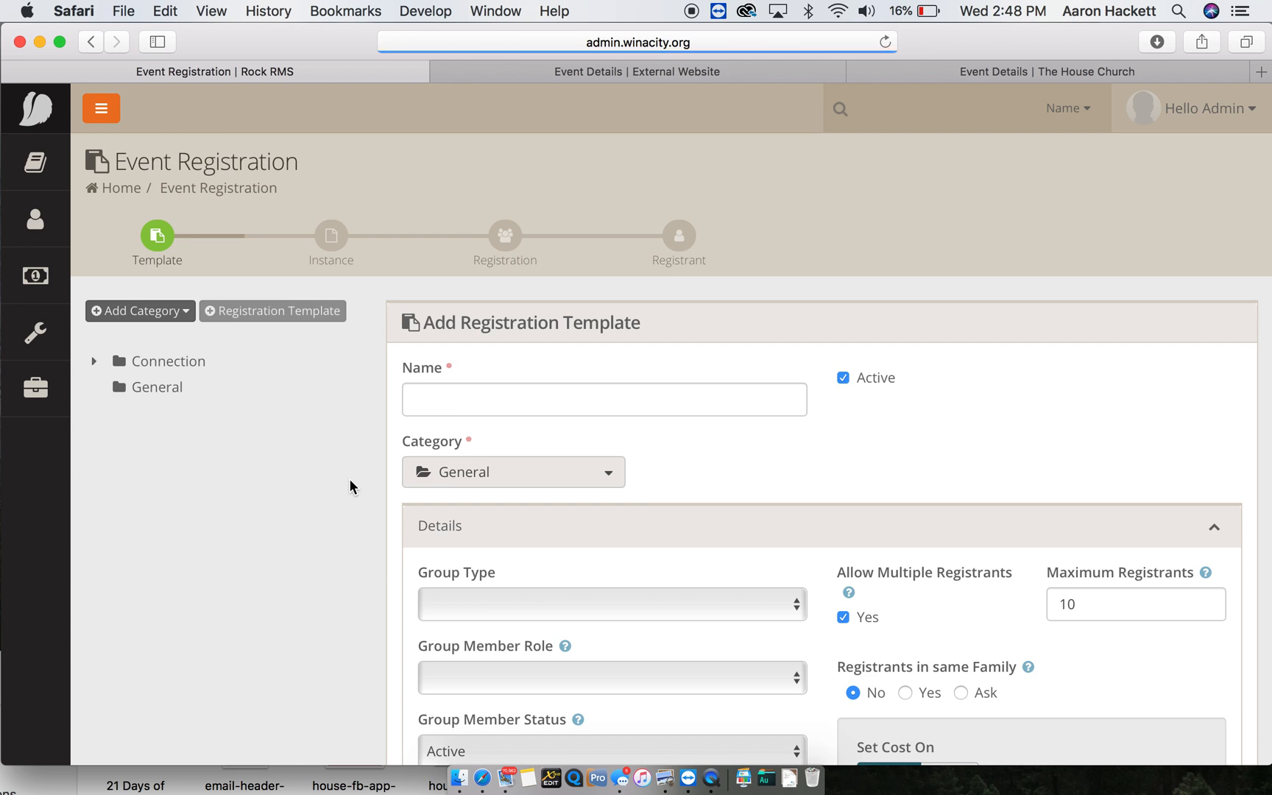
- Name the new template 'Car Show' and raise Maximum Registrants from 10 to 100
{"action": "scroll", "coordinate": [350, 479], "scroll_direction": "down", "scroll_amount": 3}
{"action": "left_click", "coordinate": [537, 254]}
{"action": "type", "text": "Car Show"}
{"action": "left_click", "coordinate": [803, 303]}
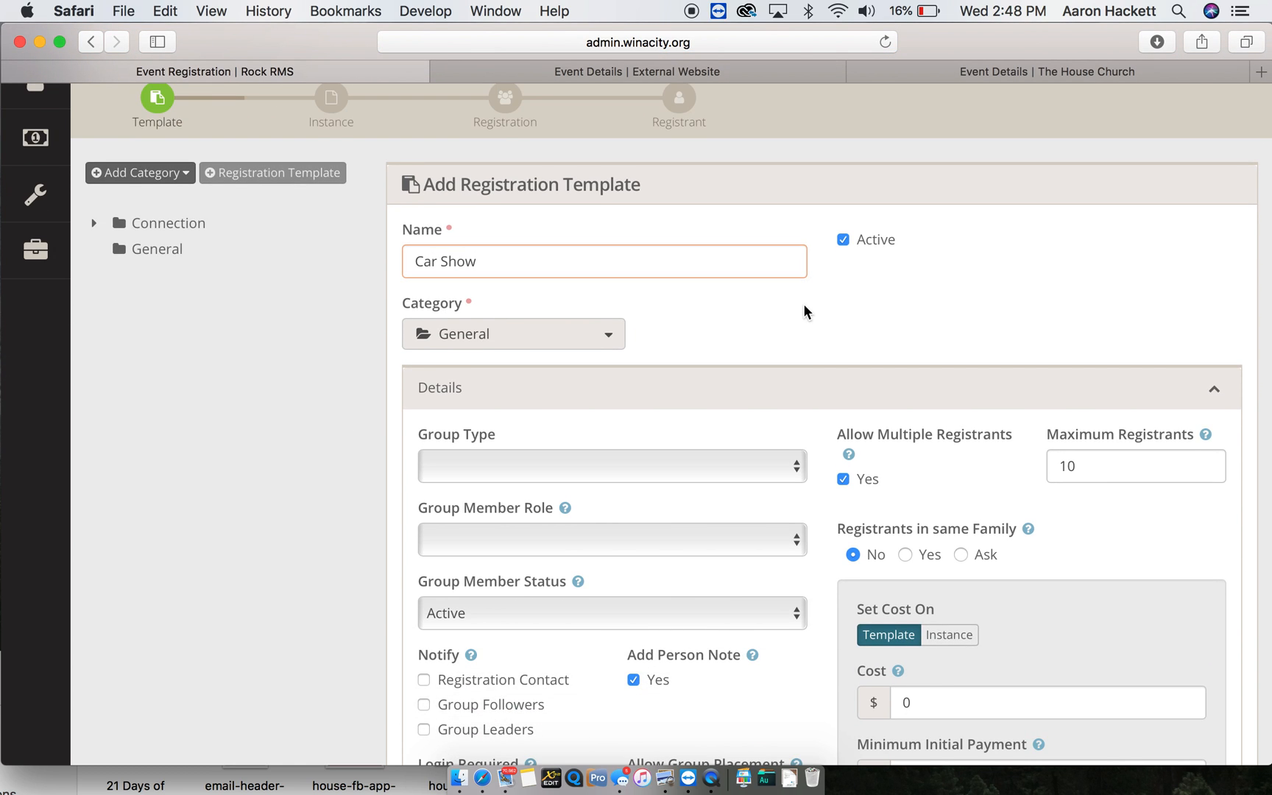
{"action": "scroll", "coordinate": [803, 304], "scroll_direction": "down", "scroll_amount": 7}
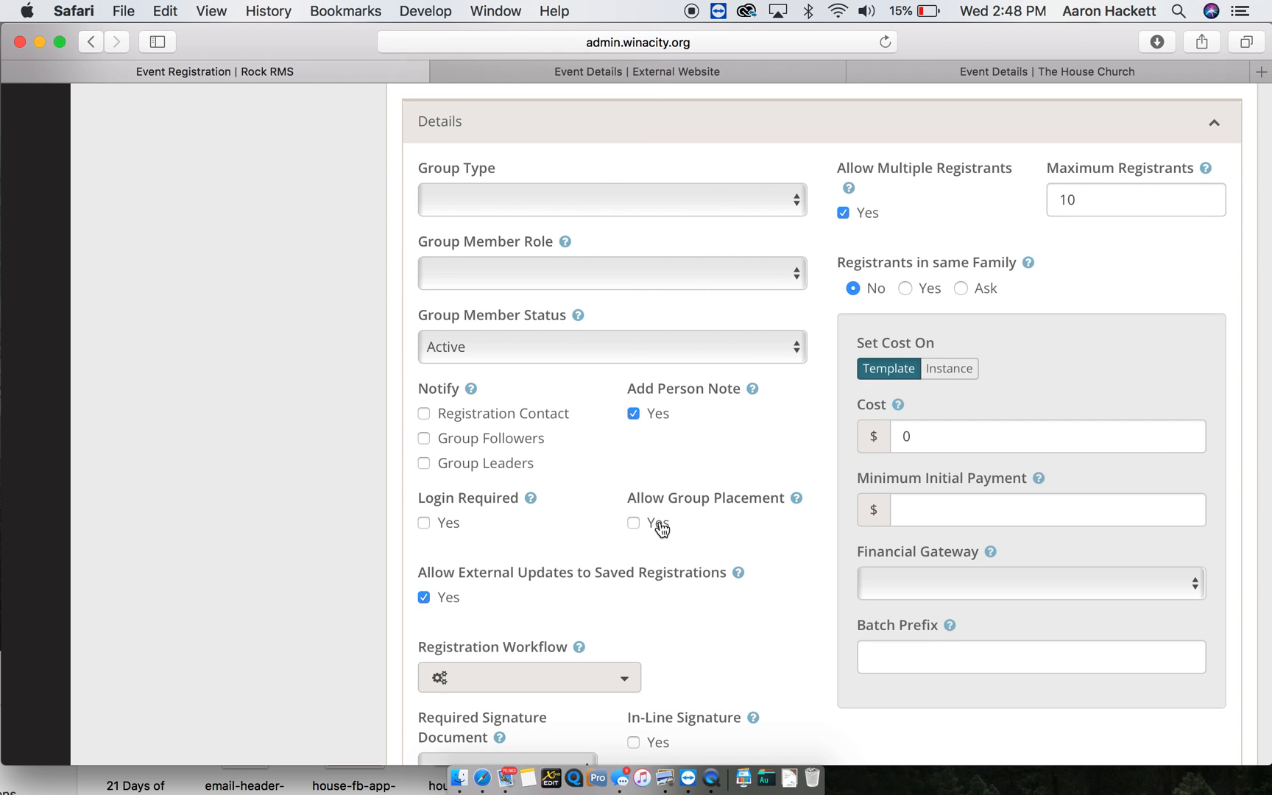
{"action": "scroll", "coordinate": [662, 527], "scroll_direction": "up", "scroll_amount": 2}
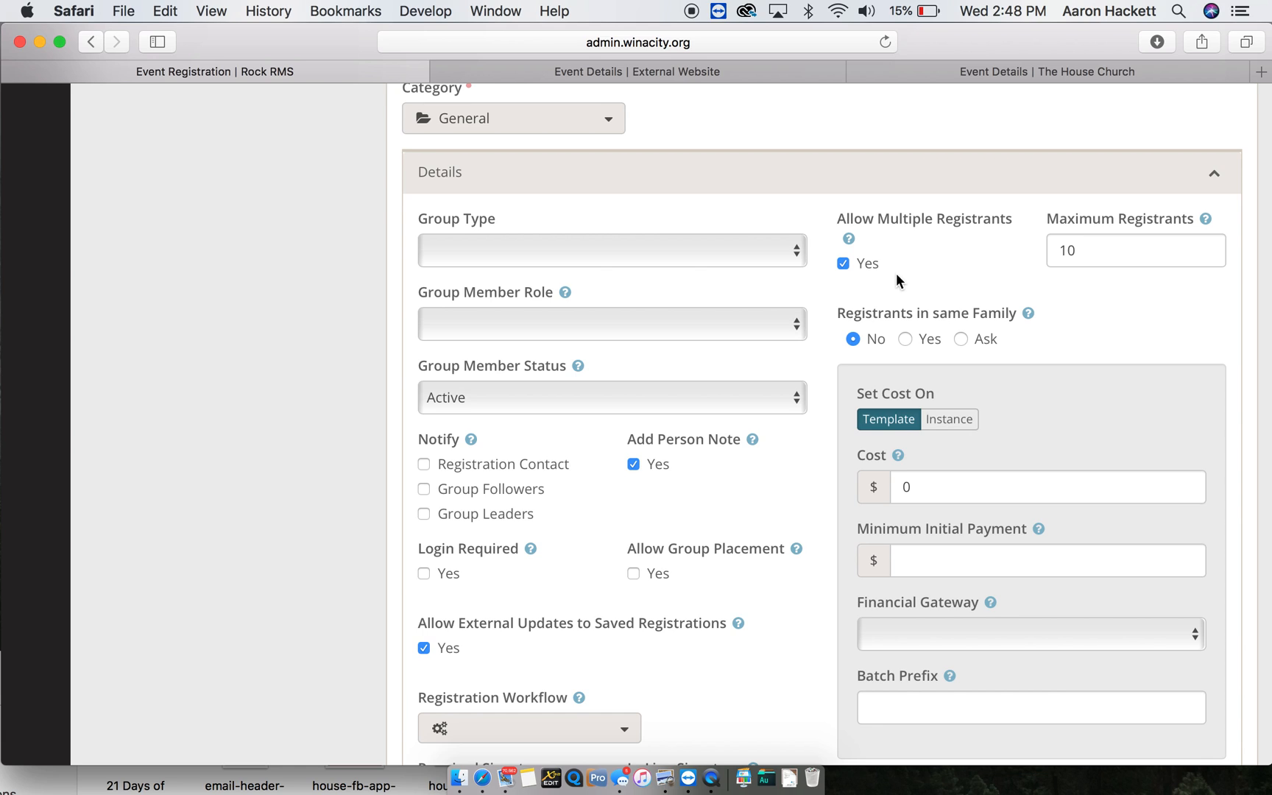
{"action": "left_click", "coordinate": [1106, 254]}
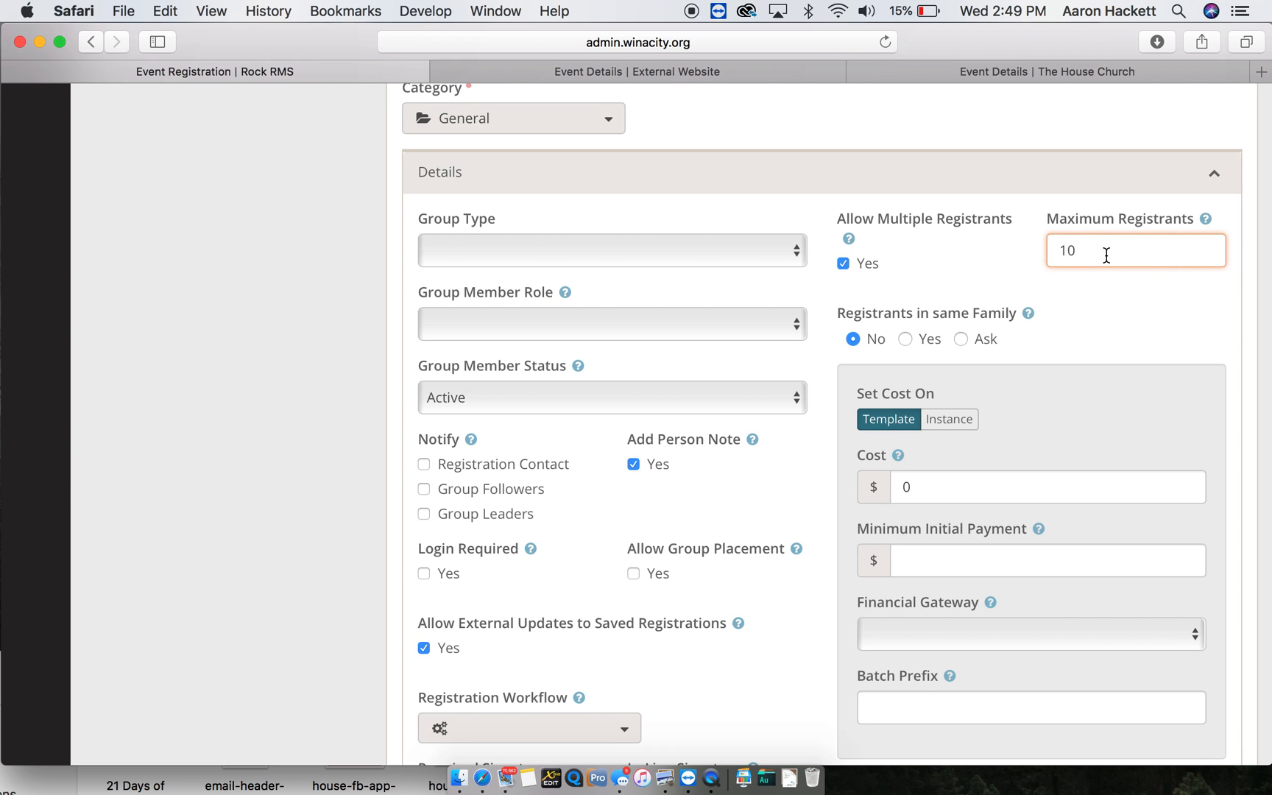
{"action": "type", "text": "0"}
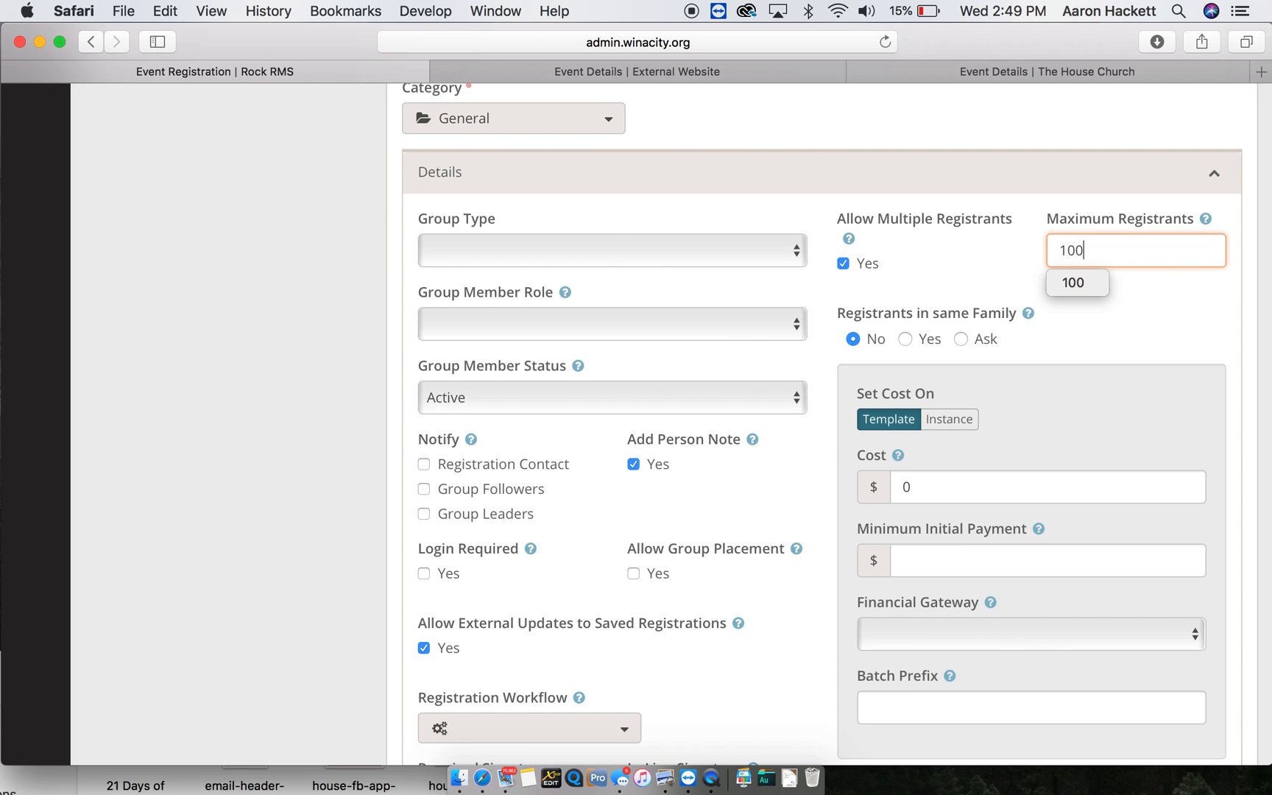
{"action": "left_click", "coordinate": [1113, 316]}
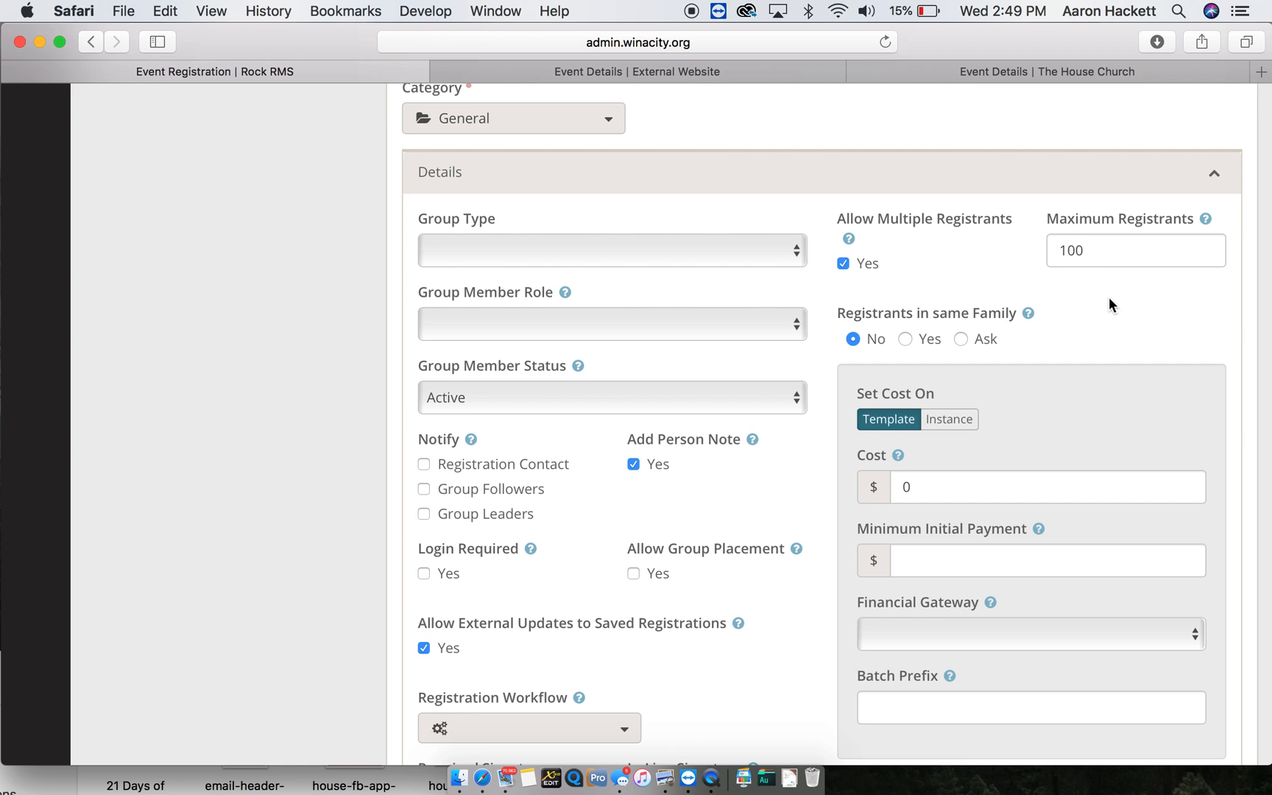
{"action": "scroll", "coordinate": [1062, 282], "scroll_direction": "down", "scroll_amount": 2}
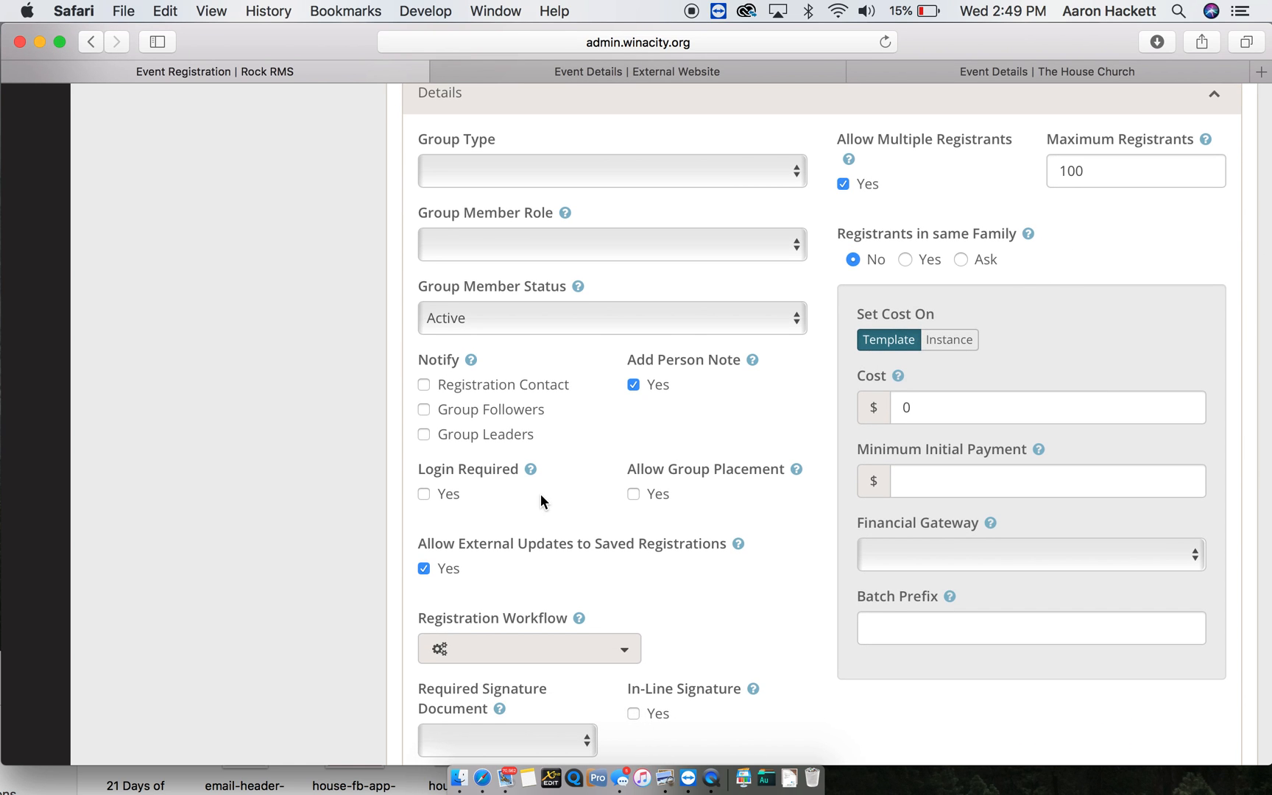
{"action": "scroll", "coordinate": [540, 494], "scroll_direction": "down", "scroll_amount": 3}
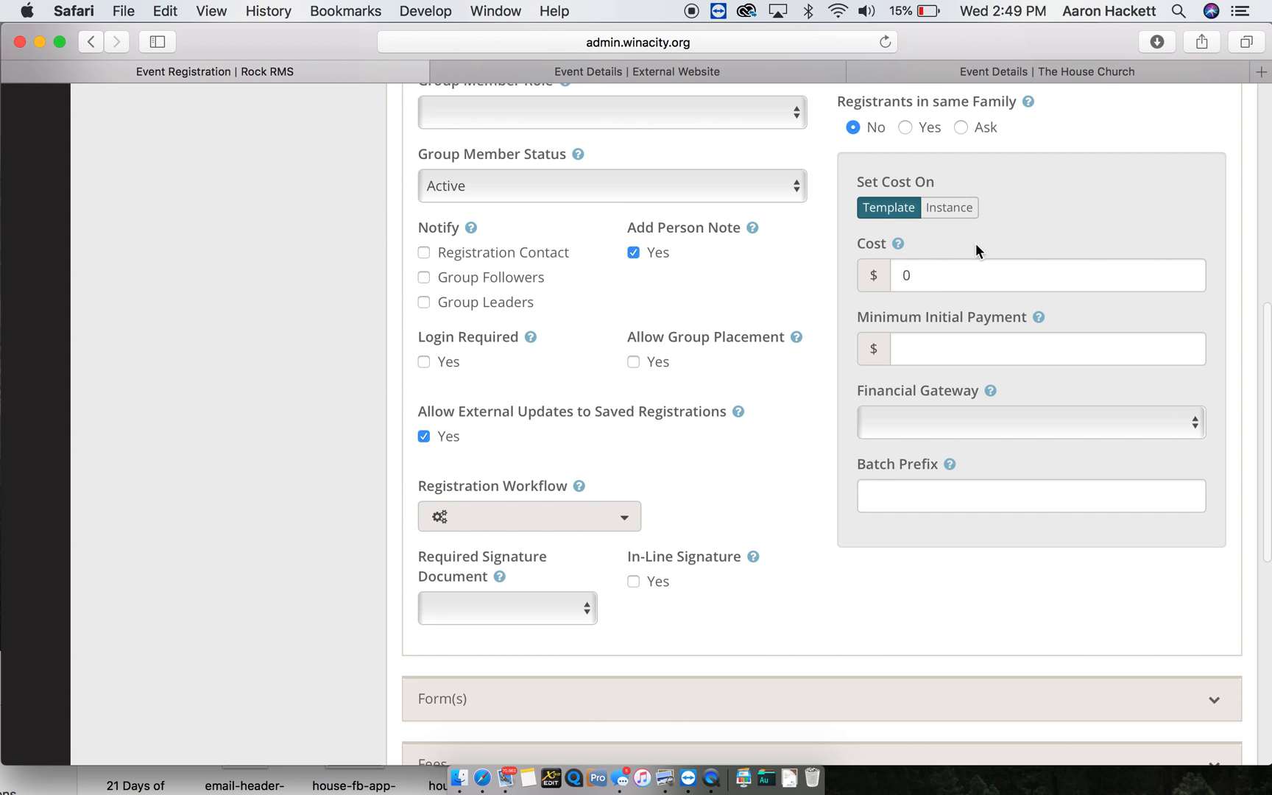
- Review the template's Cost and Required Signature Document settings, leaving them unchanged
{"action": "left_click", "coordinate": [940, 273]}
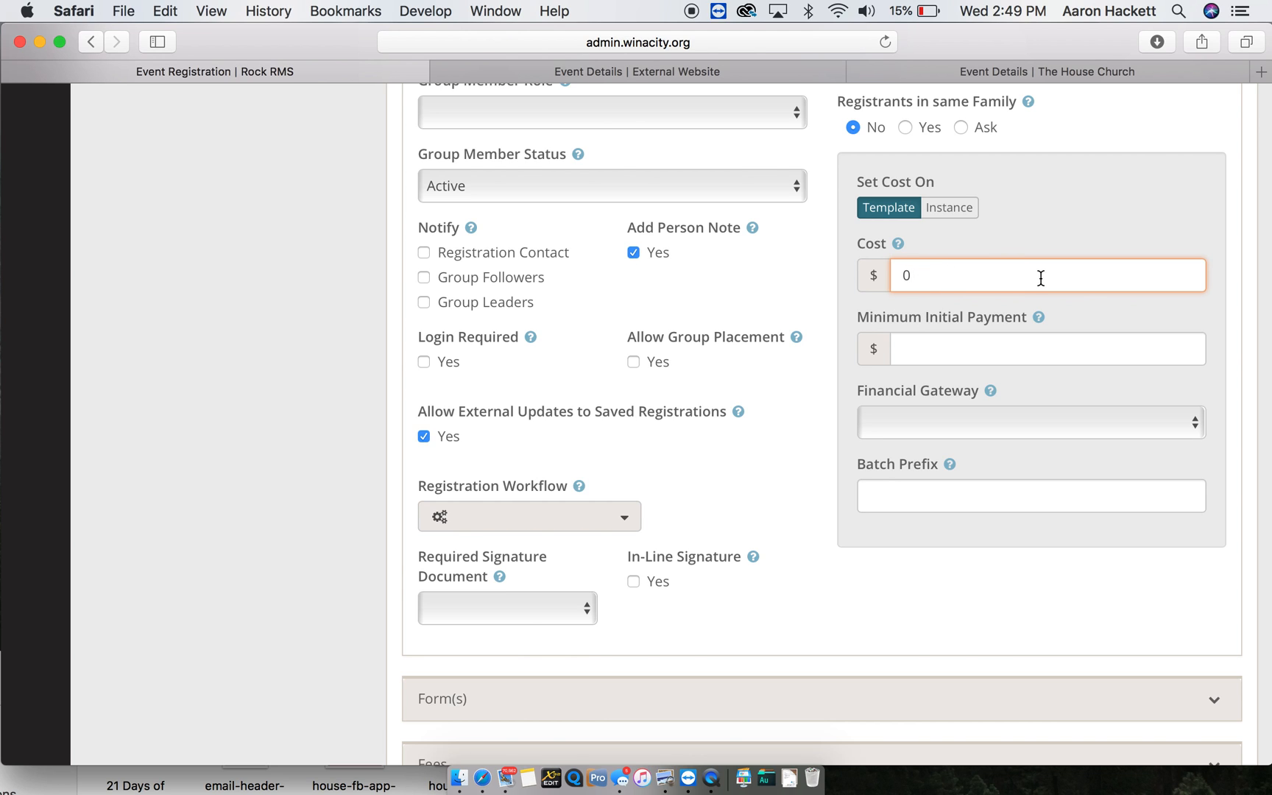
{"action": "scroll", "coordinate": [953, 308], "scroll_direction": "down", "scroll_amount": 2}
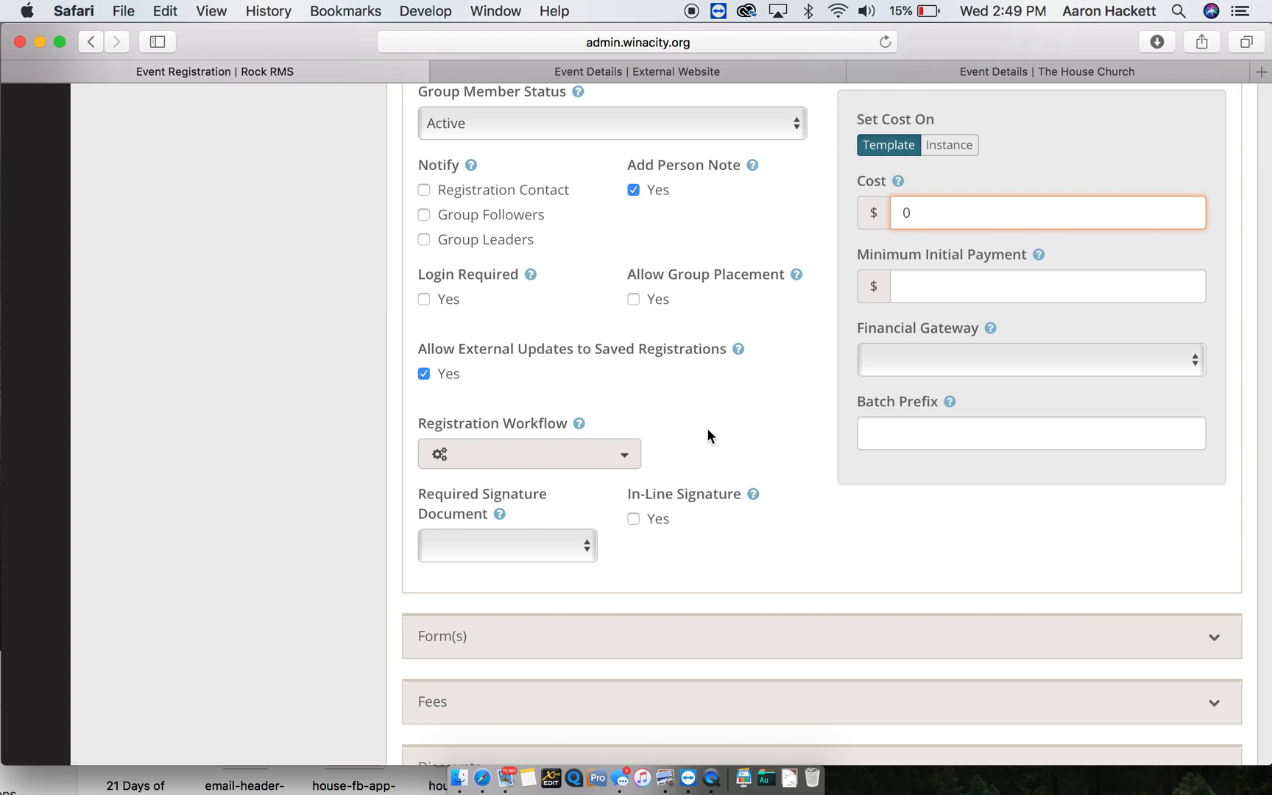
{"action": "scroll", "coordinate": [707, 436], "scroll_direction": "down", "scroll_amount": 1}
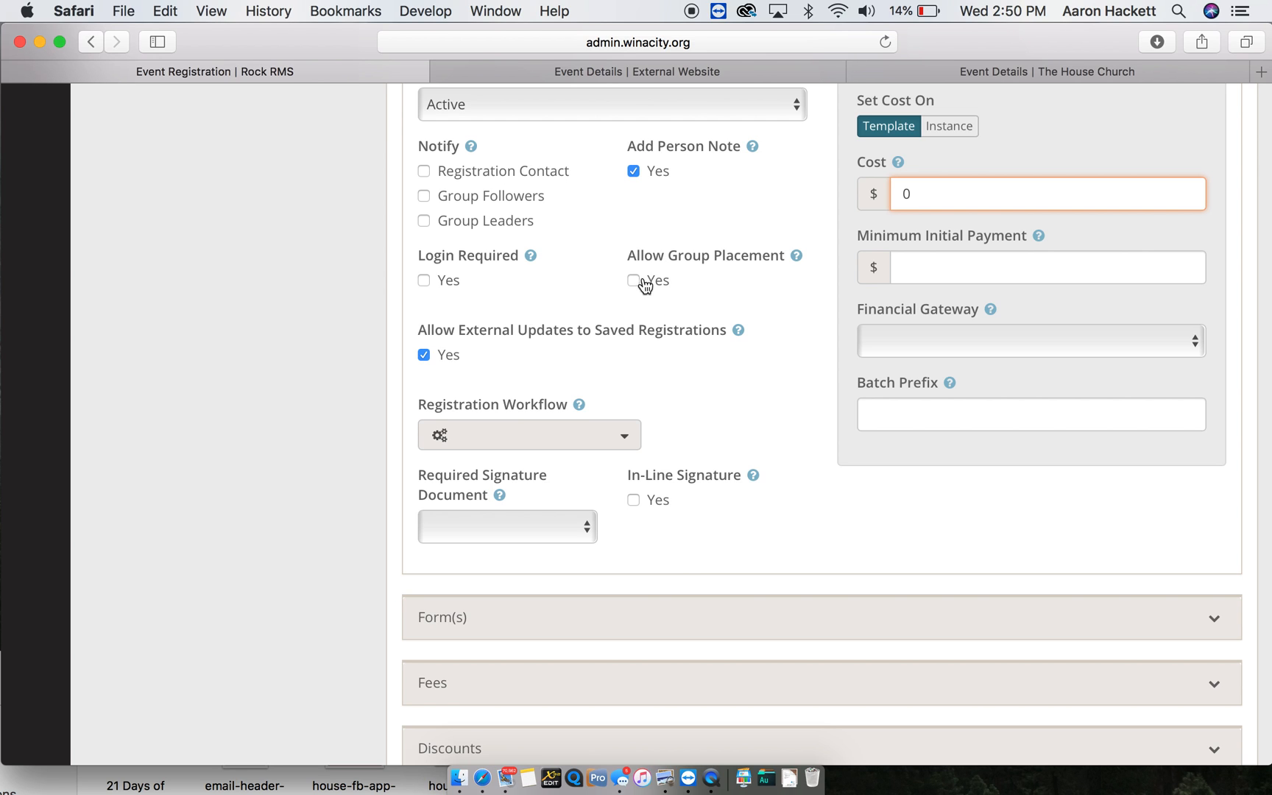
{"action": "scroll", "coordinate": [716, 372], "scroll_direction": "down", "scroll_amount": 4}
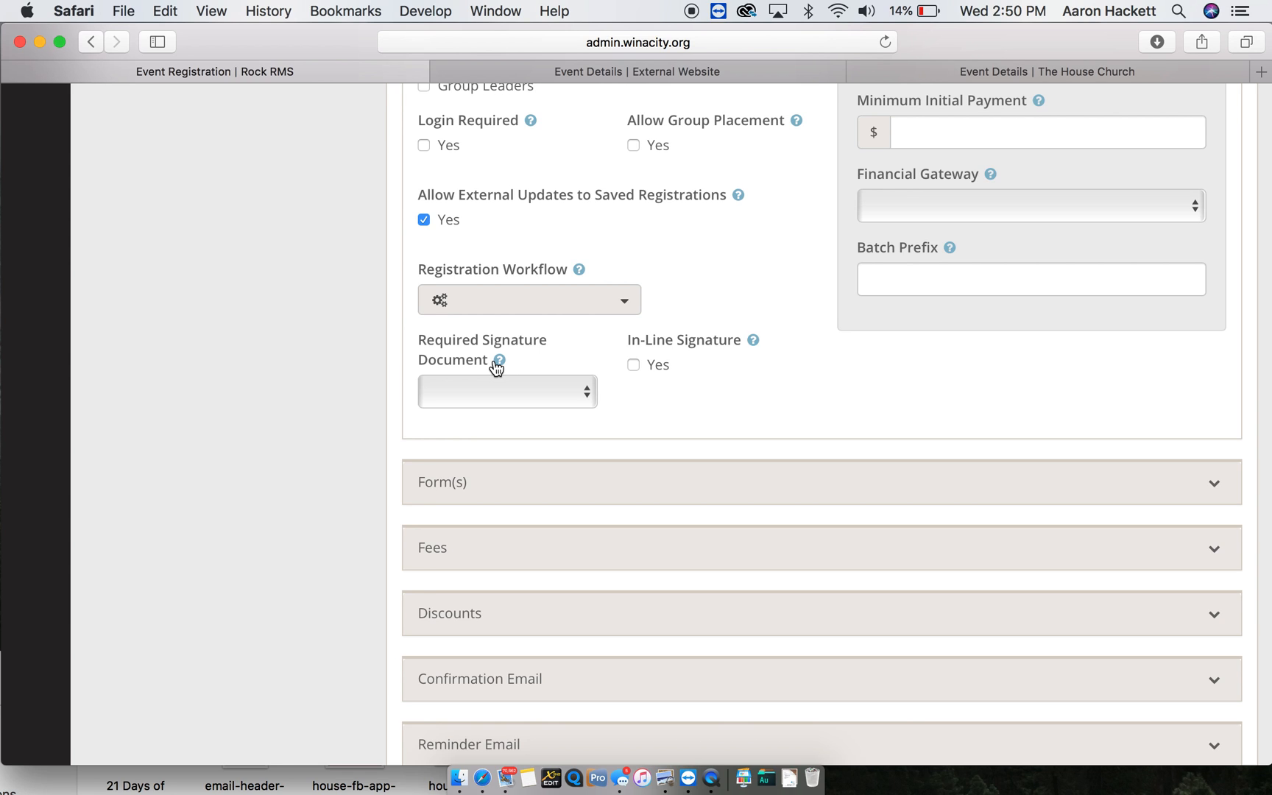
{"action": "left_click", "coordinate": [527, 394]}
{"action": "left_click", "coordinate": [527, 394]}
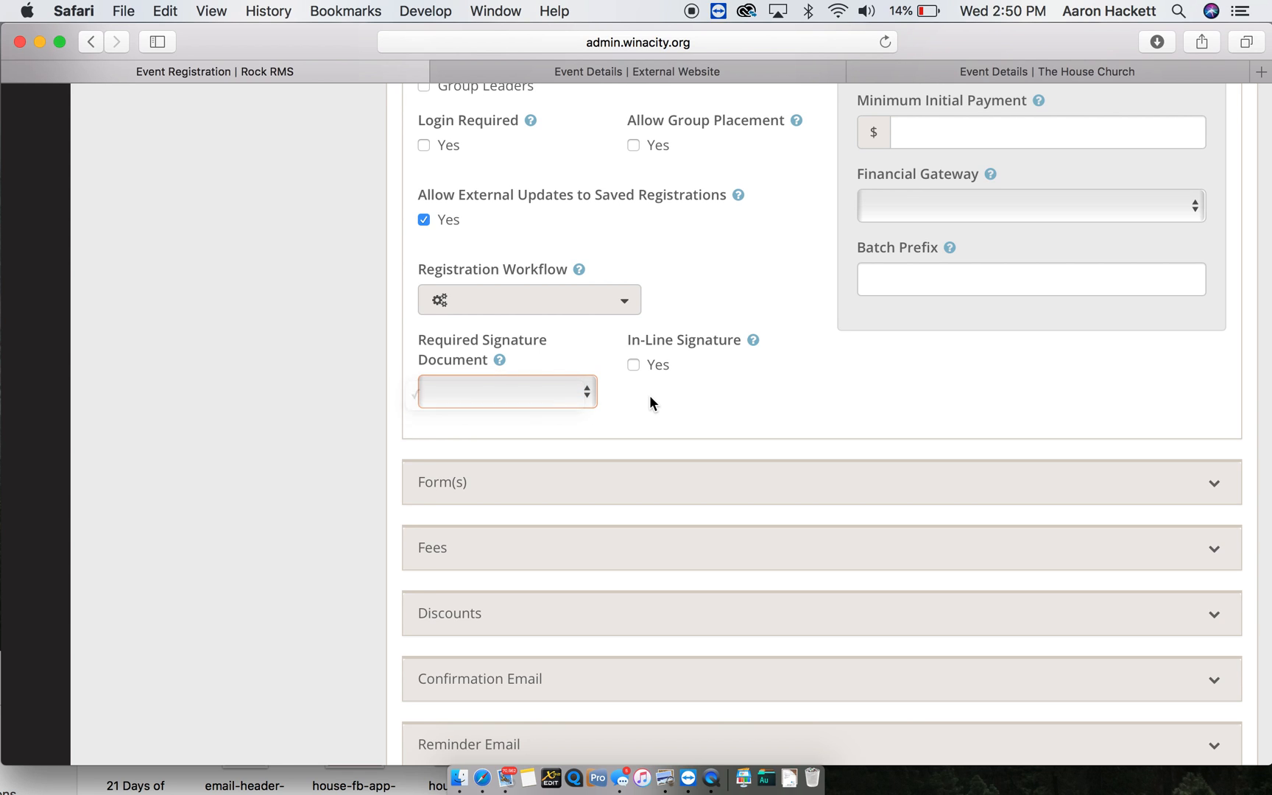
- Expand the Form(s) panel to show the Default Form's First Name and Last Name fields
{"action": "scroll", "coordinate": [650, 397], "scroll_direction": "down", "scroll_amount": 1}
{"action": "scroll", "coordinate": [649, 395], "scroll_direction": "down", "scroll_amount": 5}
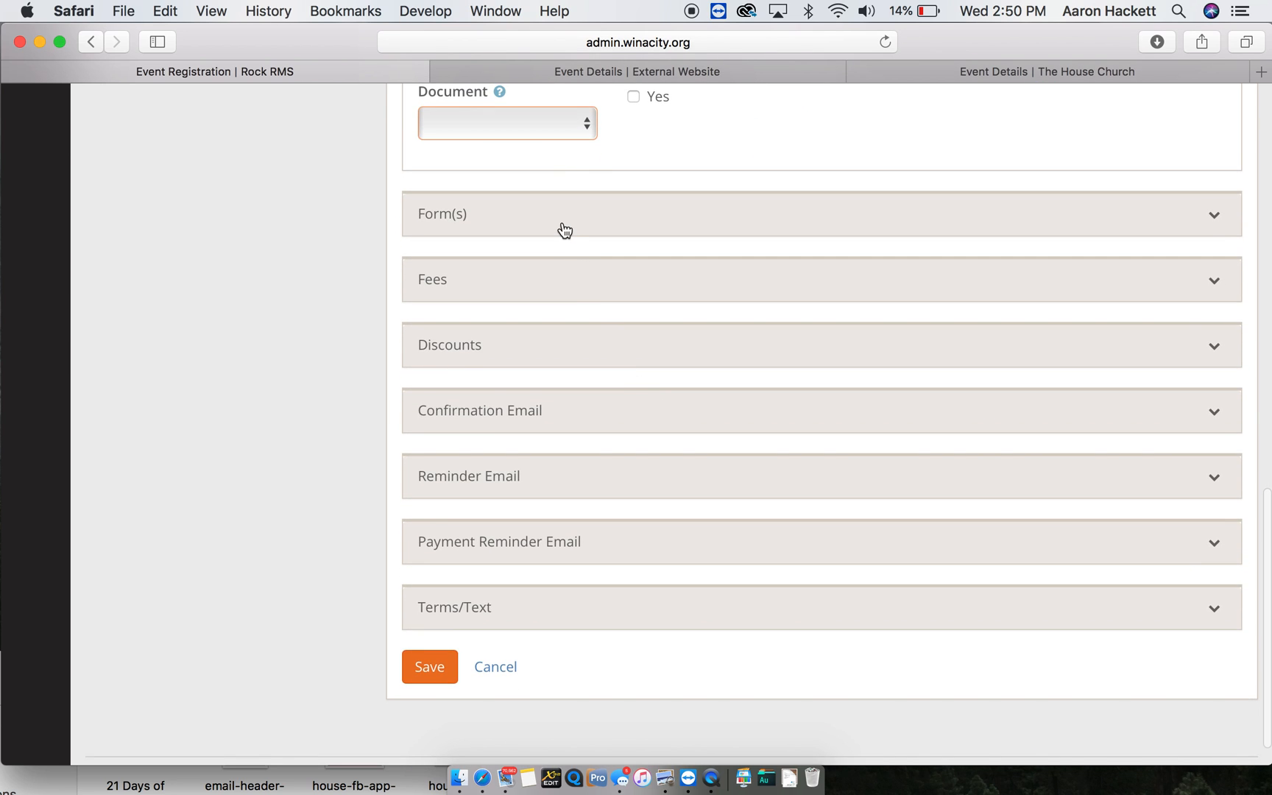
{"action": "left_click", "coordinate": [564, 230]}
{"action": "scroll", "coordinate": [738, 453], "scroll_direction": "down", "scroll_amount": 2}
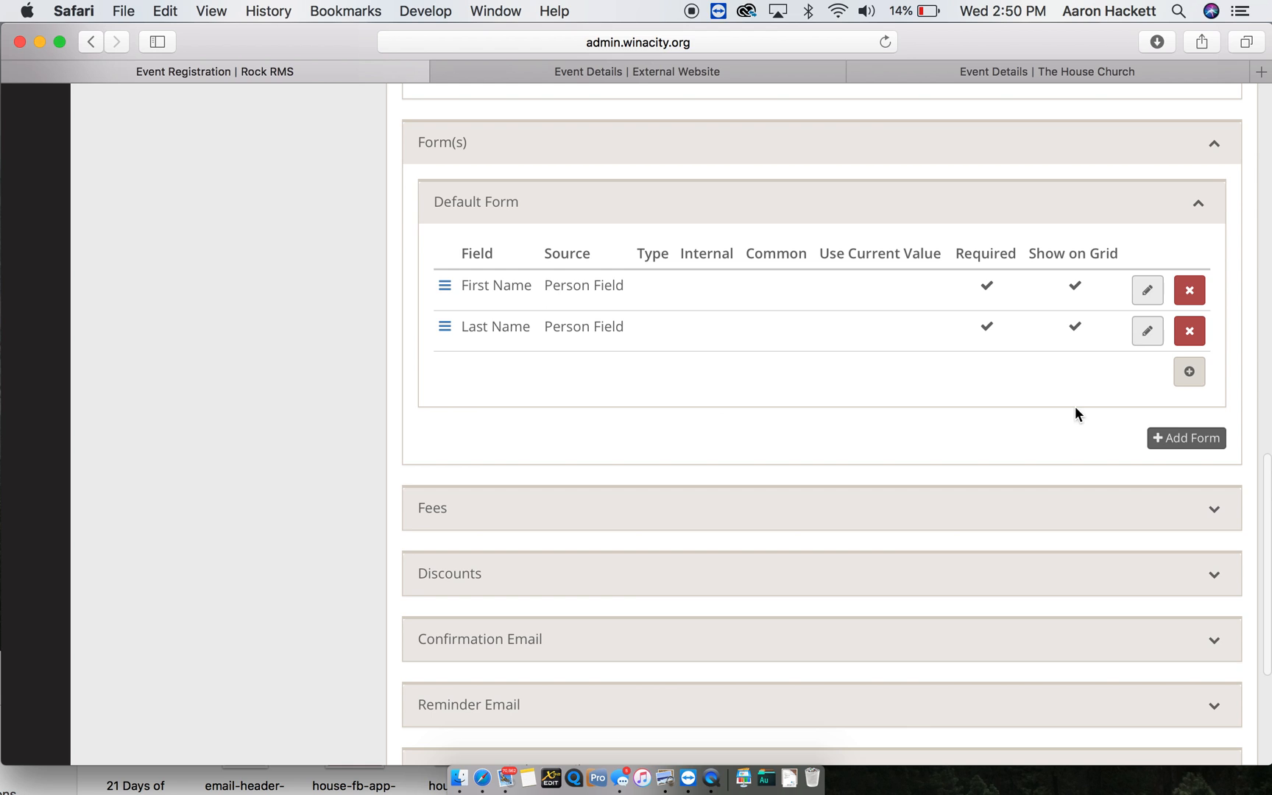
- Add a Default Form field sourced from the Email person field
{"action": "left_click", "coordinate": [1180, 439]}
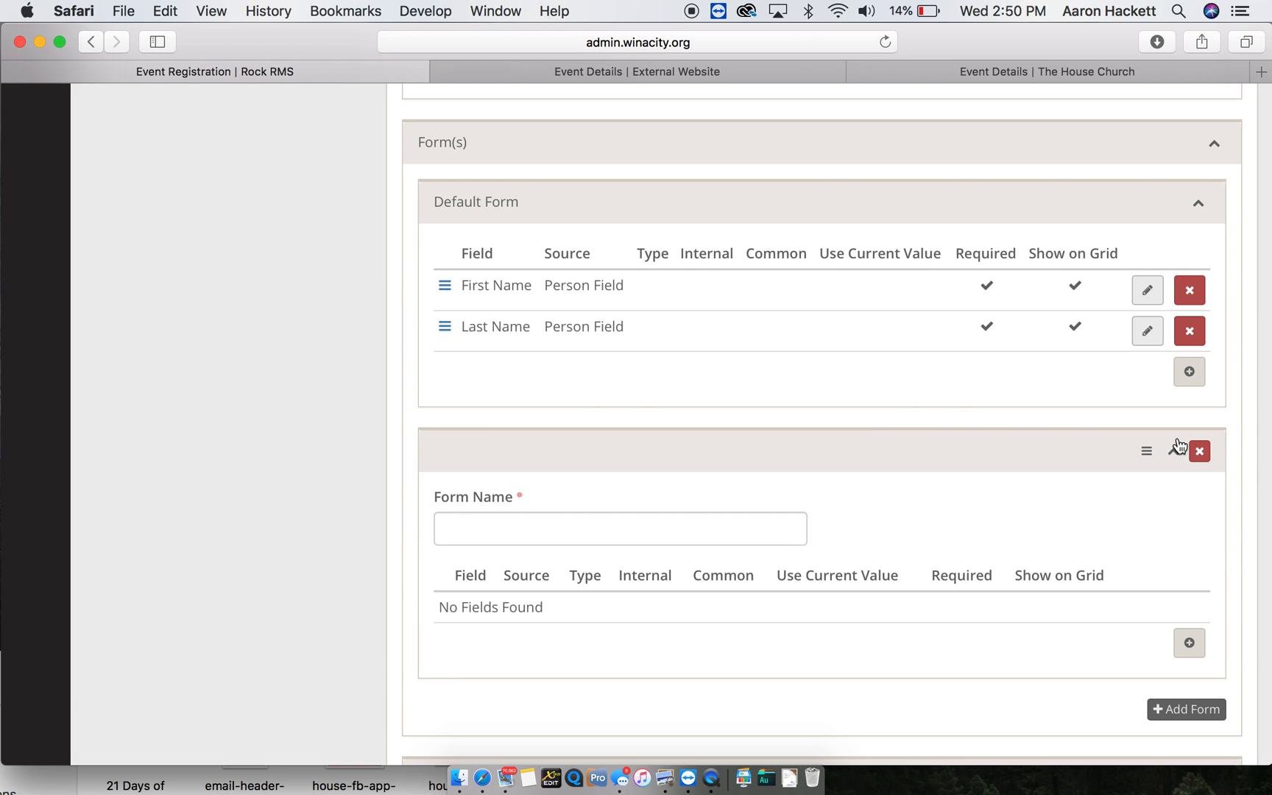
{"action": "left_click", "coordinate": [1199, 452]}
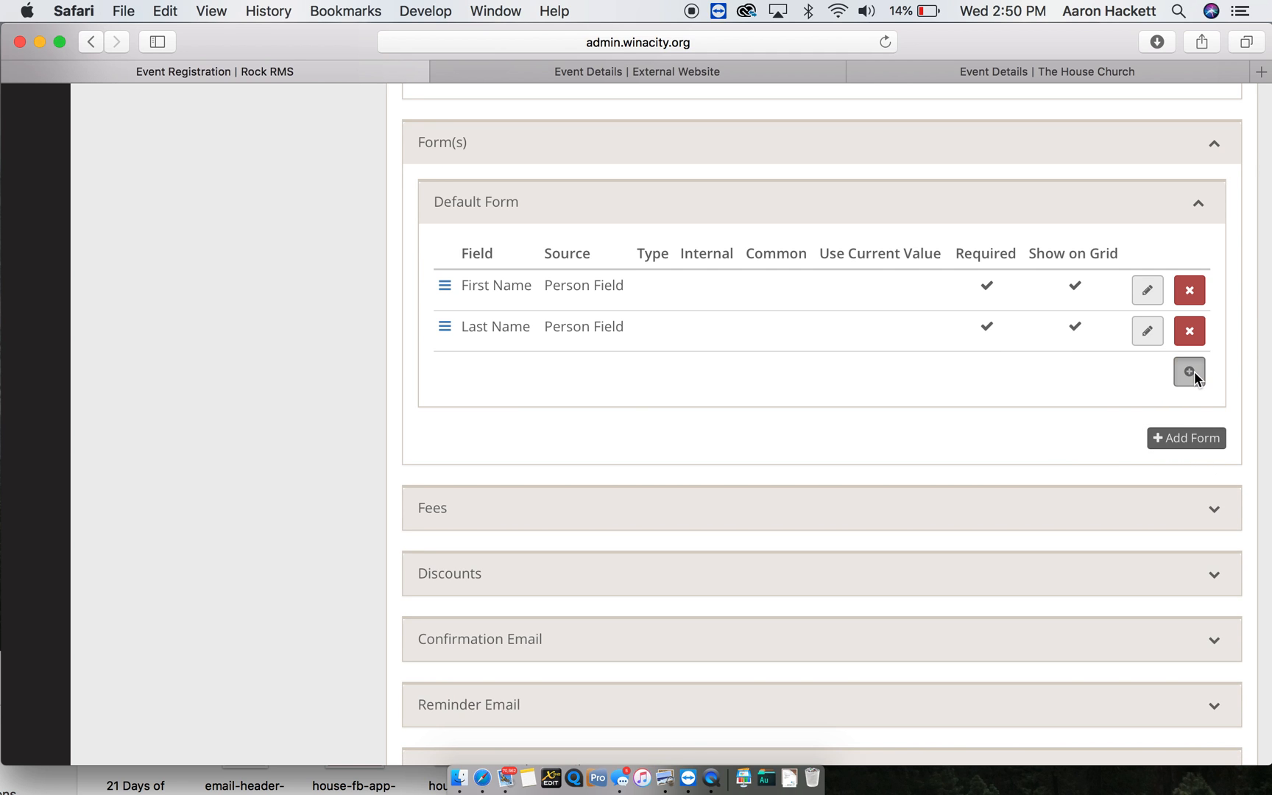
{"action": "left_click", "coordinate": [1189, 372]}
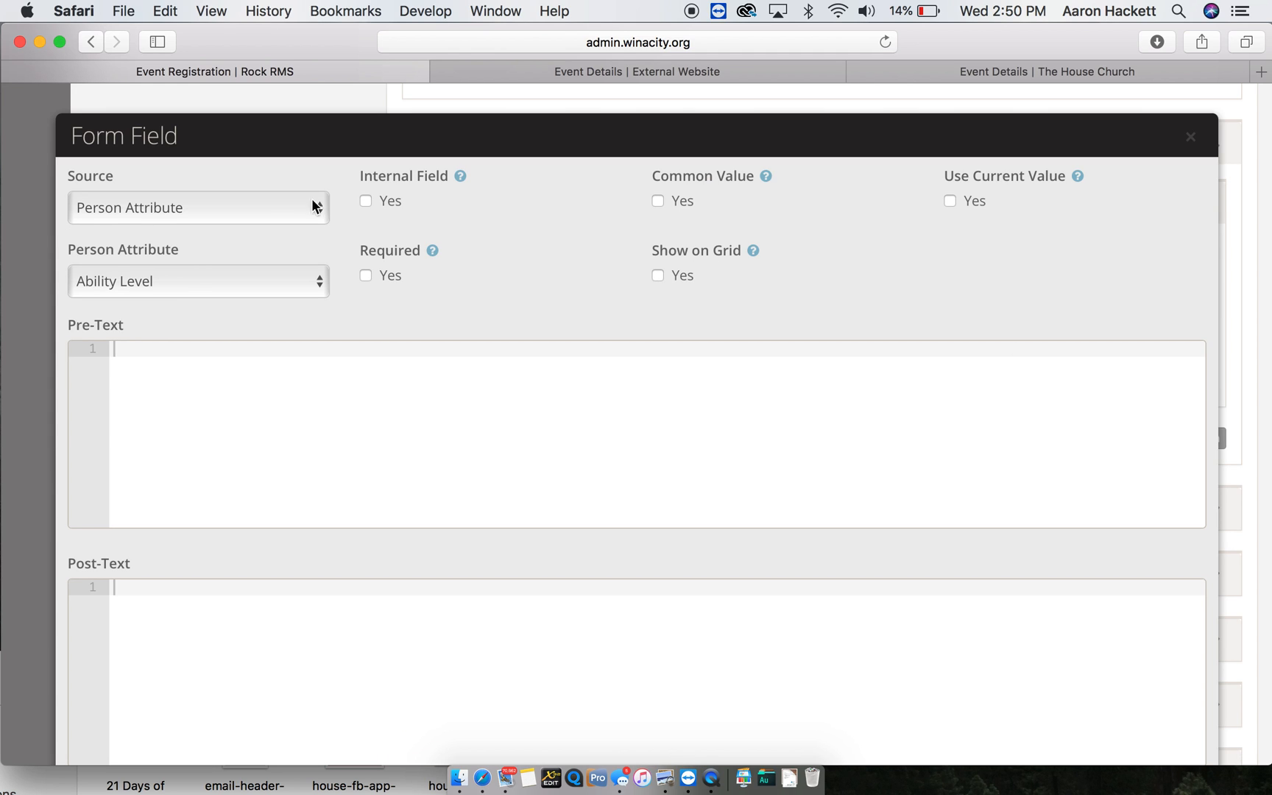
{"action": "left_click", "coordinate": [212, 206]}
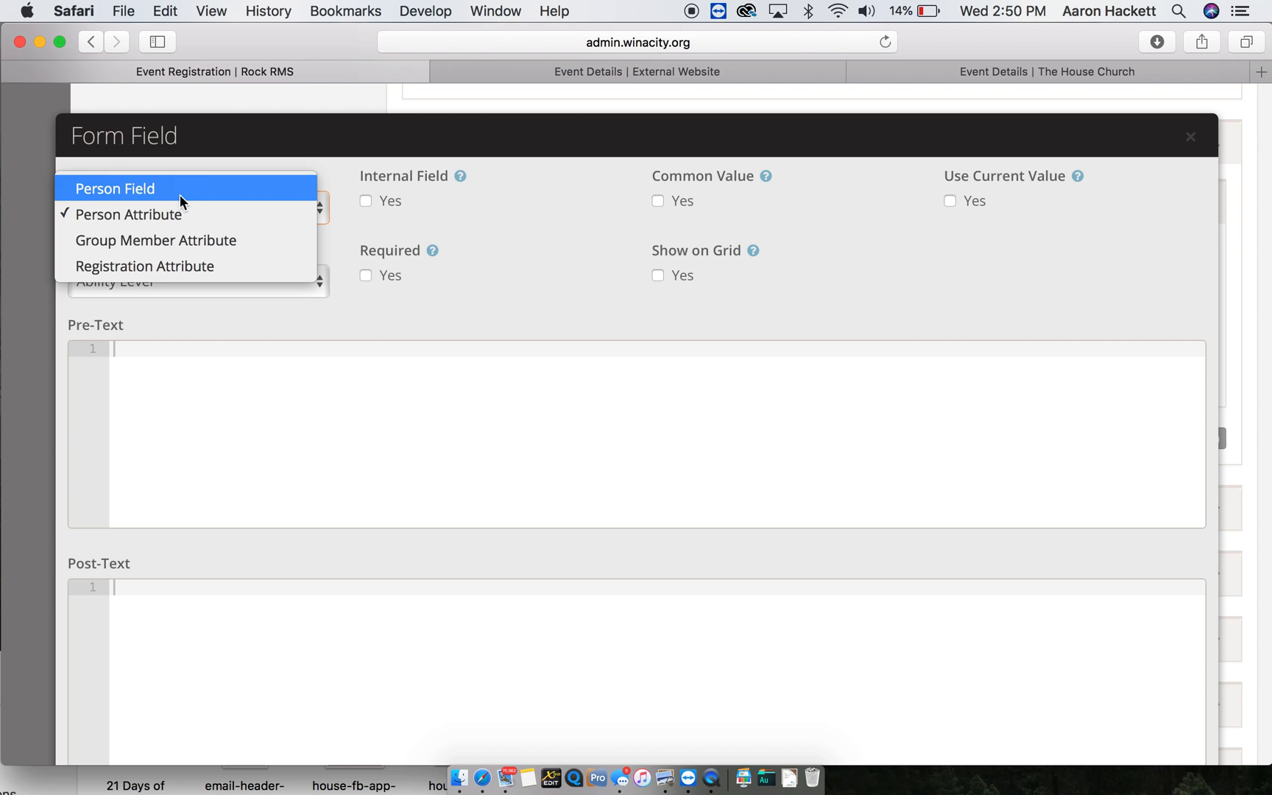
{"action": "left_click", "coordinate": [159, 188]}
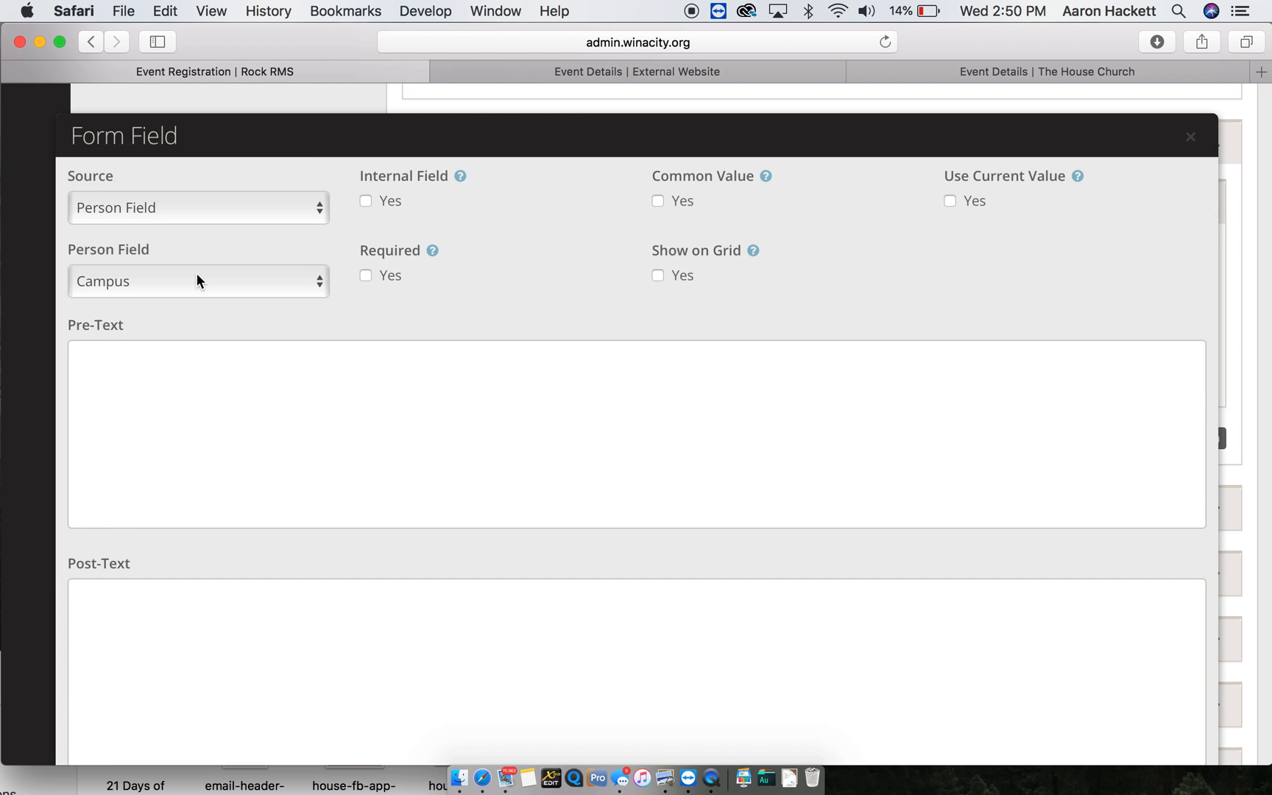
{"action": "left_click", "coordinate": [197, 280]}
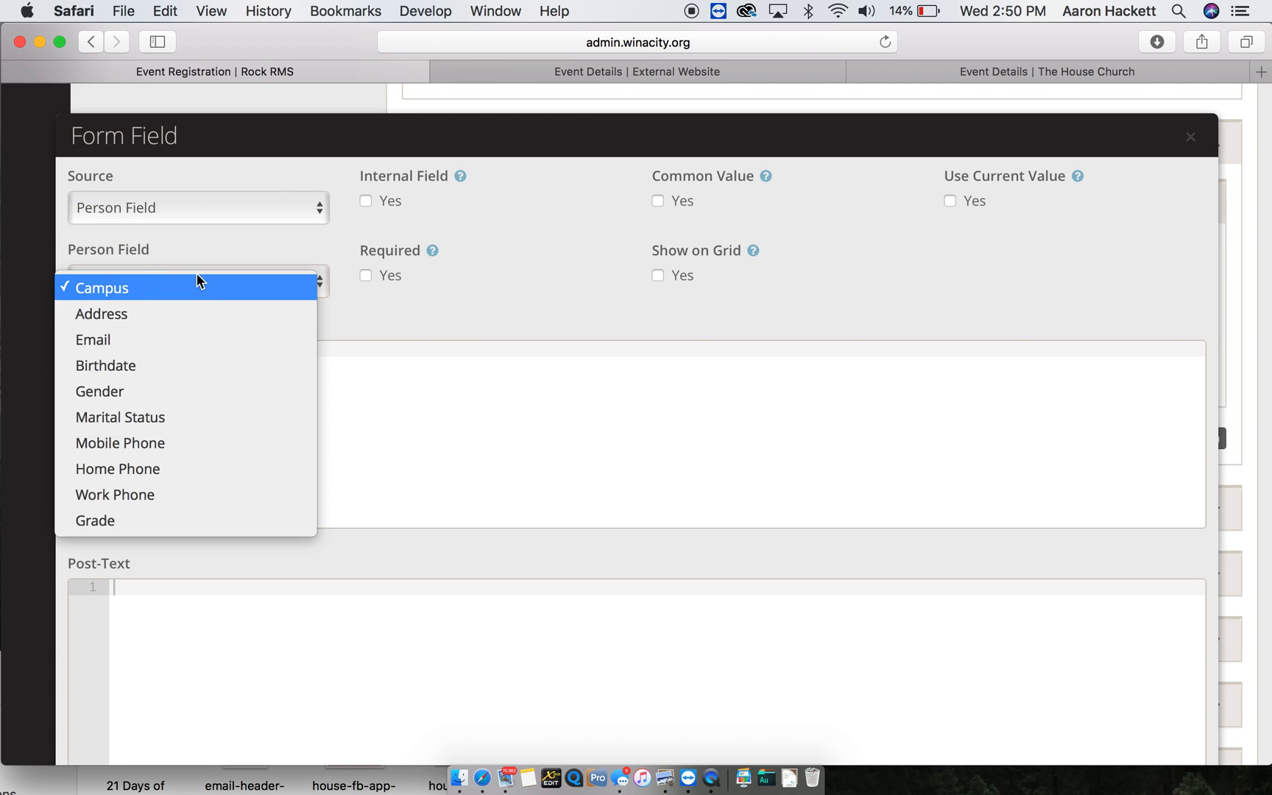
{"action": "left_click", "coordinate": [185, 339]}
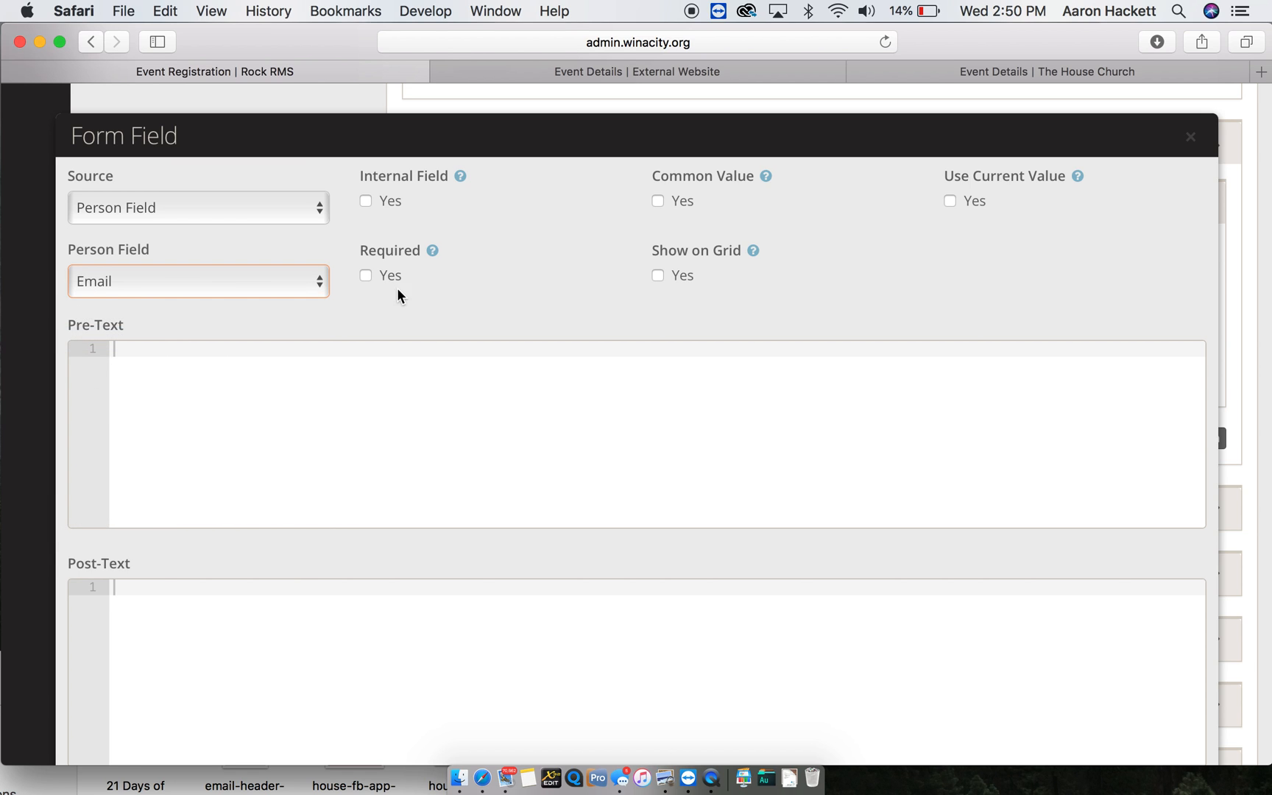
- Make the Email field required, prefilled with the current value, and save it
{"action": "left_click", "coordinate": [365, 276]}
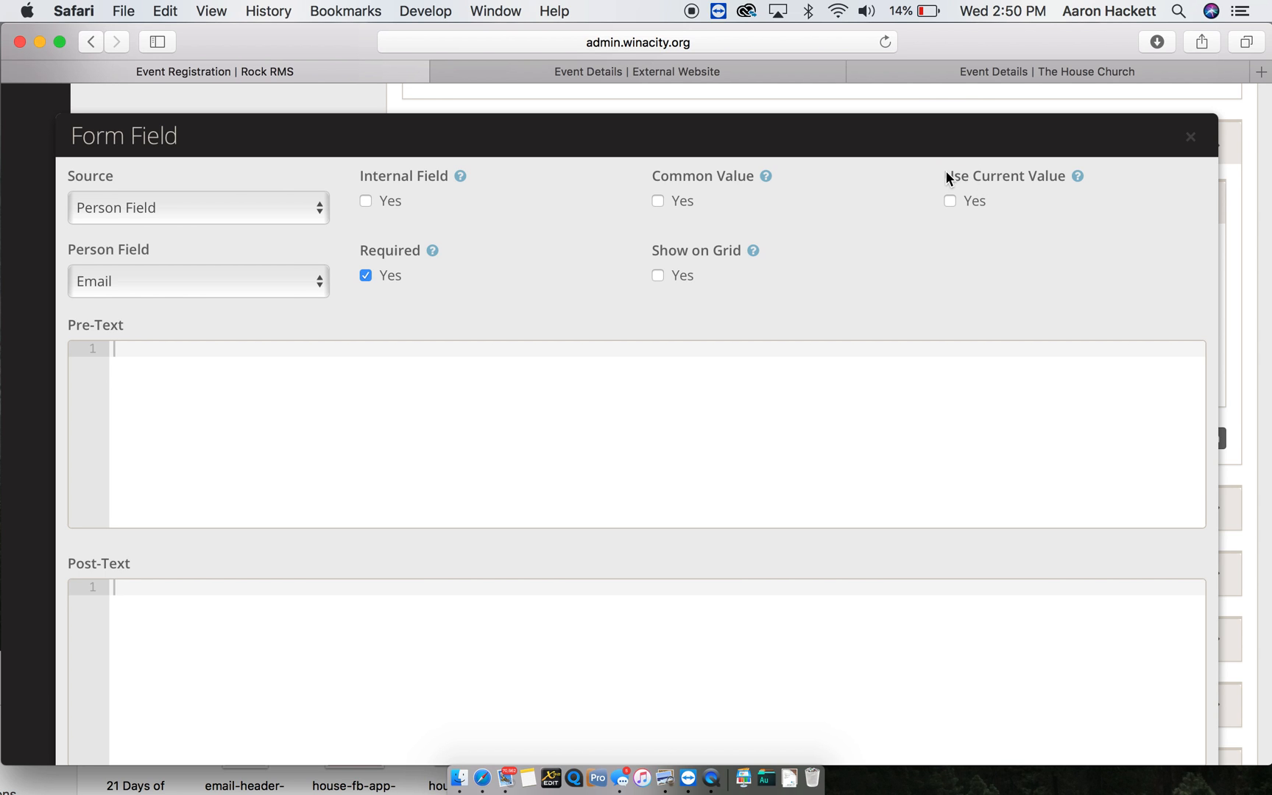
{"action": "left_click", "coordinate": [951, 201]}
{"action": "scroll", "coordinate": [1070, 266], "scroll_direction": "down", "scroll_amount": 2}
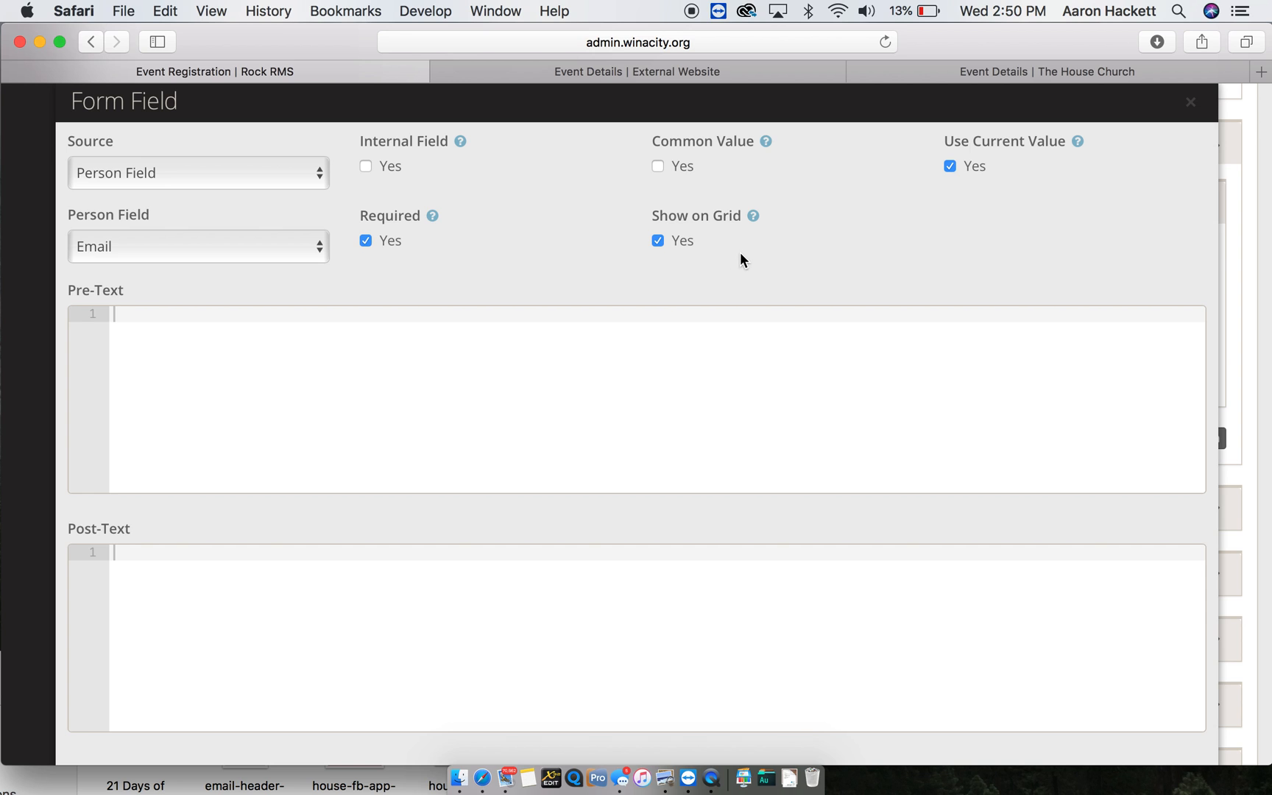
{"action": "scroll", "coordinate": [739, 252], "scroll_direction": "down", "scroll_amount": 4}
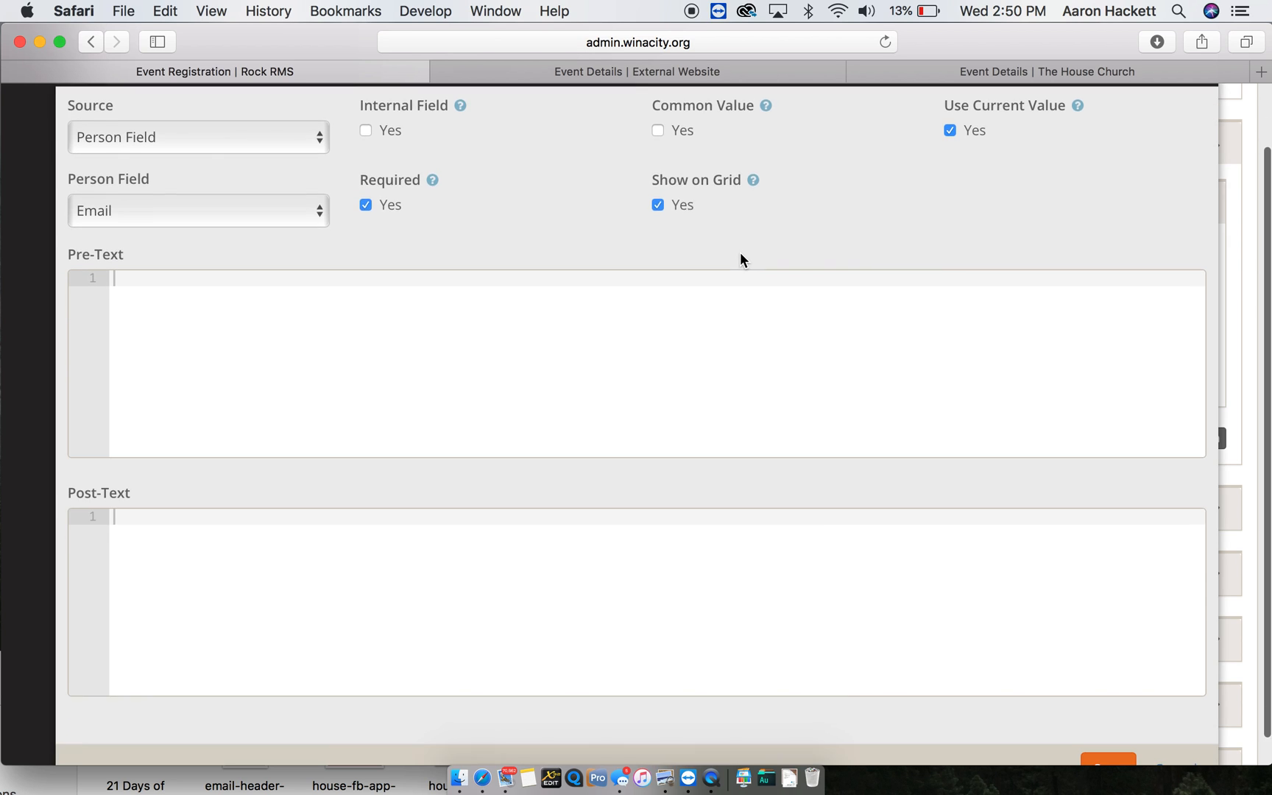
{"action": "left_click", "coordinate": [1102, 742]}
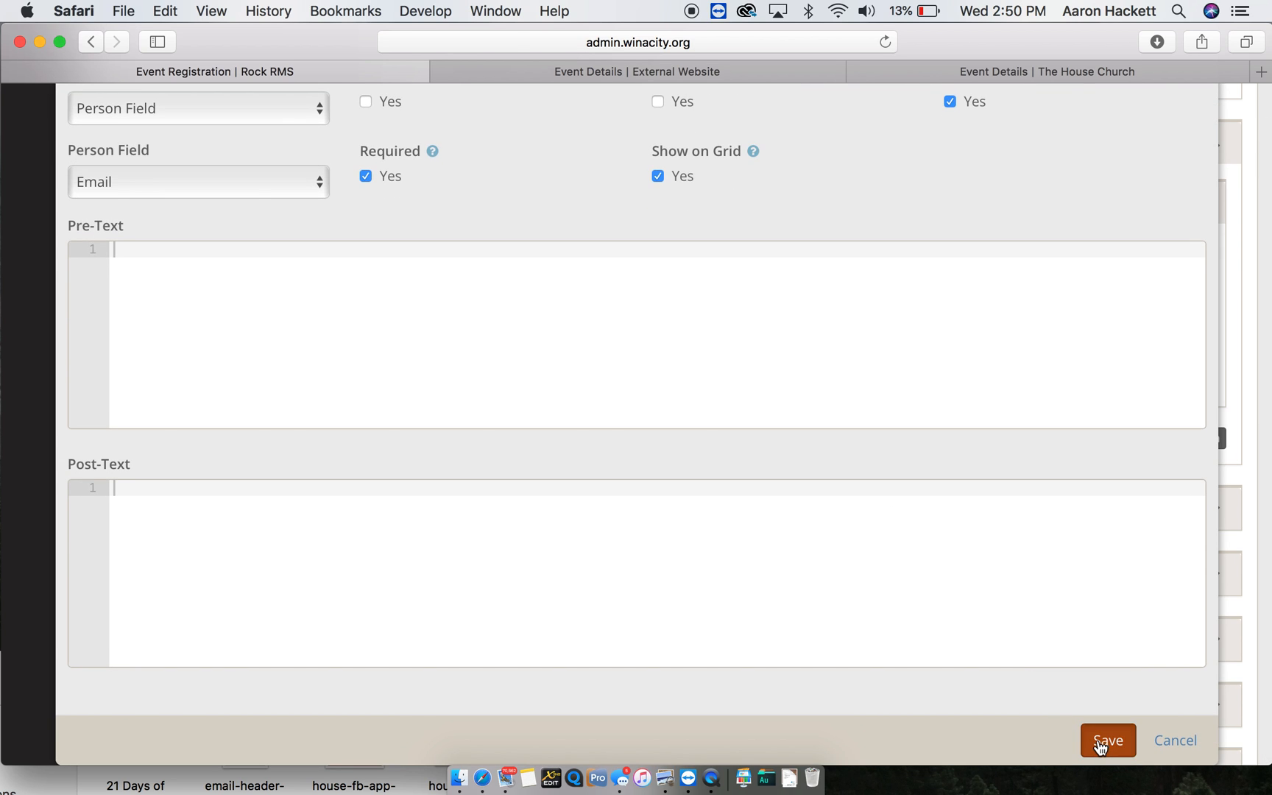
{"action": "scroll", "coordinate": [330, 611], "scroll_direction": "down", "scroll_amount": 5}
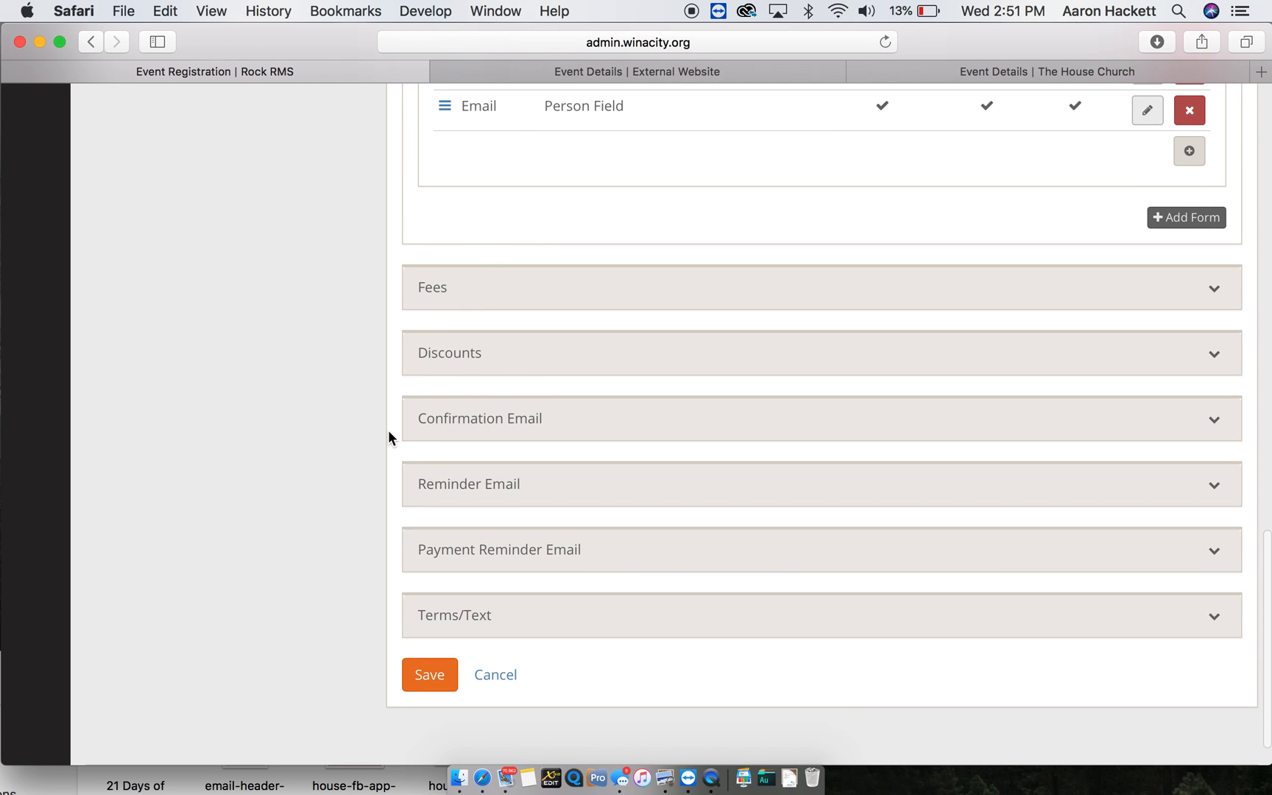
{"action": "scroll", "coordinate": [408, 442], "scroll_direction": "down", "scroll_amount": 2}
{"action": "left_click", "coordinate": [441, 369]}
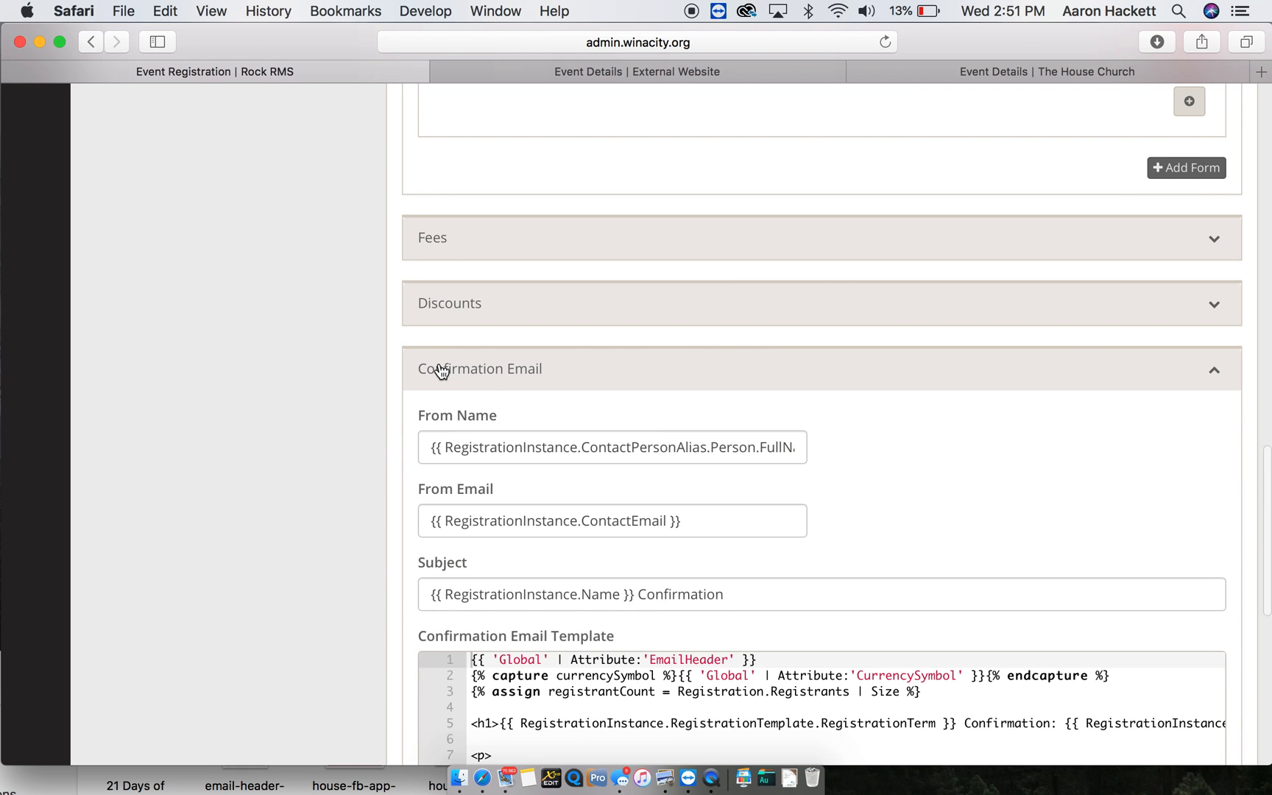
{"action": "left_click", "coordinate": [441, 369]}
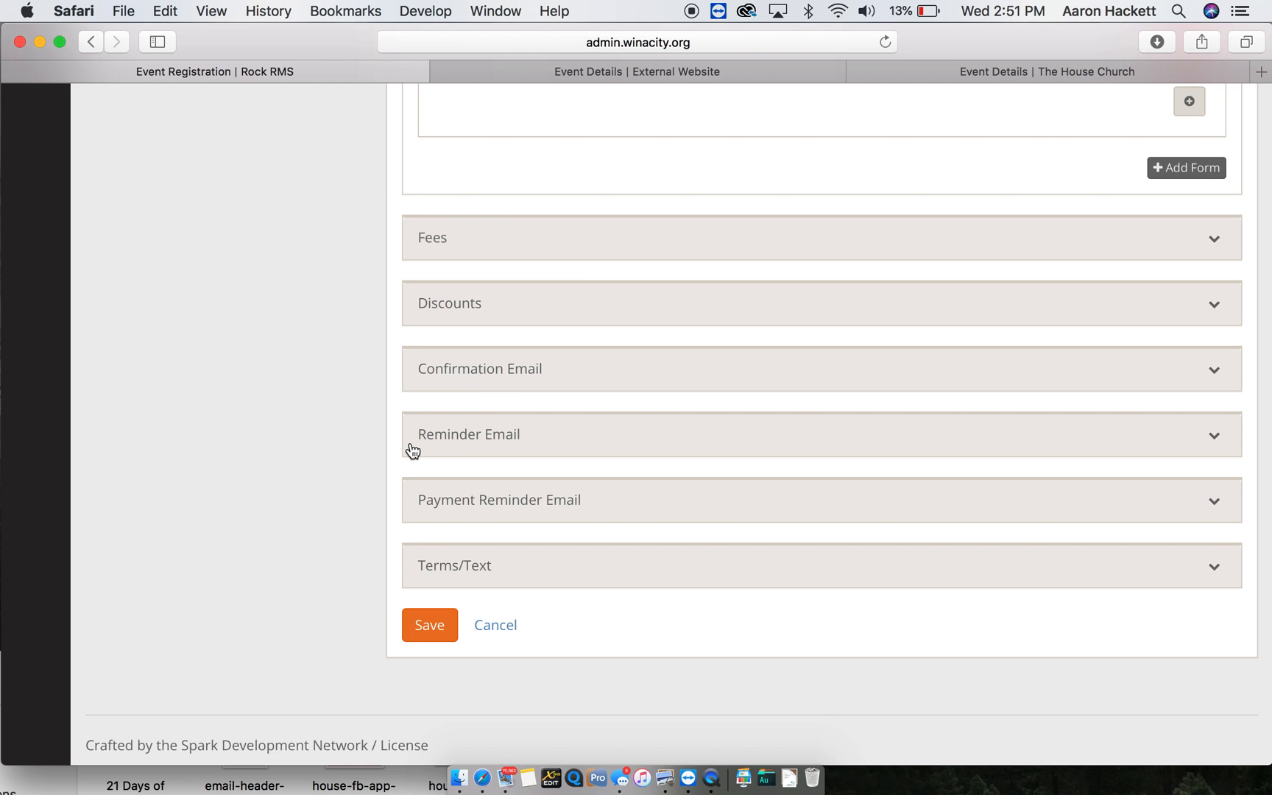
{"action": "left_click", "coordinate": [476, 437]}
{"action": "scroll", "coordinate": [476, 437], "scroll_direction": "down", "scroll_amount": 4}
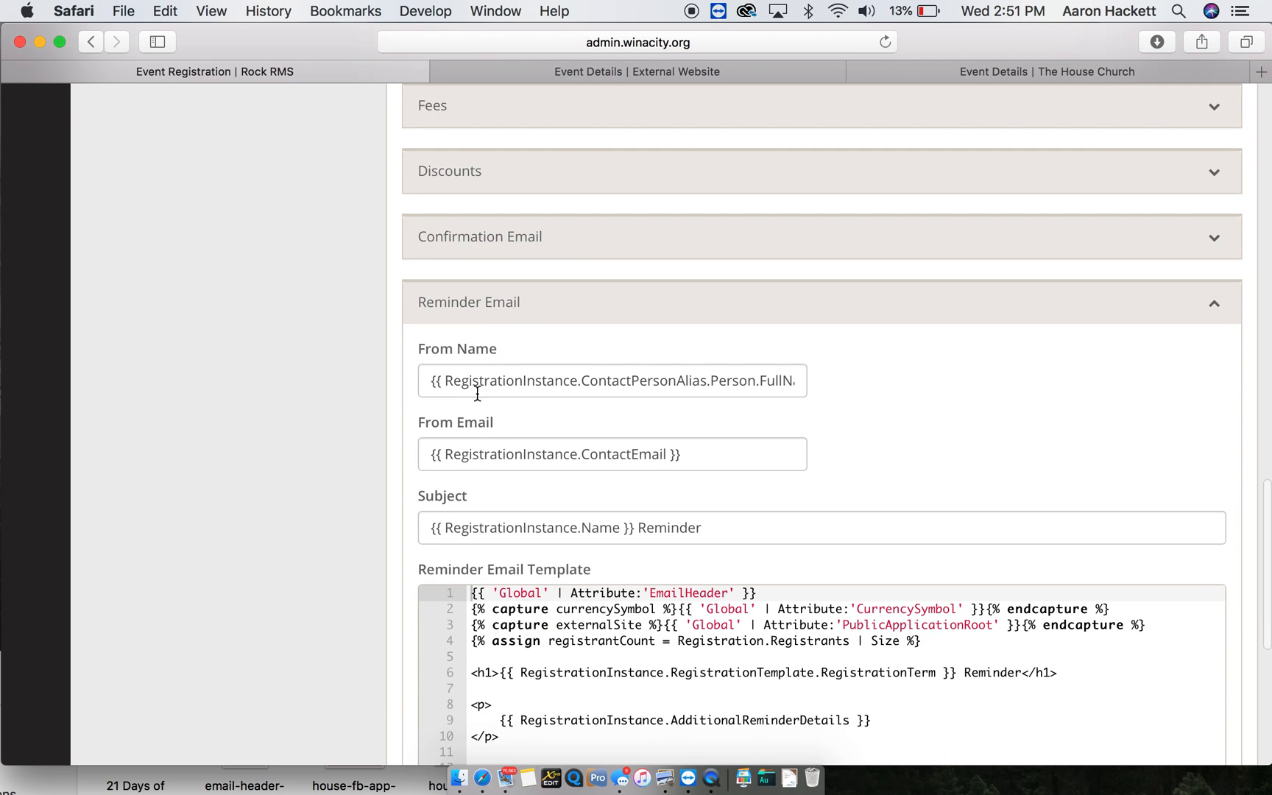
{"action": "left_click", "coordinate": [477, 324]}
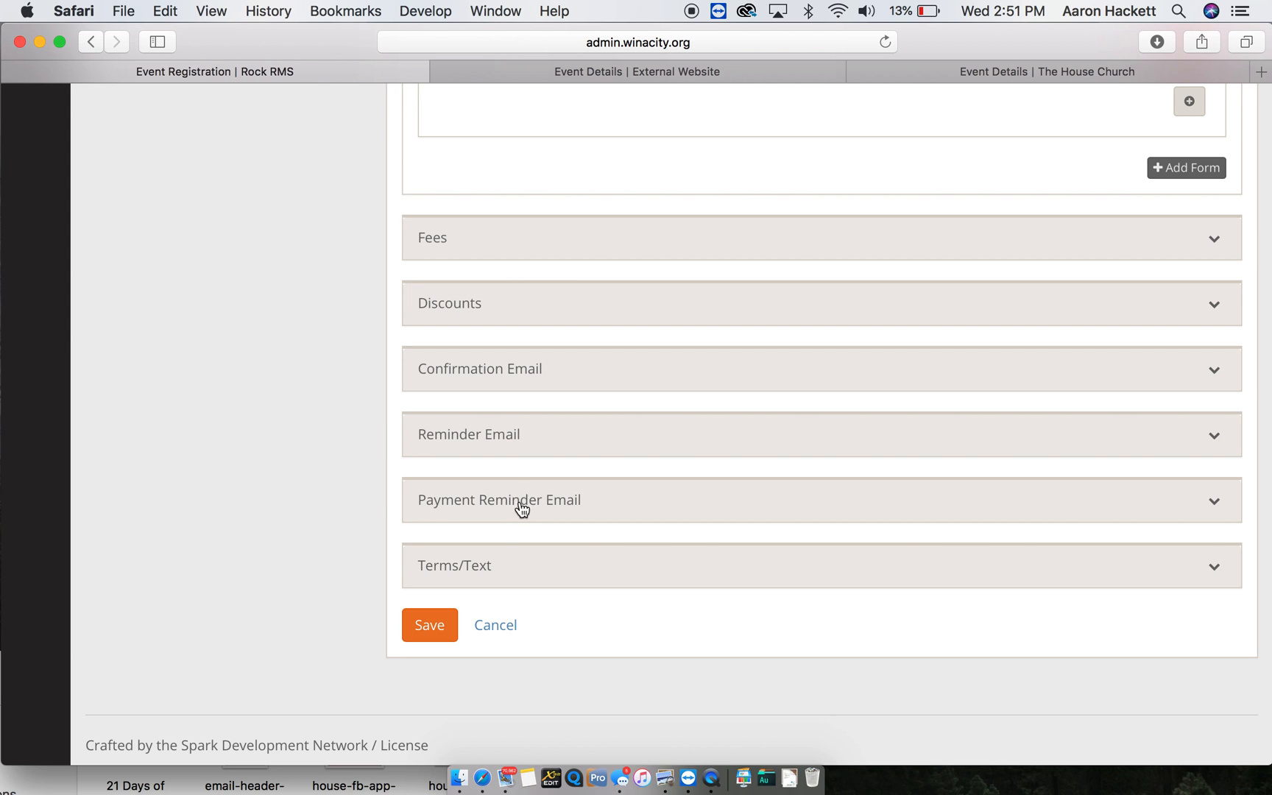
- Save the Car Show registration template and glance at the public Car Show event page
{"action": "left_click", "coordinate": [422, 624]}
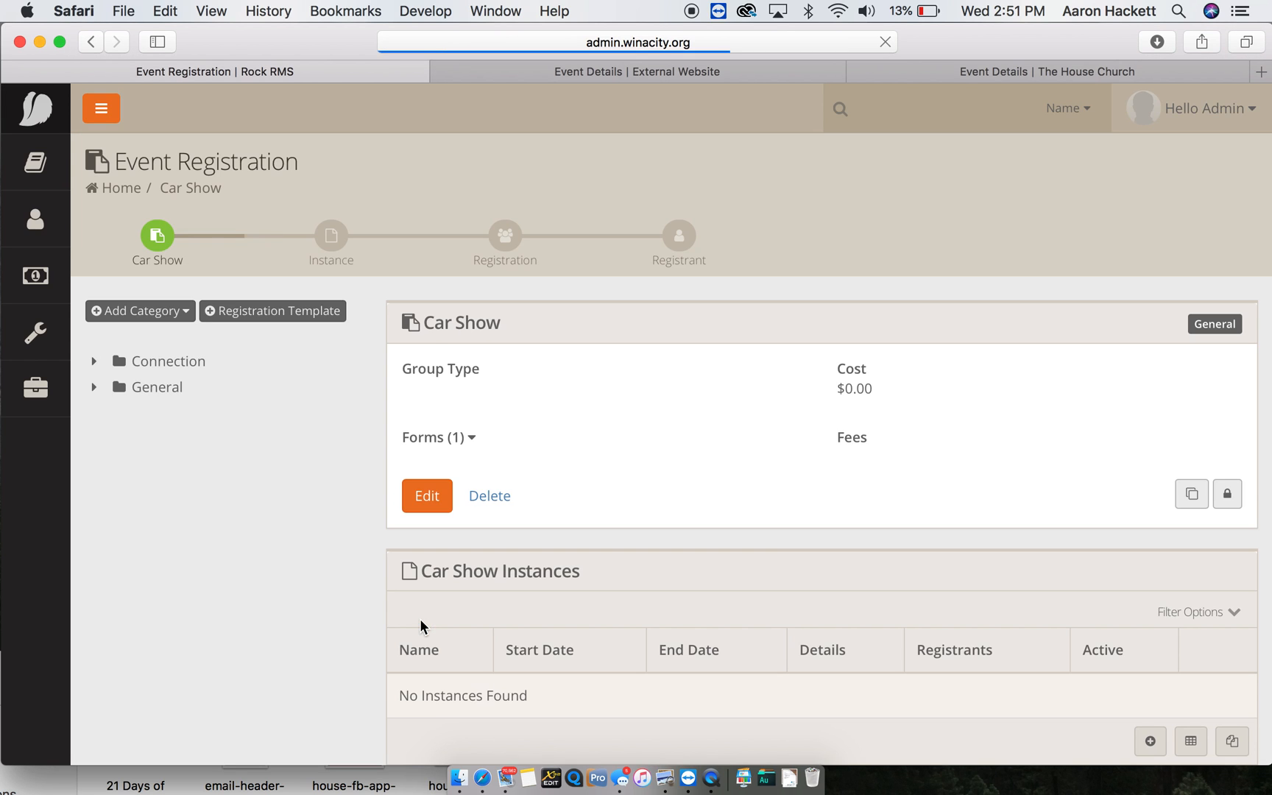
{"action": "scroll", "coordinate": [514, 446], "scroll_direction": "down", "scroll_amount": 3}
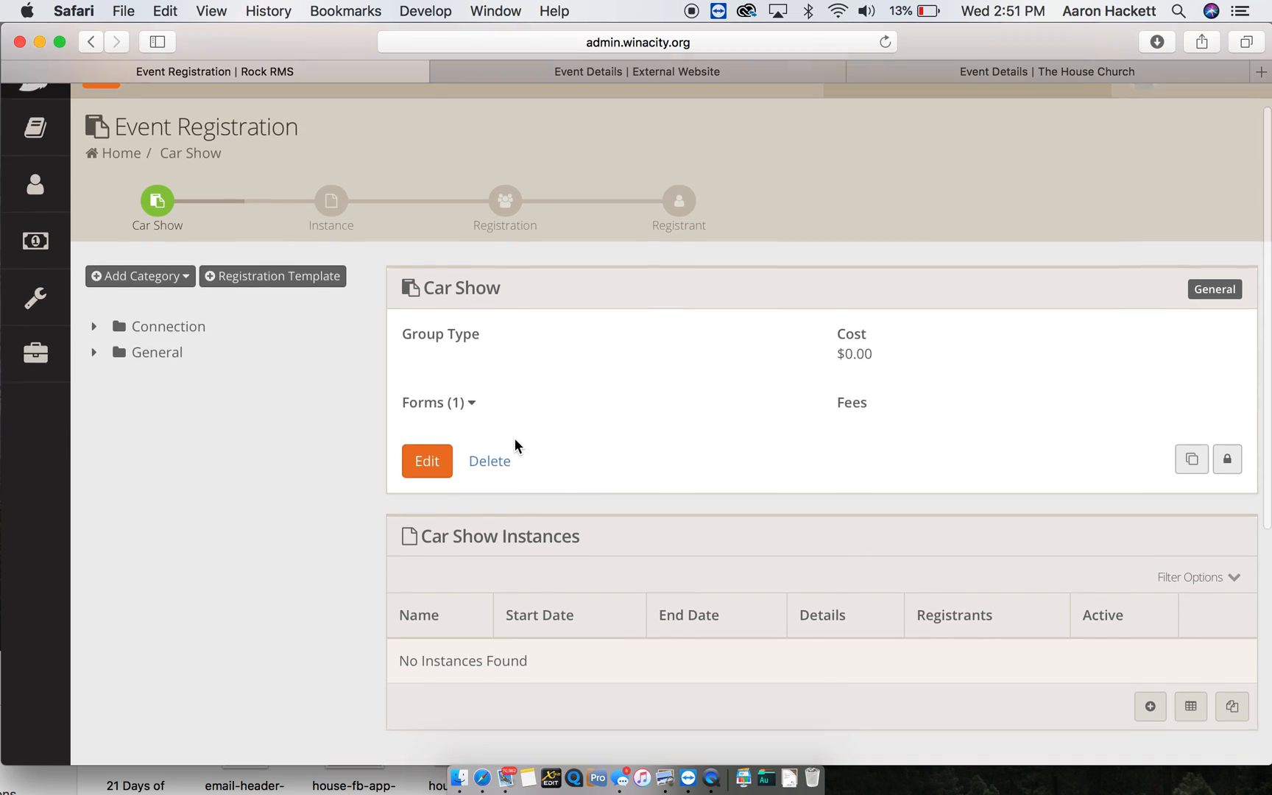
{"action": "left_click", "coordinate": [593, 73]}
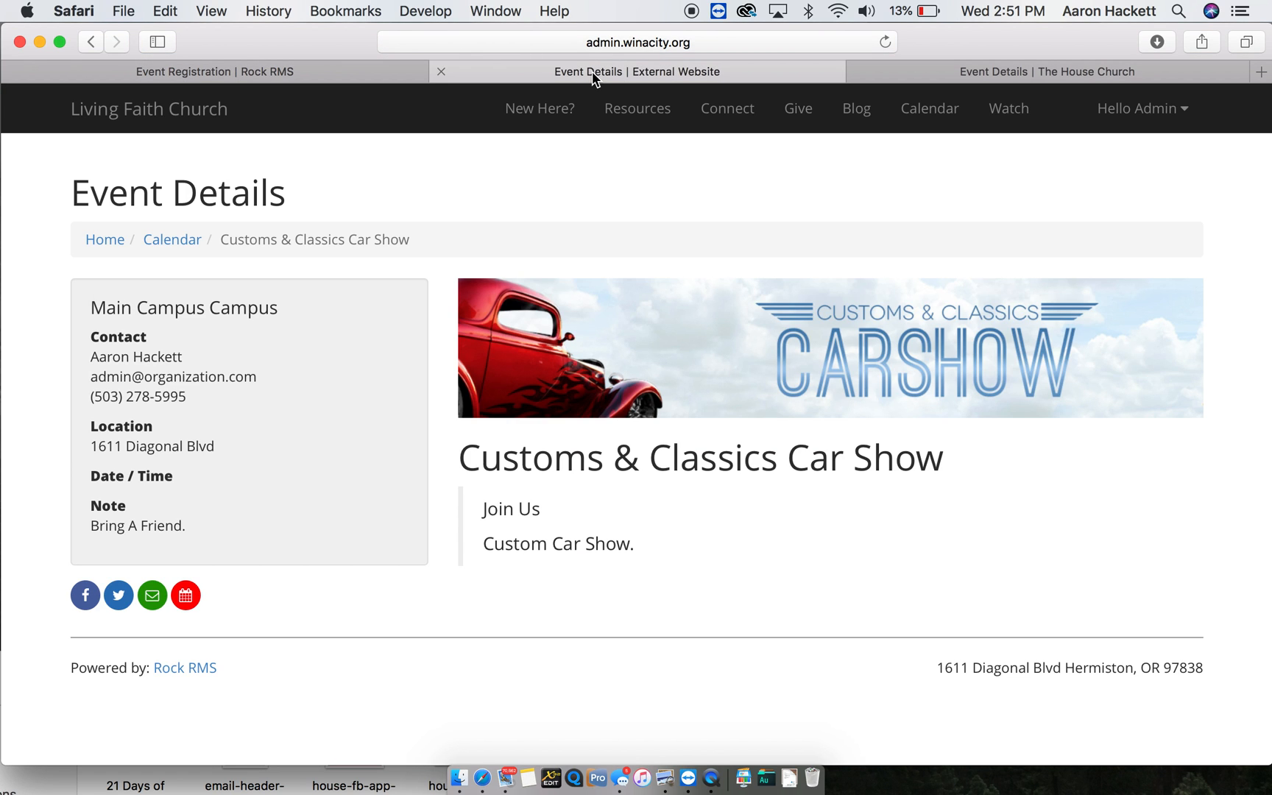
{"action": "left_click", "coordinate": [360, 70]}
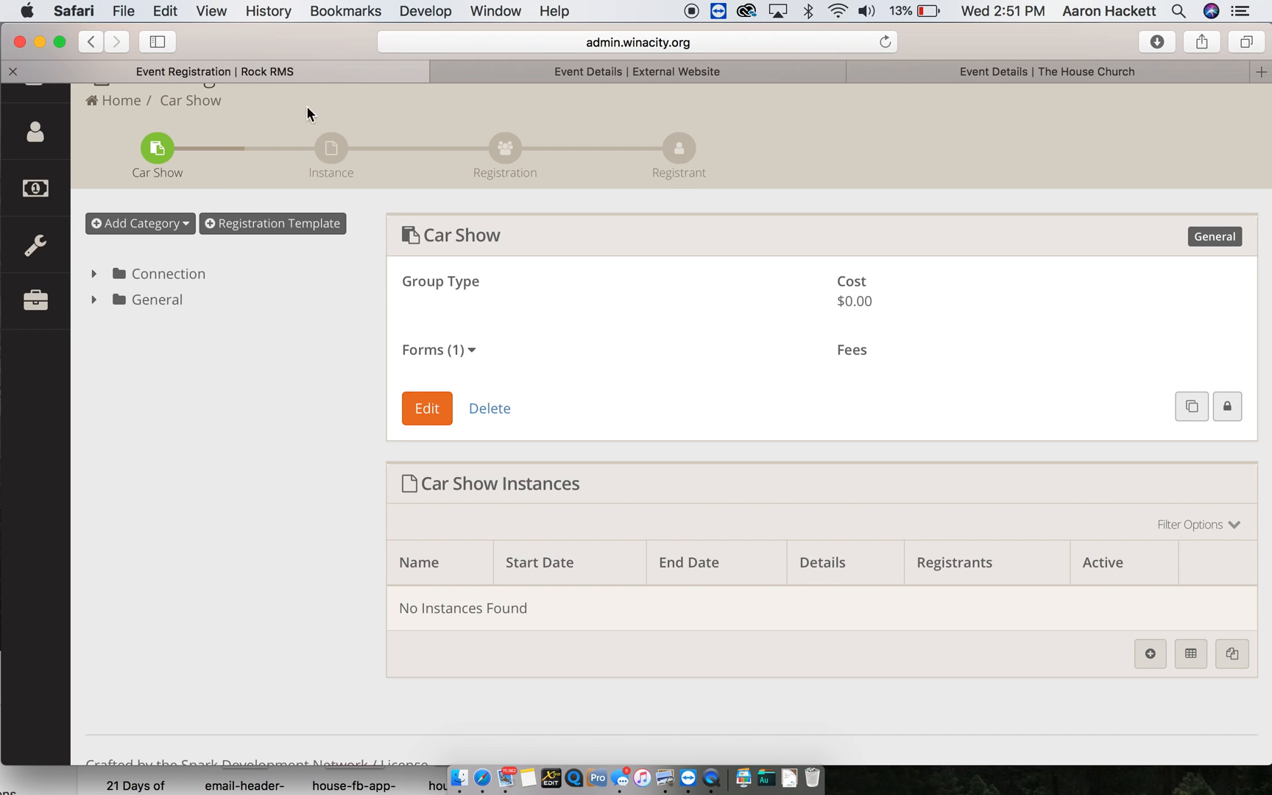
- Open the Calendars list from the Tools menu
{"action": "mouse_move", "coordinate": [18, 263]}
{"action": "mouse_move", "coordinate": [35, 300]}
{"action": "left_click", "coordinate": [123, 517]}
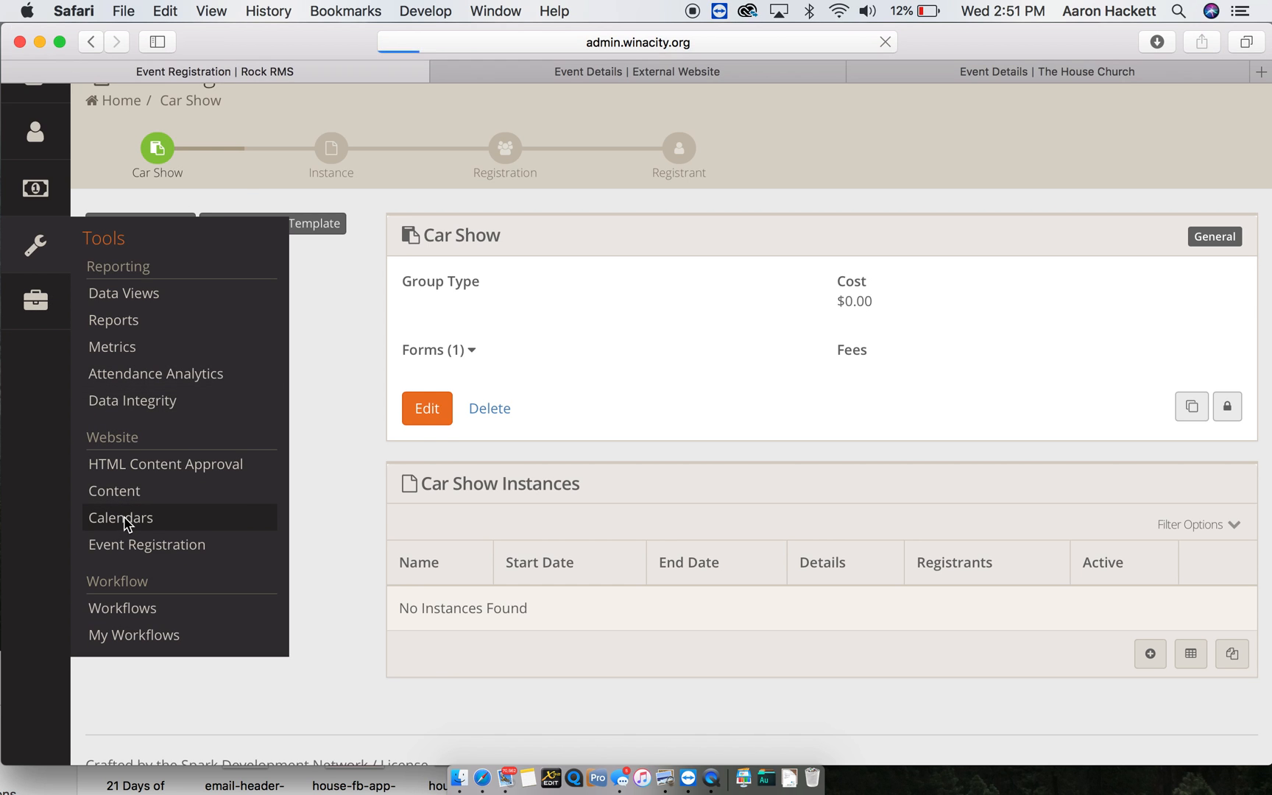
- Open the Public calendar's Customs & Classics Car Show and edit its Main Campus occurrence
{"action": "left_click", "coordinate": [448, 466]}
{"action": "scroll", "coordinate": [163, 624], "scroll_direction": "down", "scroll_amount": 5}
{"action": "left_click", "coordinate": [198, 396]}
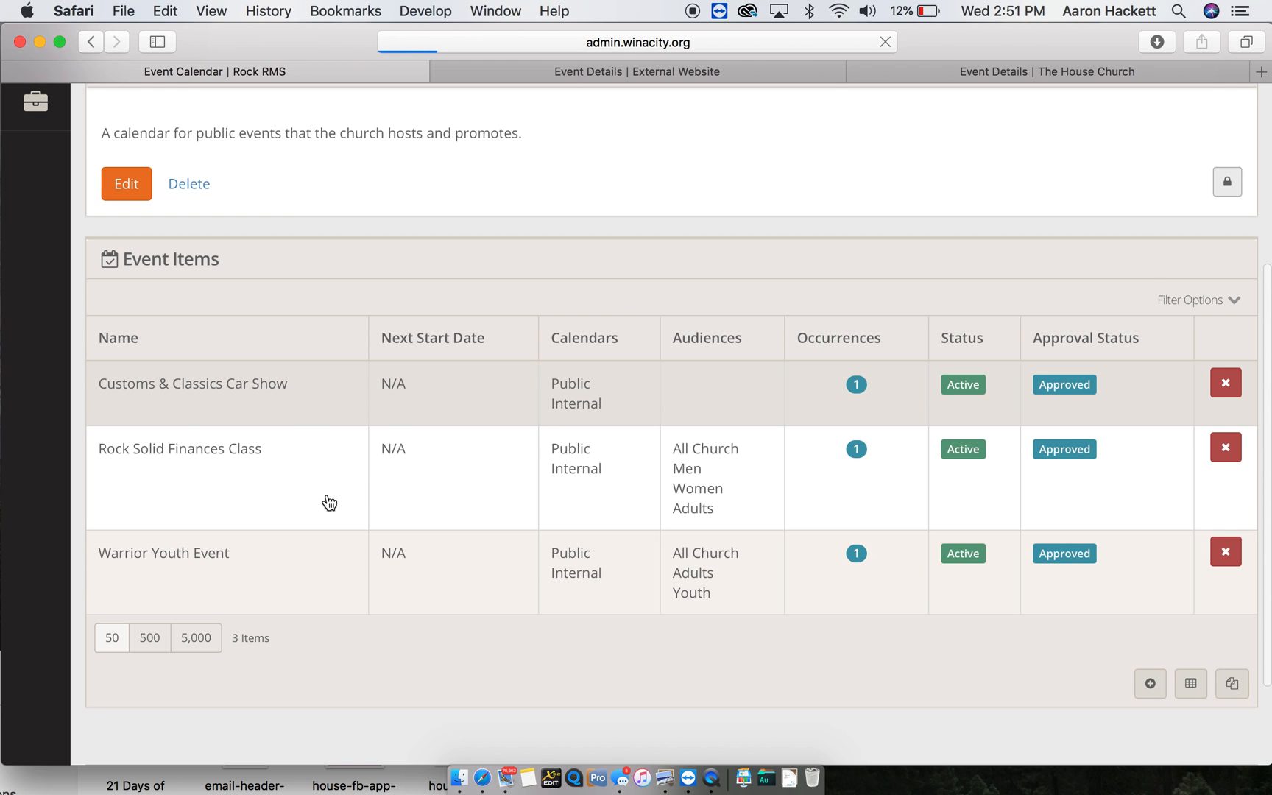
{"action": "scroll", "coordinate": [319, 506], "scroll_direction": "down", "scroll_amount": 4}
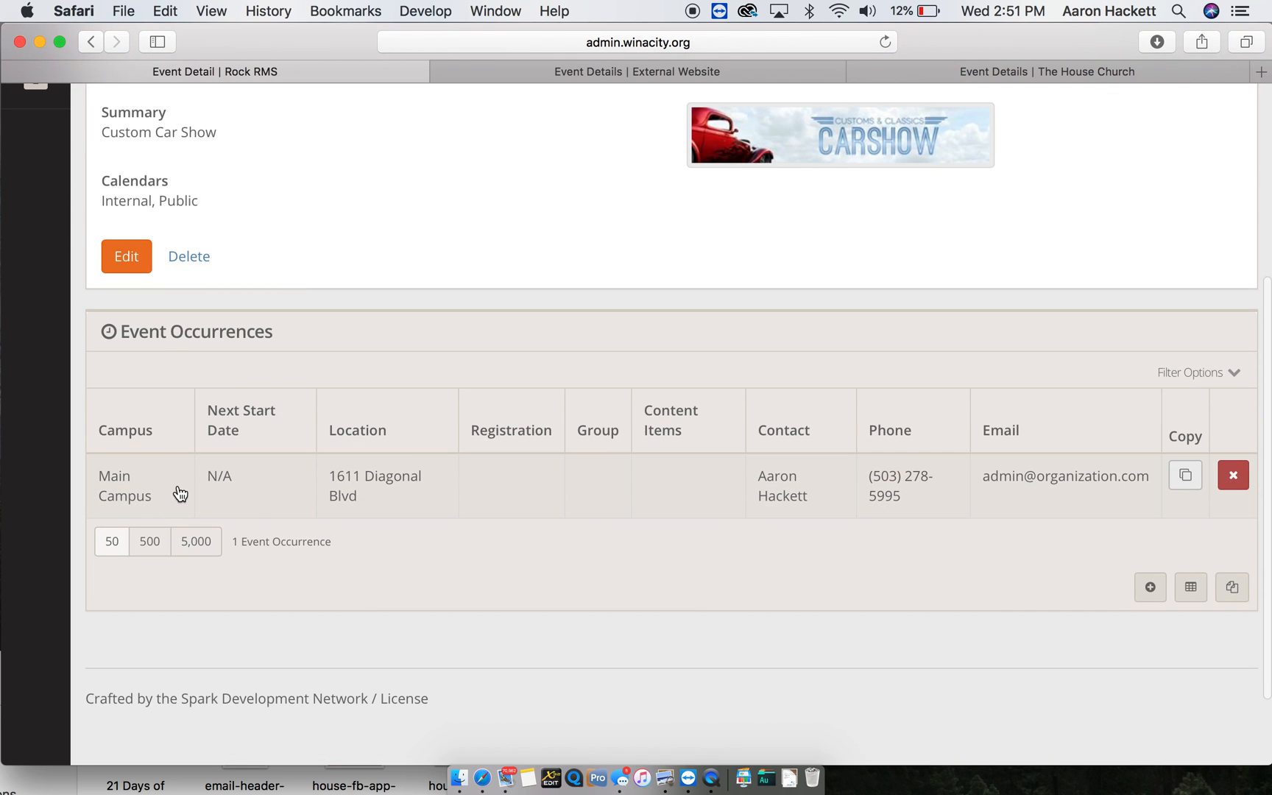
{"action": "scroll", "coordinate": [451, 528], "scroll_direction": "down", "scroll_amount": 5}
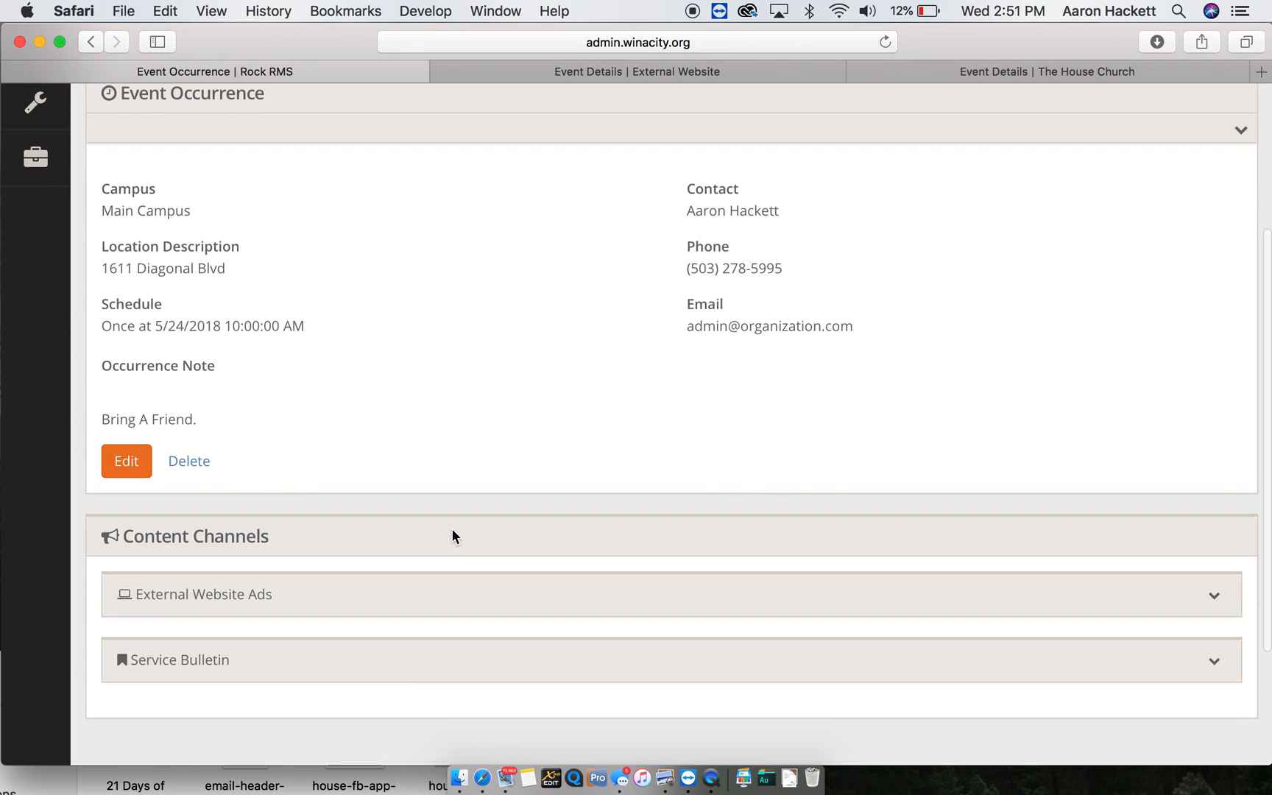
{"action": "scroll", "coordinate": [451, 528], "scroll_direction": "down", "scroll_amount": 1}
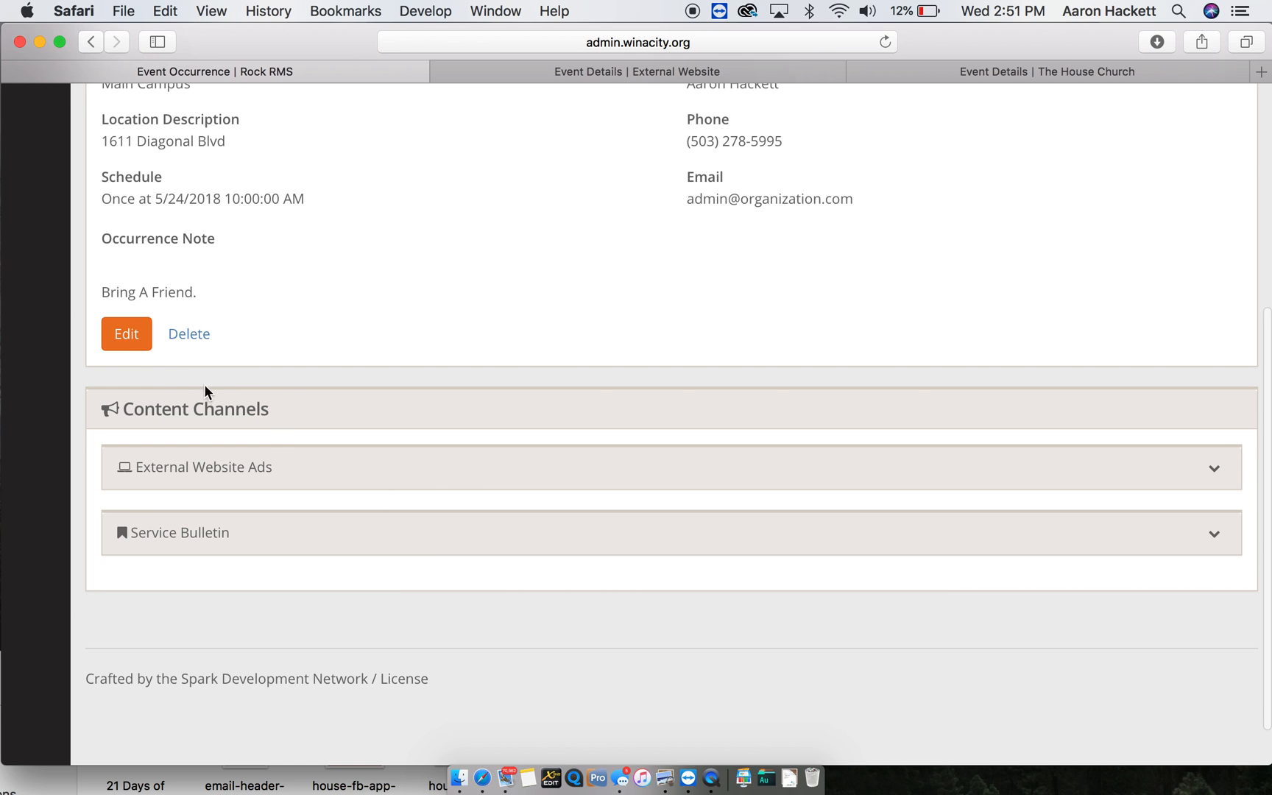
{"action": "left_click", "coordinate": [127, 335]}
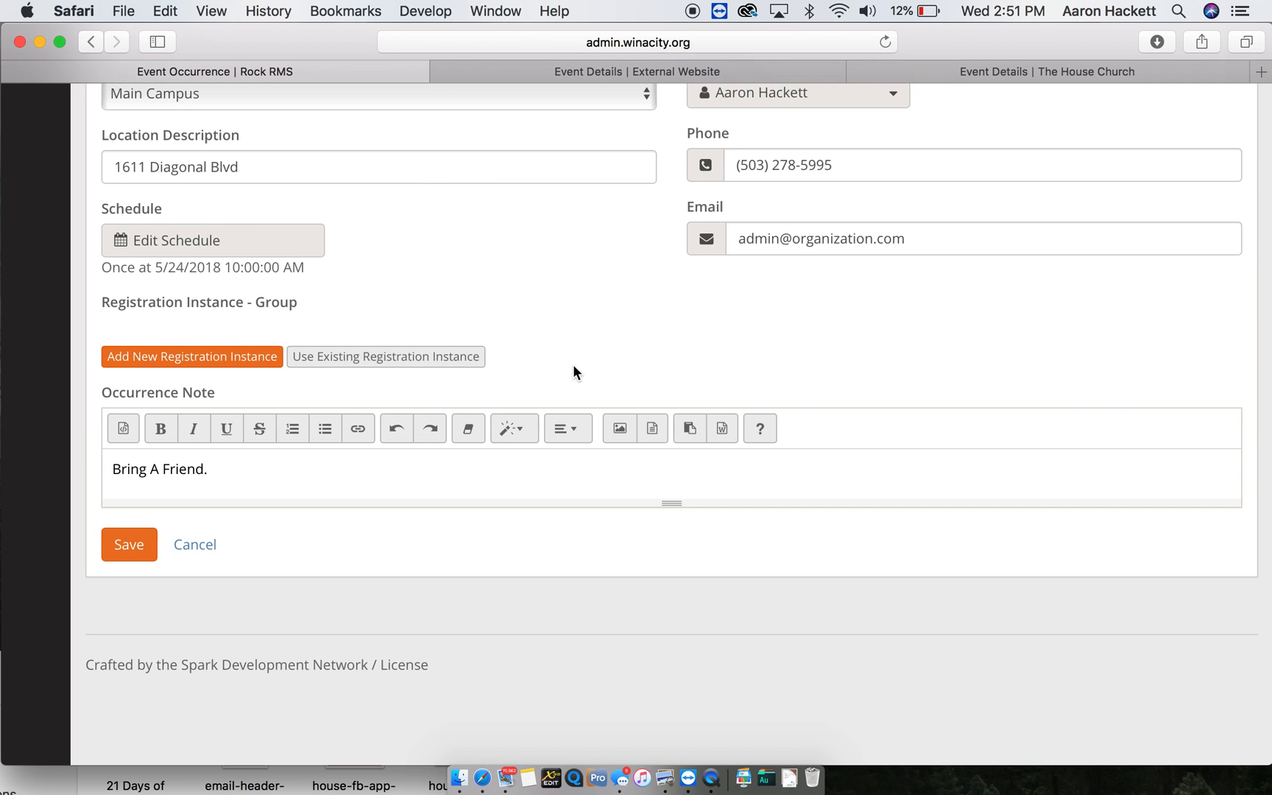
- Add a new registration instance named 'Car Show 2018' using the Car Show template
{"action": "left_click", "coordinate": [217, 367]}
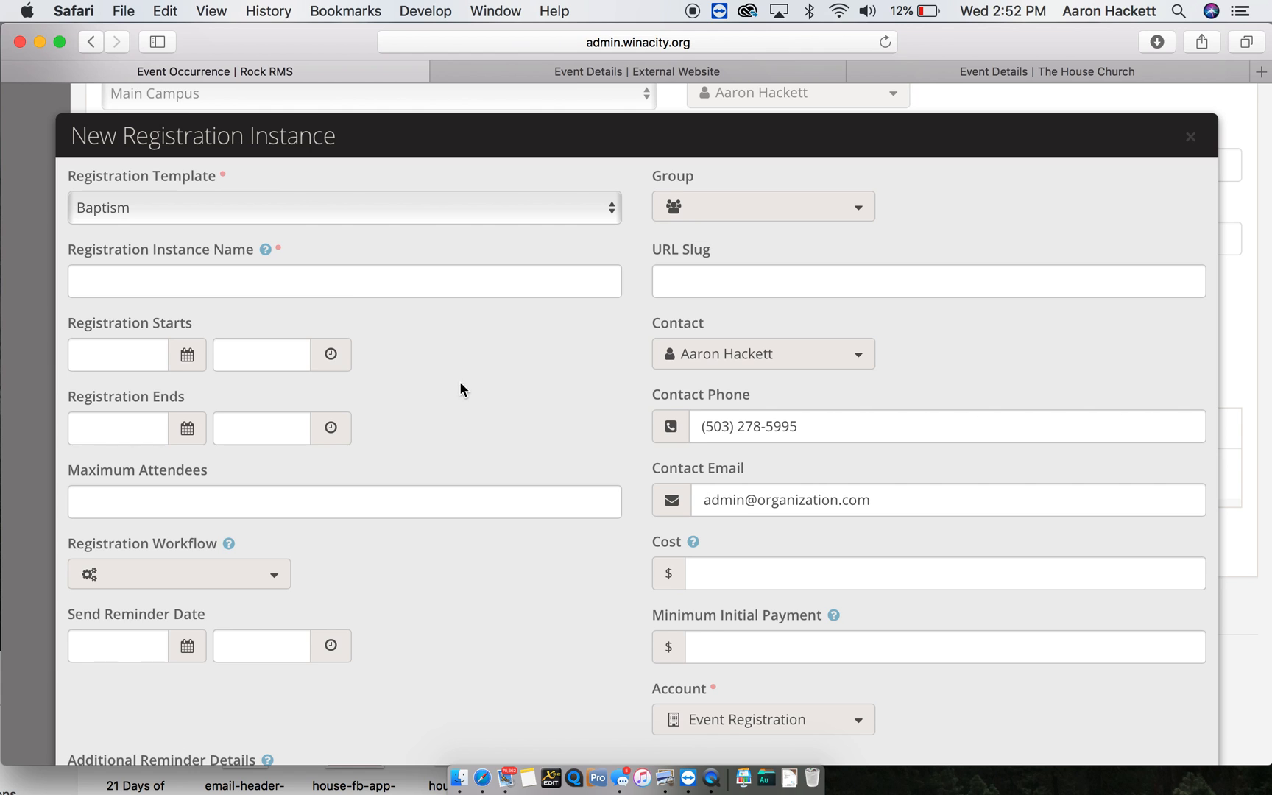
{"action": "left_click", "coordinate": [295, 199]}
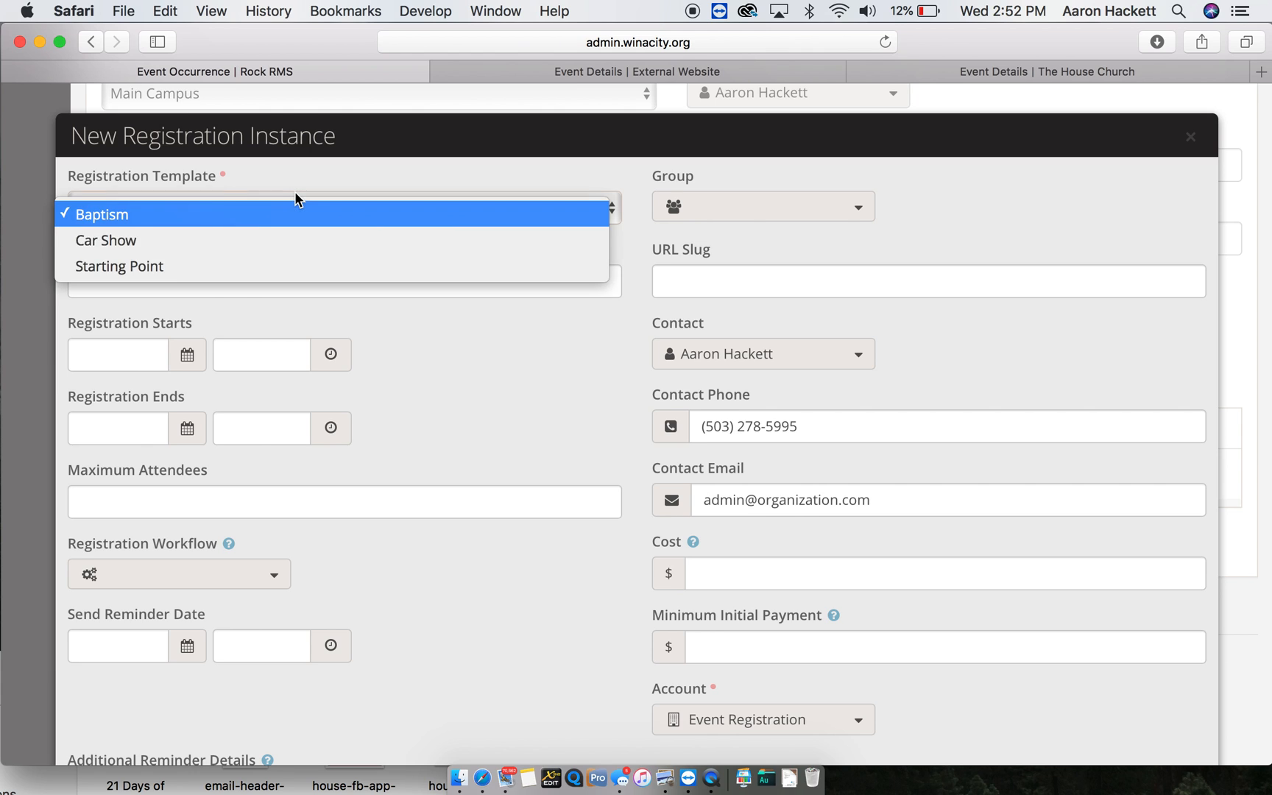
{"action": "left_click", "coordinate": [171, 247]}
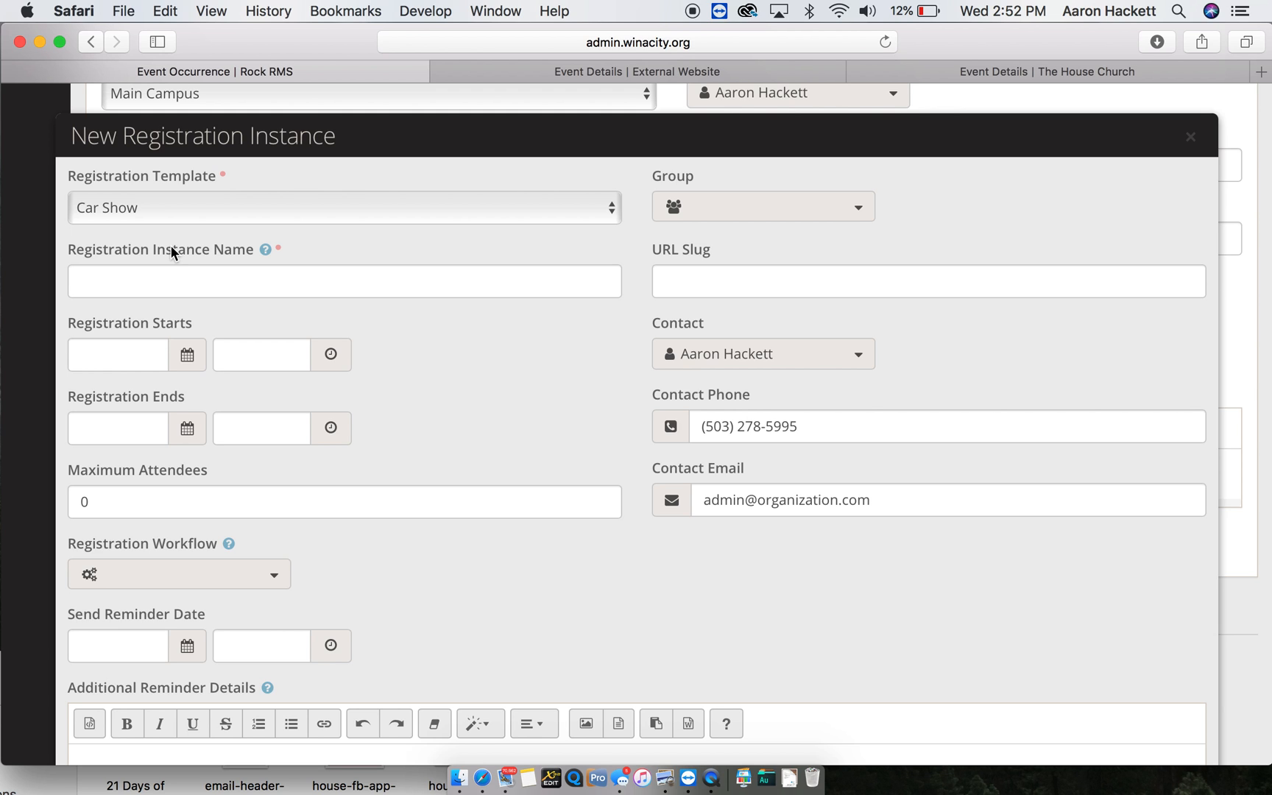
{"action": "left_click", "coordinate": [175, 278]}
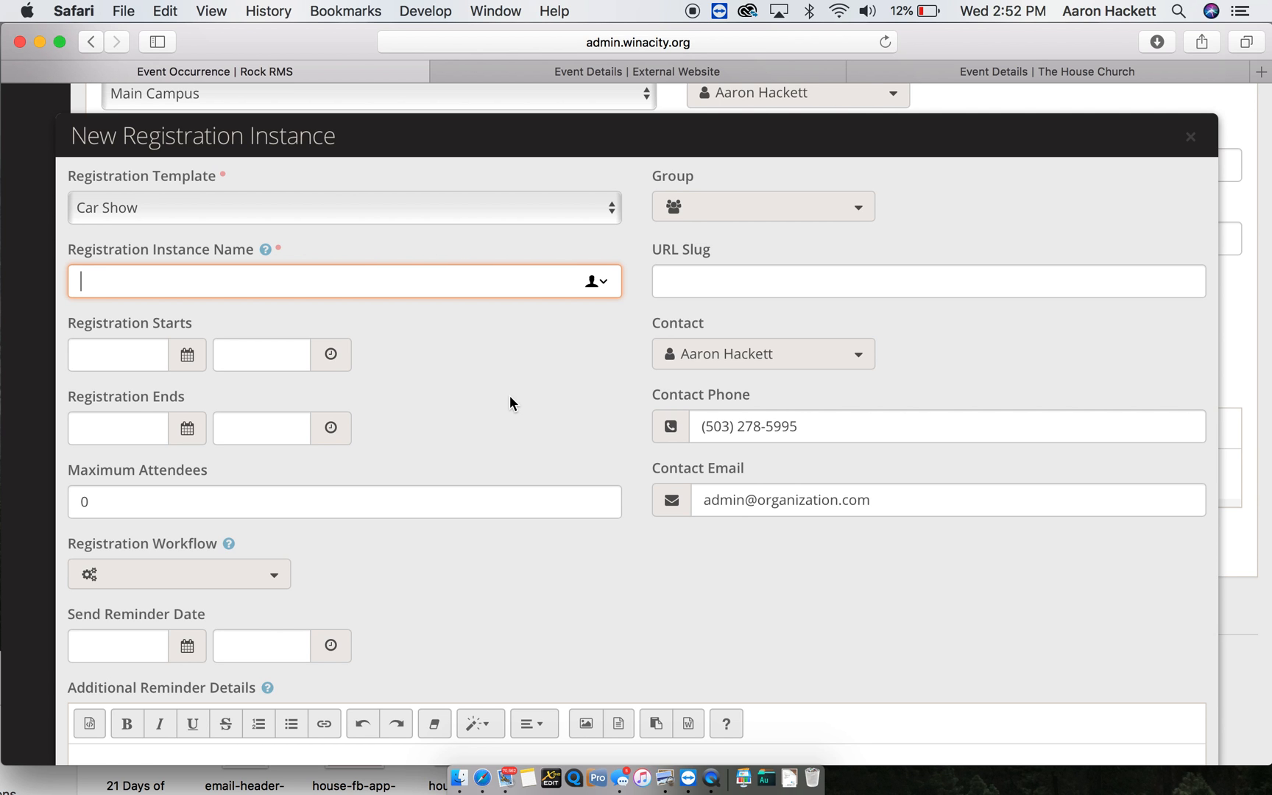
{"action": "scroll", "coordinate": [511, 403], "scroll_direction": "down", "scroll_amount": 2}
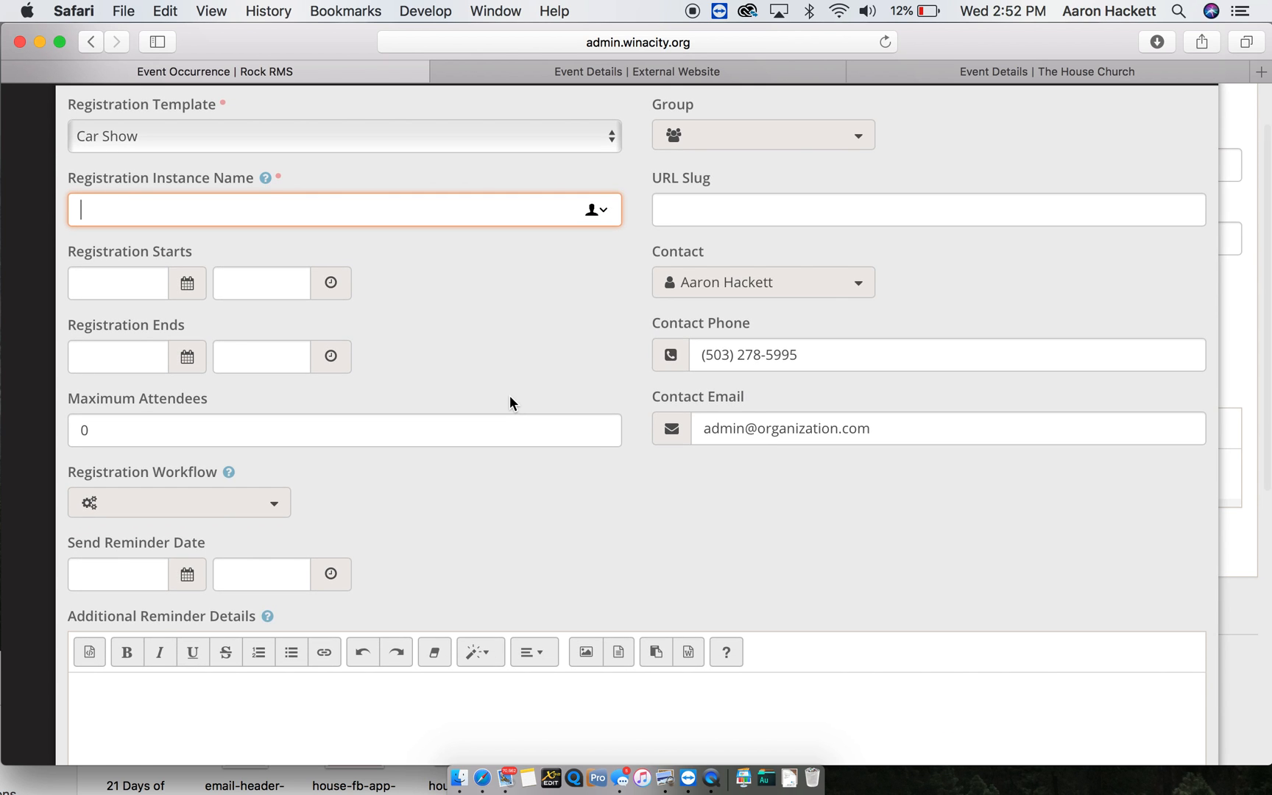
{"action": "type", "text": "Show 20"}
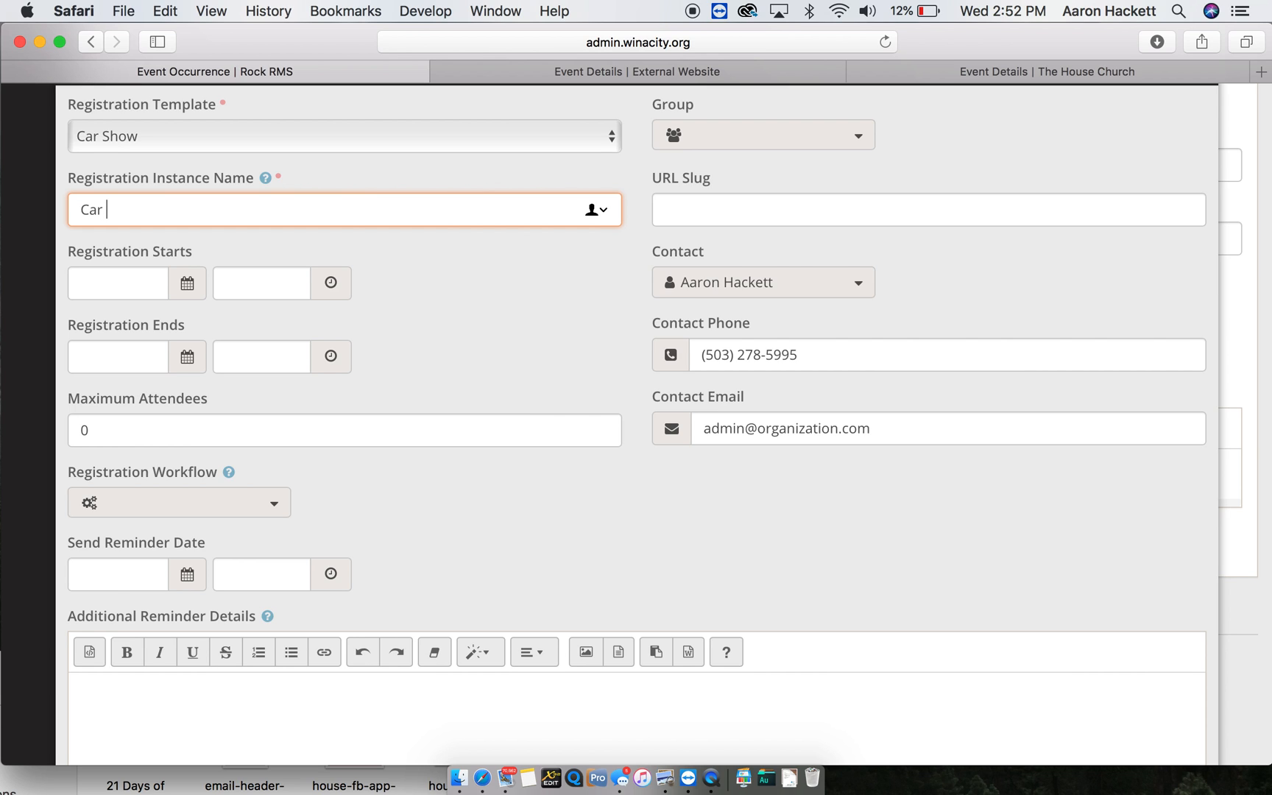
{"action": "type", "text": "18"}
- Set registration to run from 05/20/2018 10:00 AM to 05/24/2018 10:00 AM
{"action": "left_click", "coordinate": [134, 270]}
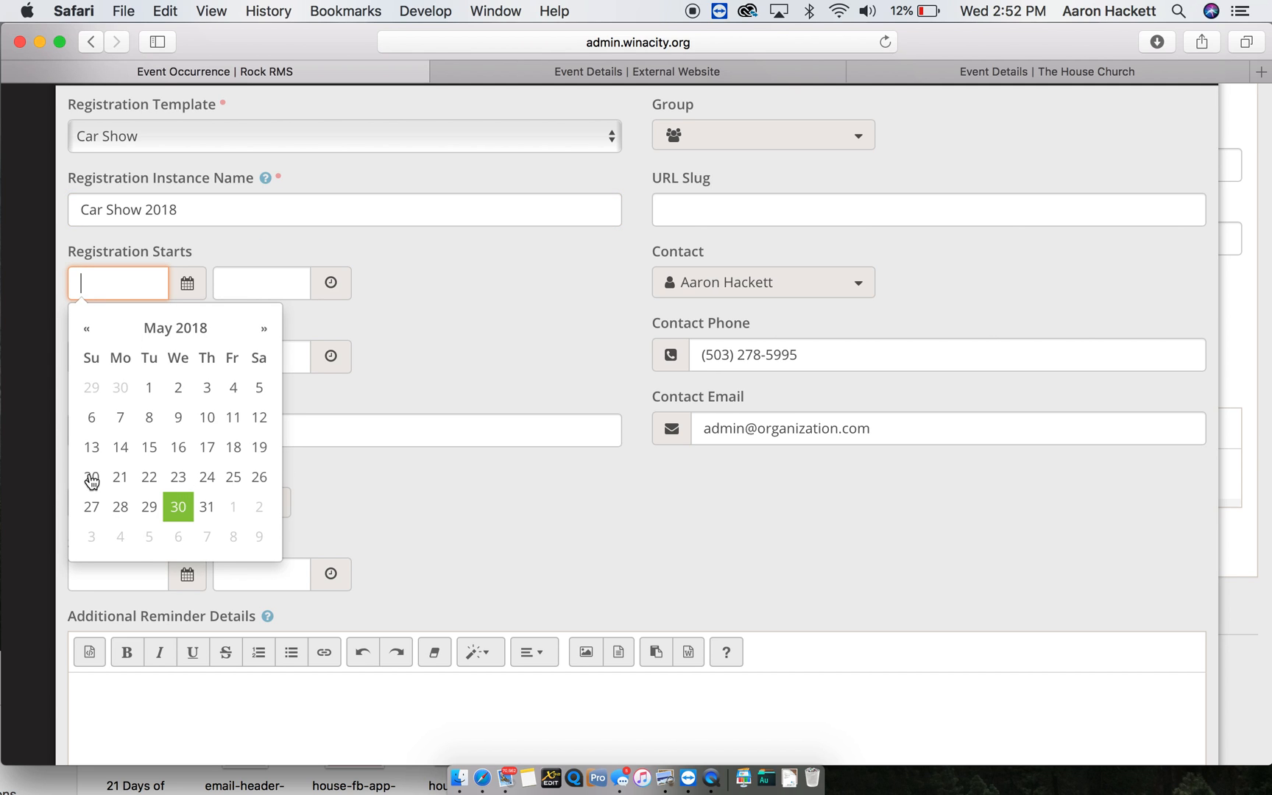
{"action": "left_click", "coordinate": [92, 480]}
{"action": "left_click", "coordinate": [254, 293]}
{"action": "type", "text": "10am"}
{"action": "key", "text": "Tab"}
{"action": "left_click", "coordinate": [206, 552]}
{"action": "left_click", "coordinate": [236, 352]}
{"action": "type", "text": "10am"}
{"action": "key", "text": "Tab"}
{"action": "scroll", "coordinate": [257, 501], "scroll_direction": "down", "scroll_amount": 1}
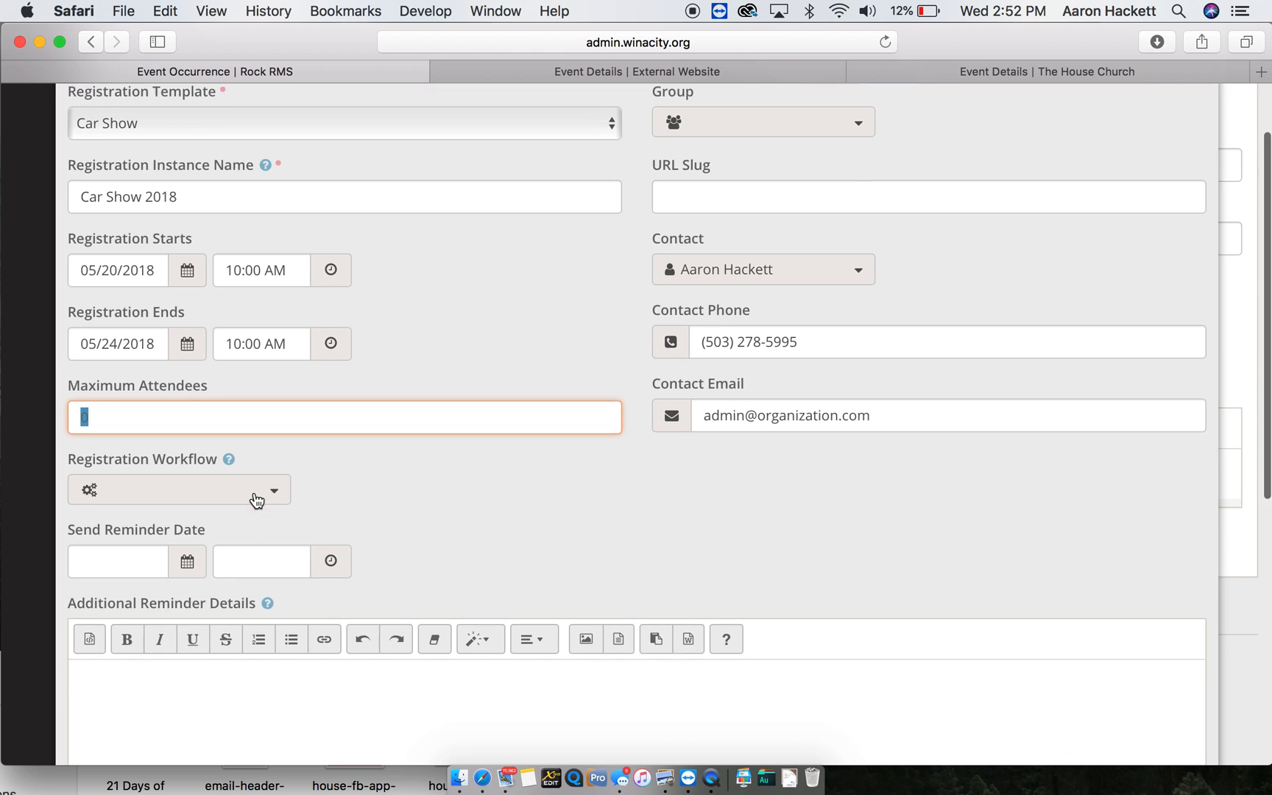
- Schedule the registration reminder to send on 05/23/2018 at 8:00 AM
{"action": "type", "text": "100"}
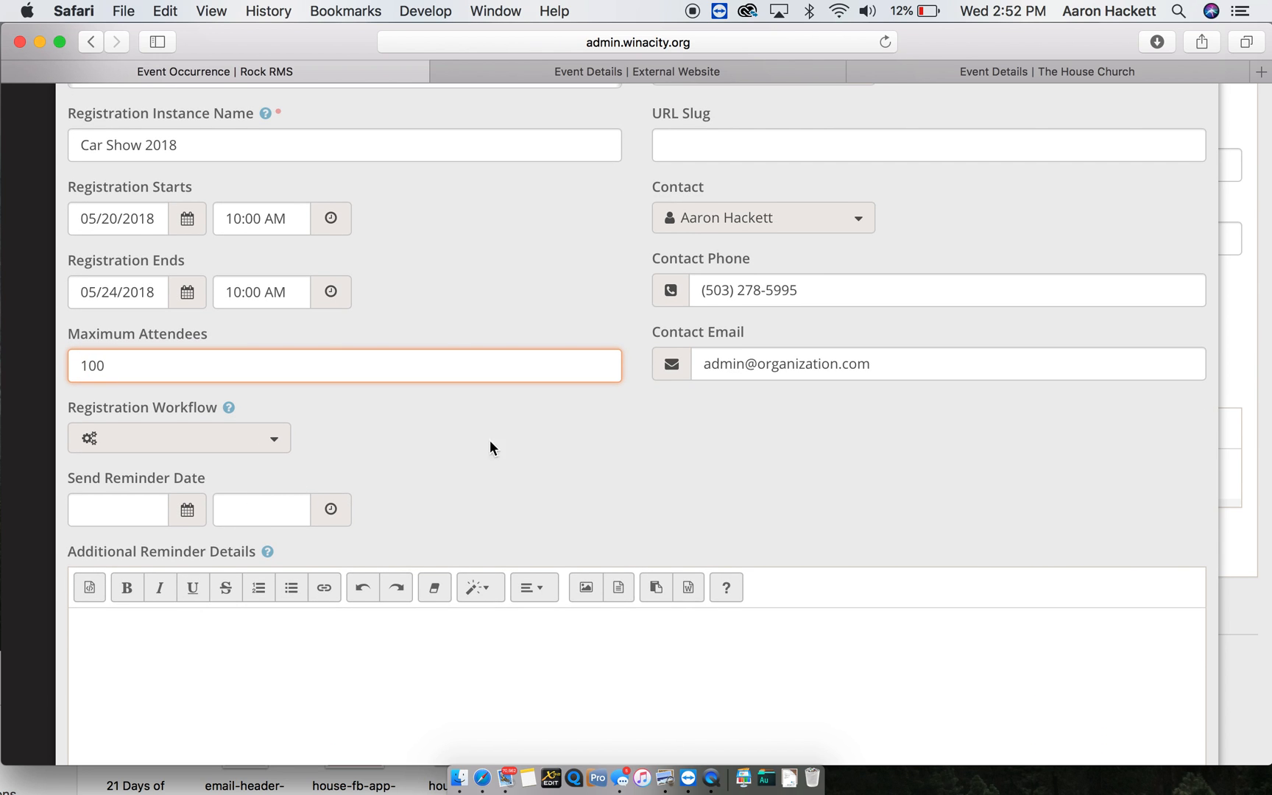
{"action": "scroll", "coordinate": [528, 440], "scroll_direction": "up", "scroll_amount": 4}
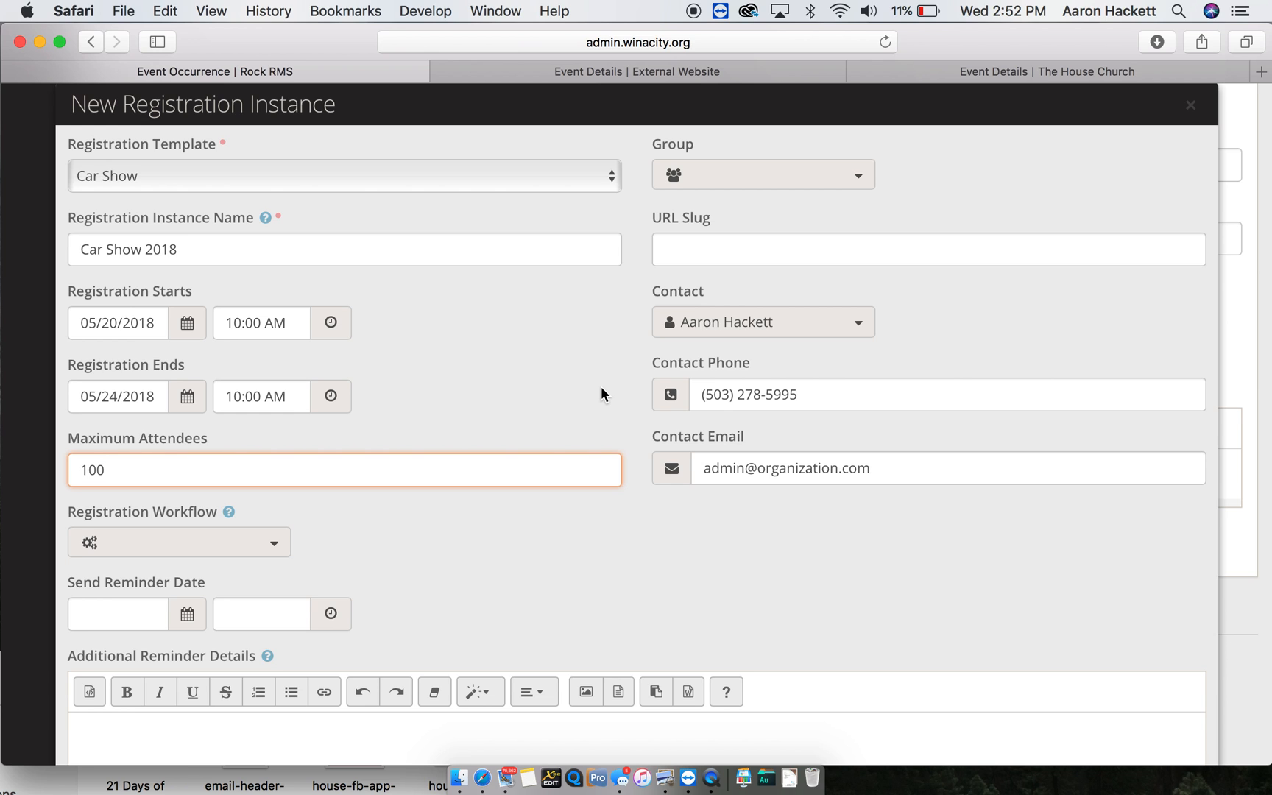
{"action": "scroll", "coordinate": [467, 434], "scroll_direction": "down", "scroll_amount": 5}
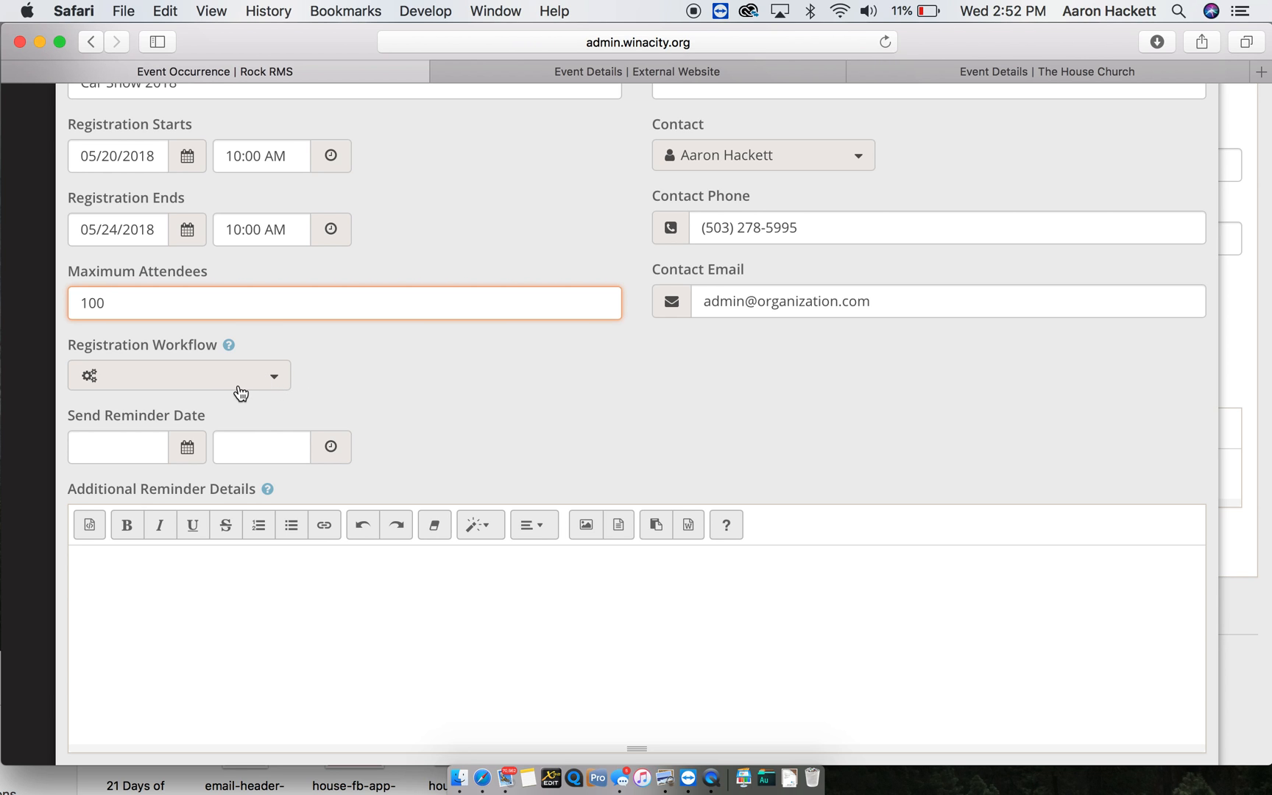
{"action": "scroll", "coordinate": [86, 445], "scroll_direction": "down", "scroll_amount": 2}
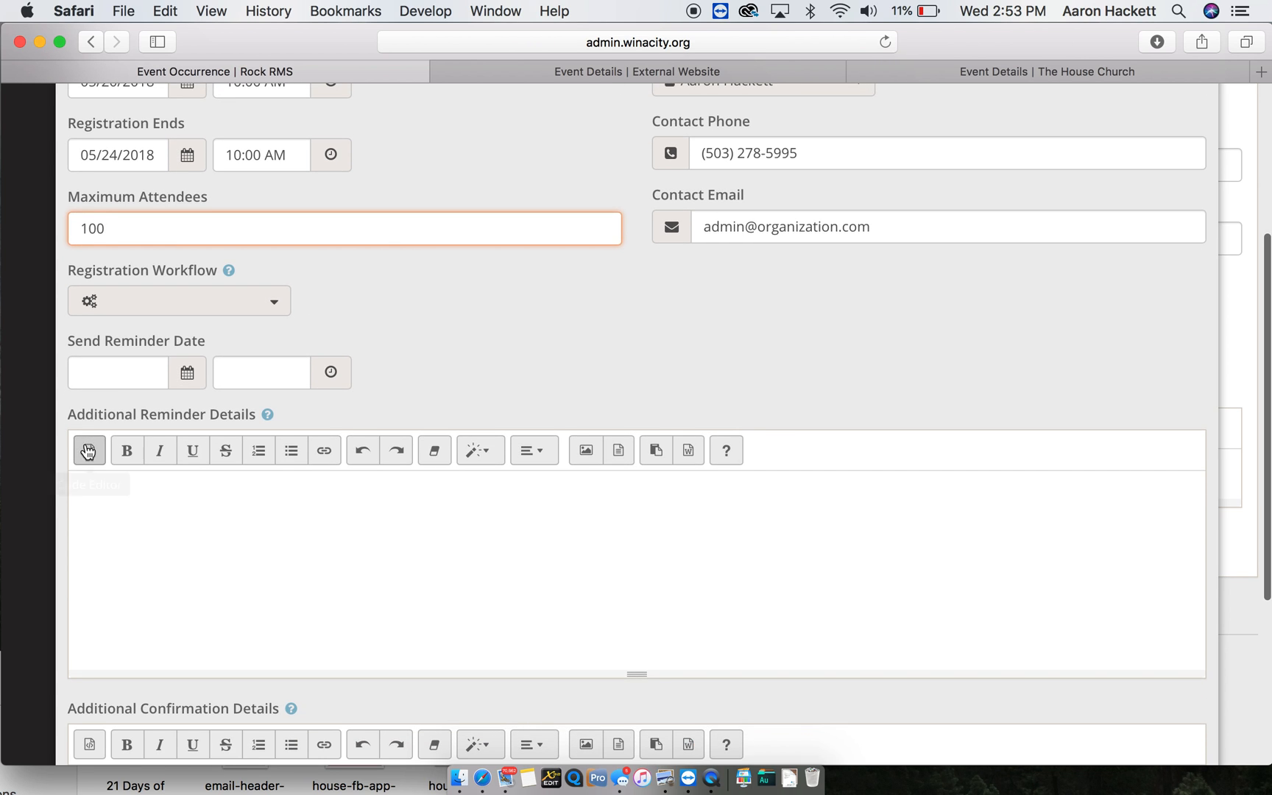
{"action": "scroll", "coordinate": [125, 373], "scroll_direction": "down", "scroll_amount": 2}
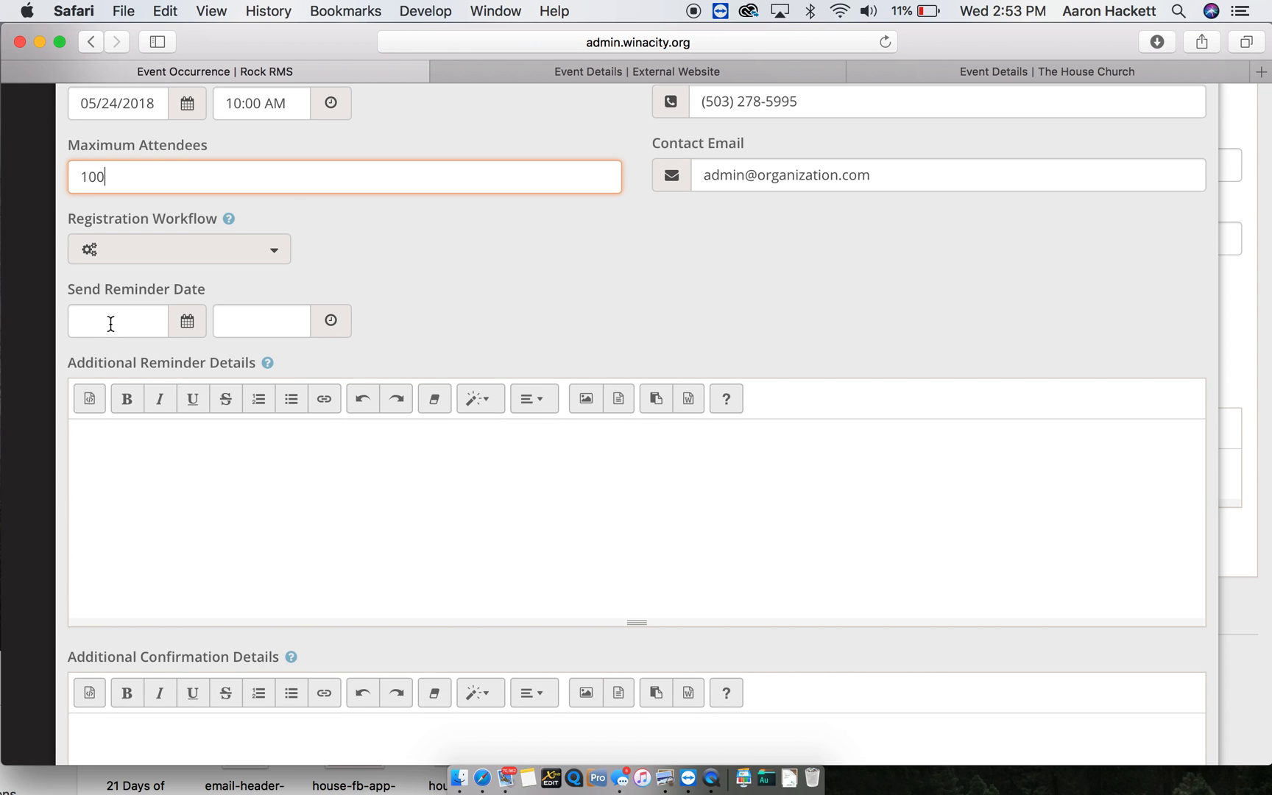
{"action": "left_click", "coordinate": [111, 324]}
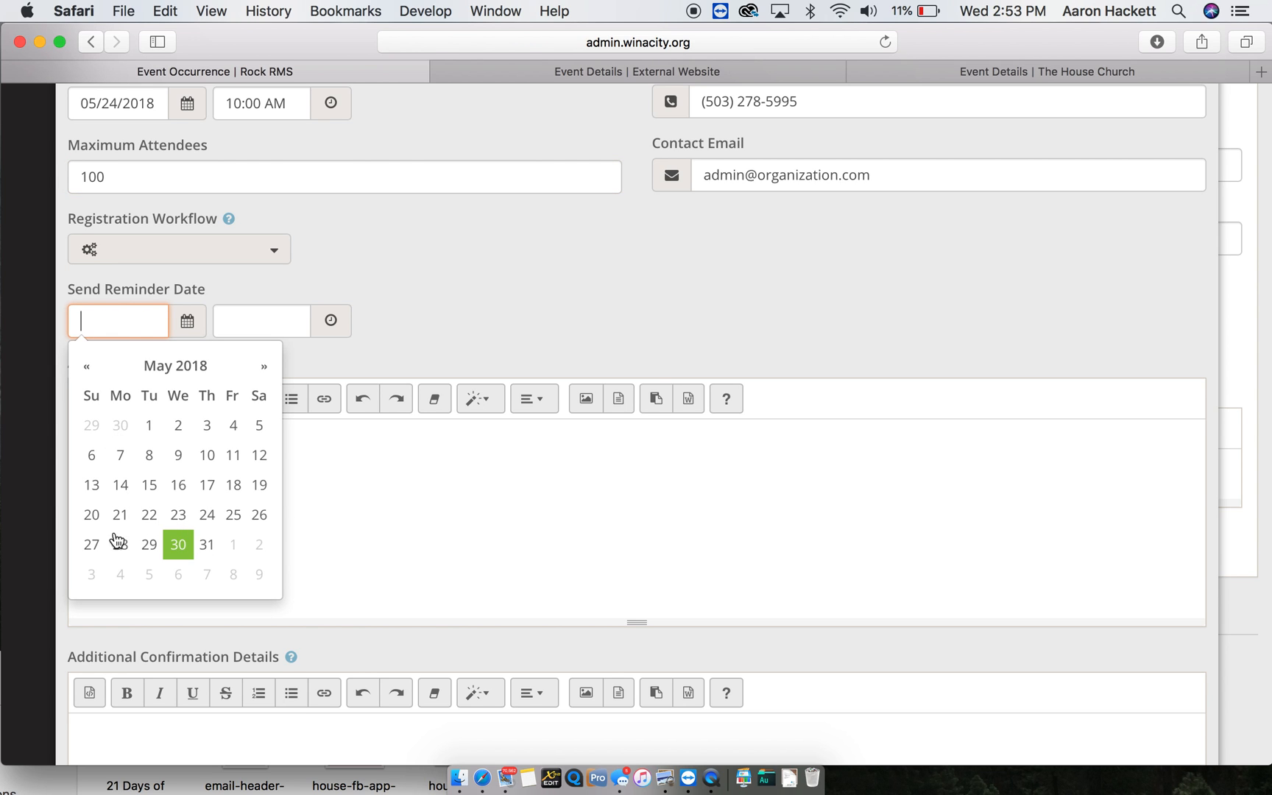
{"action": "left_click", "coordinate": [174, 518]}
{"action": "left_click", "coordinate": [276, 321]}
{"action": "type", "text": "9"}
{"action": "key", "text": "BackSpace"}
{"action": "type", "text": "8am"}
{"action": "key", "text": "Tab"}
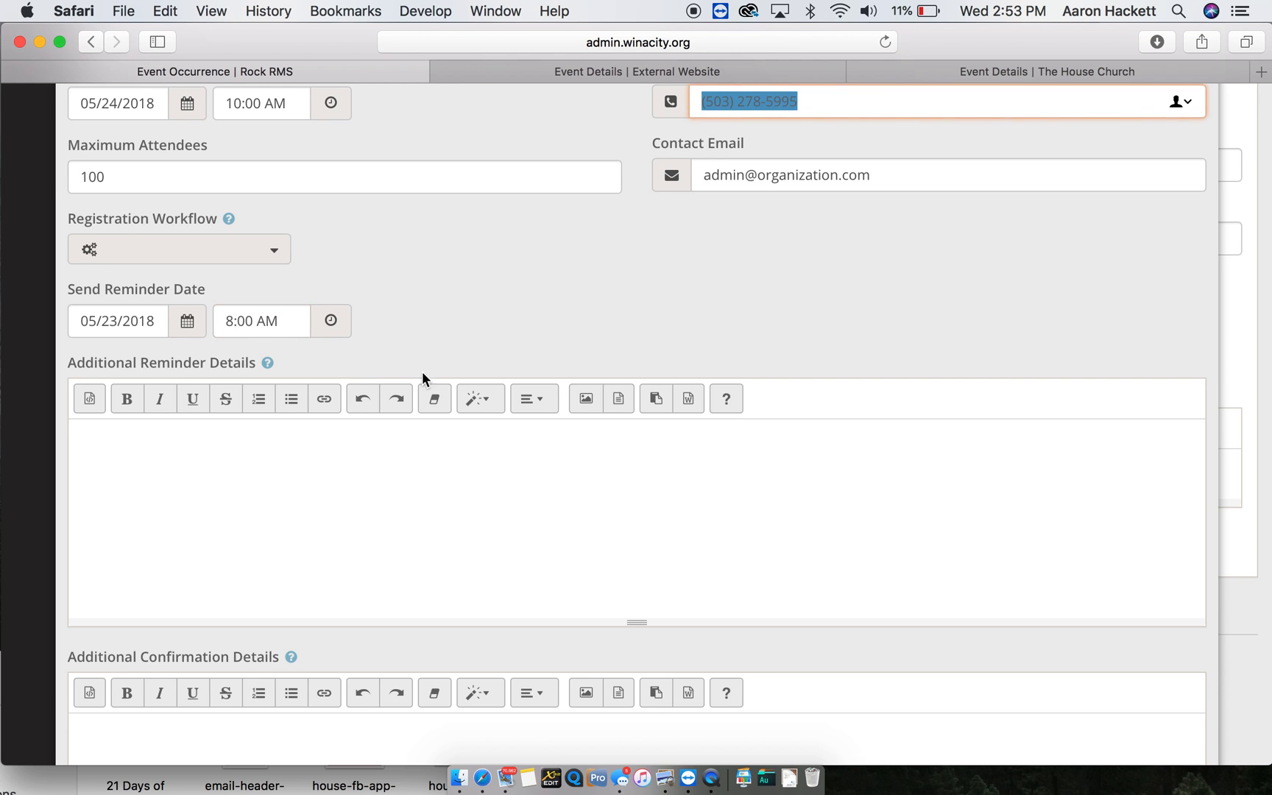
- Leave Additional Reminder Details empty and confirm the registration instance settings
{"action": "scroll", "coordinate": [479, 425], "scroll_direction": "down", "scroll_amount": 3}
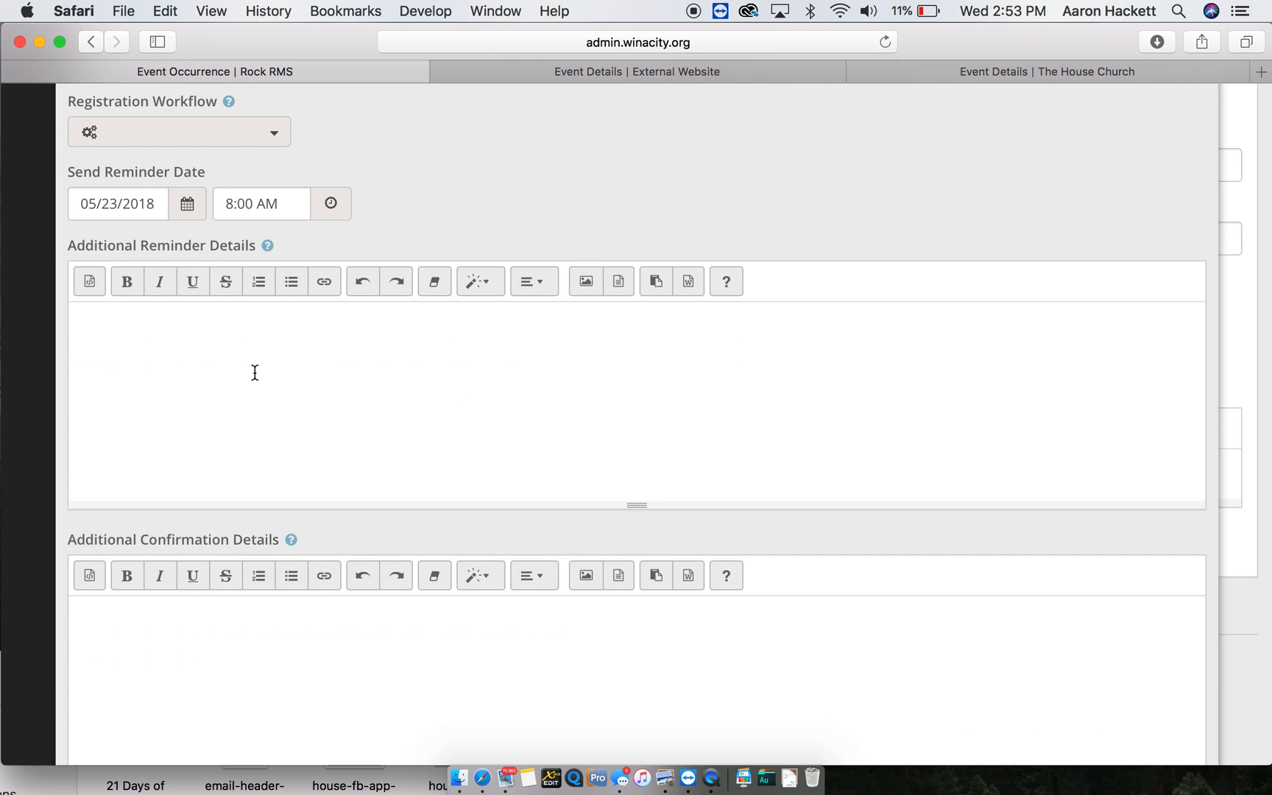
{"action": "left_click", "coordinate": [255, 372]}
{"action": "type", "text": "Just a reminde"}
{"action": "key", "text": "BackSpace"}
{"action": "key", "text": "super+a"}
{"action": "key", "text": "BackSpace"}
{"action": "scroll", "coordinate": [532, 265], "scroll_direction": "down", "scroll_amount": 3}
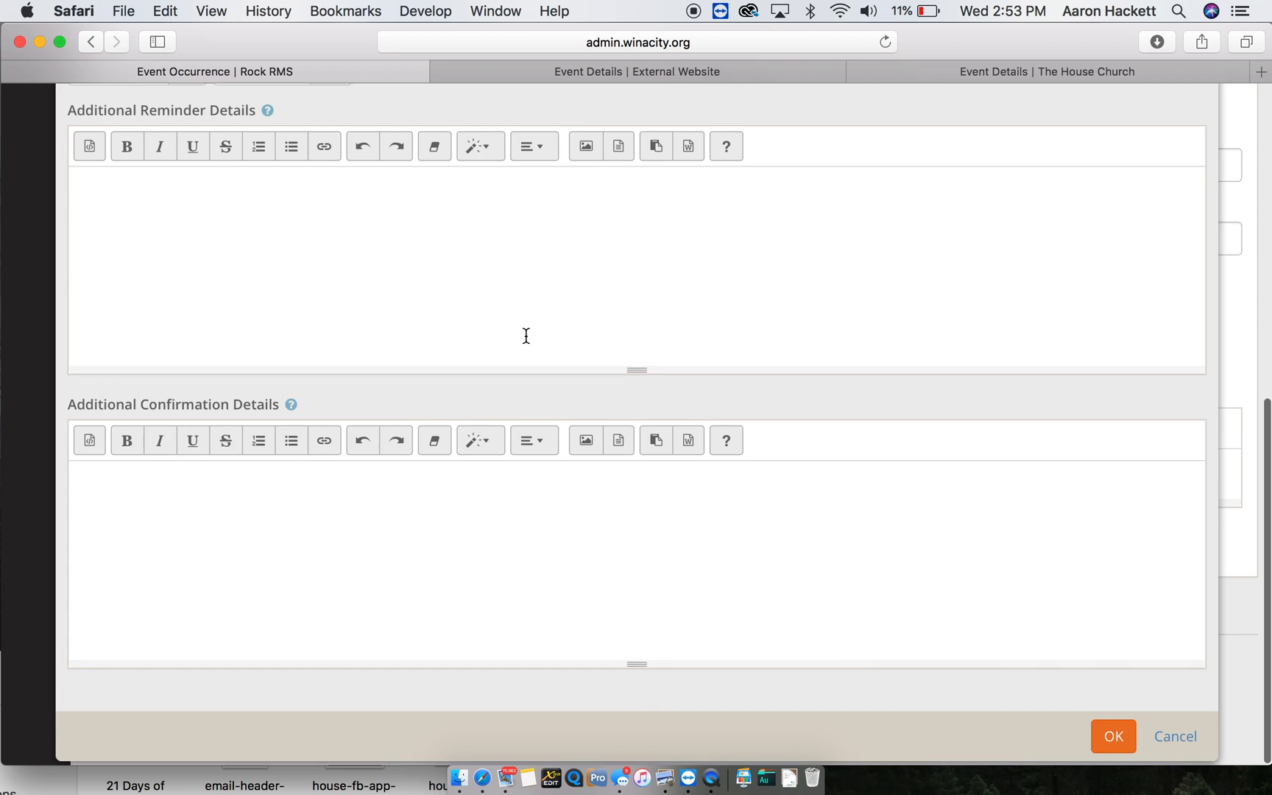
{"action": "left_click", "coordinate": [1111, 739]}
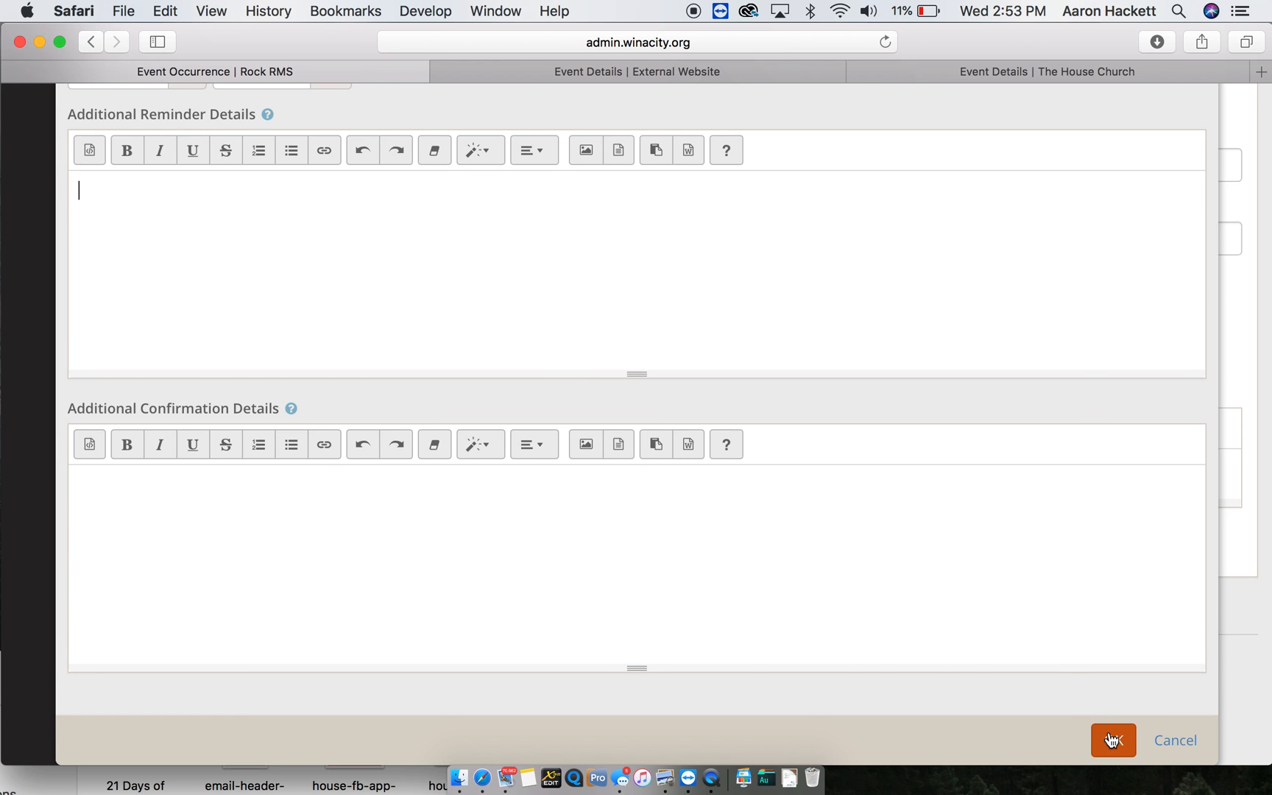
- Save the occurrence linked to Car Show 2018, then reload its public event page
{"action": "left_click", "coordinate": [1112, 739]}
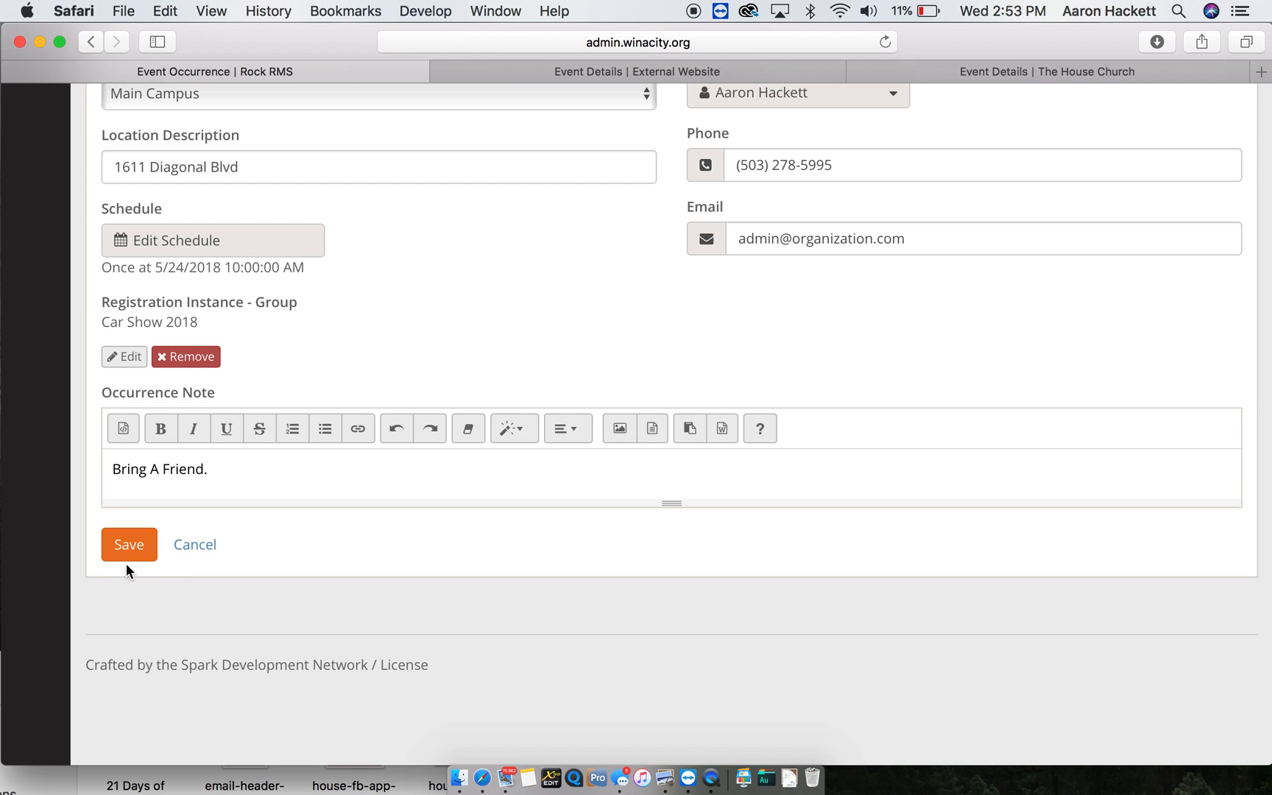
{"action": "left_click", "coordinate": [128, 551]}
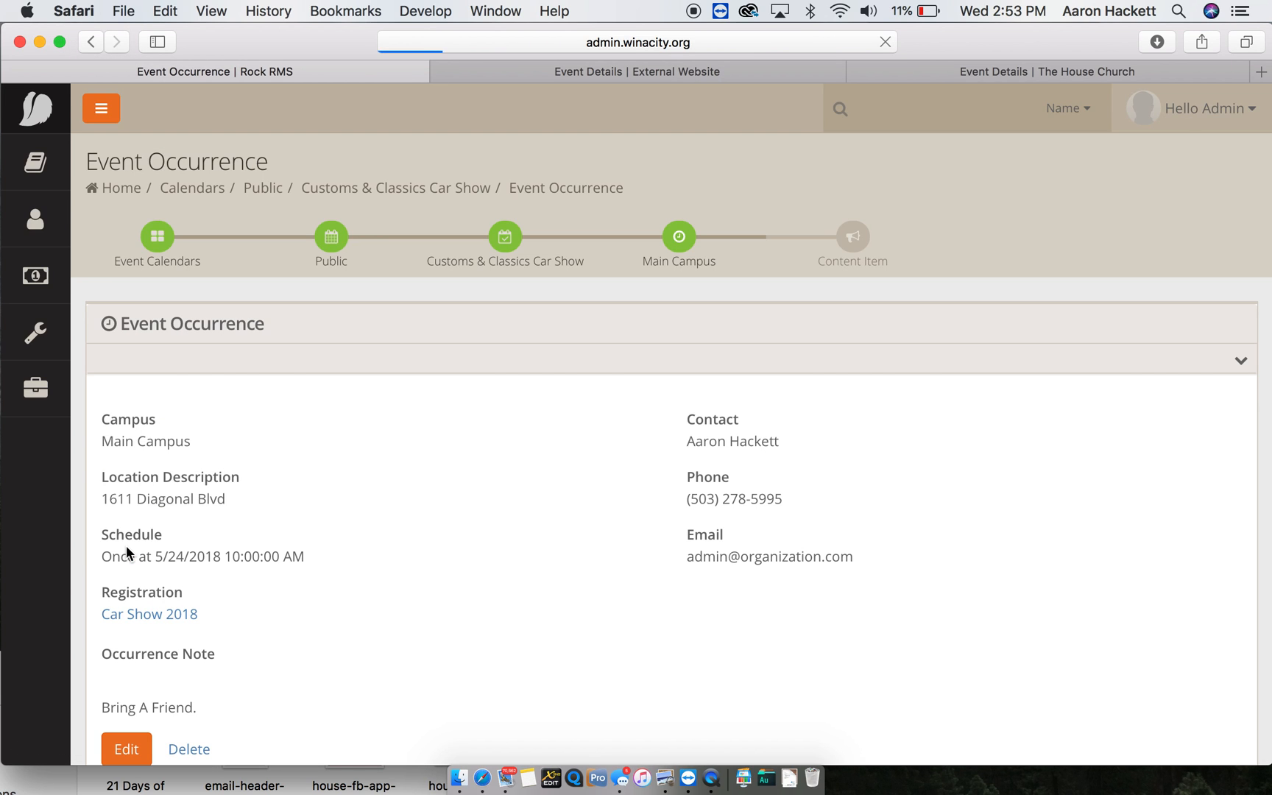
{"action": "left_click", "coordinate": [650, 68]}
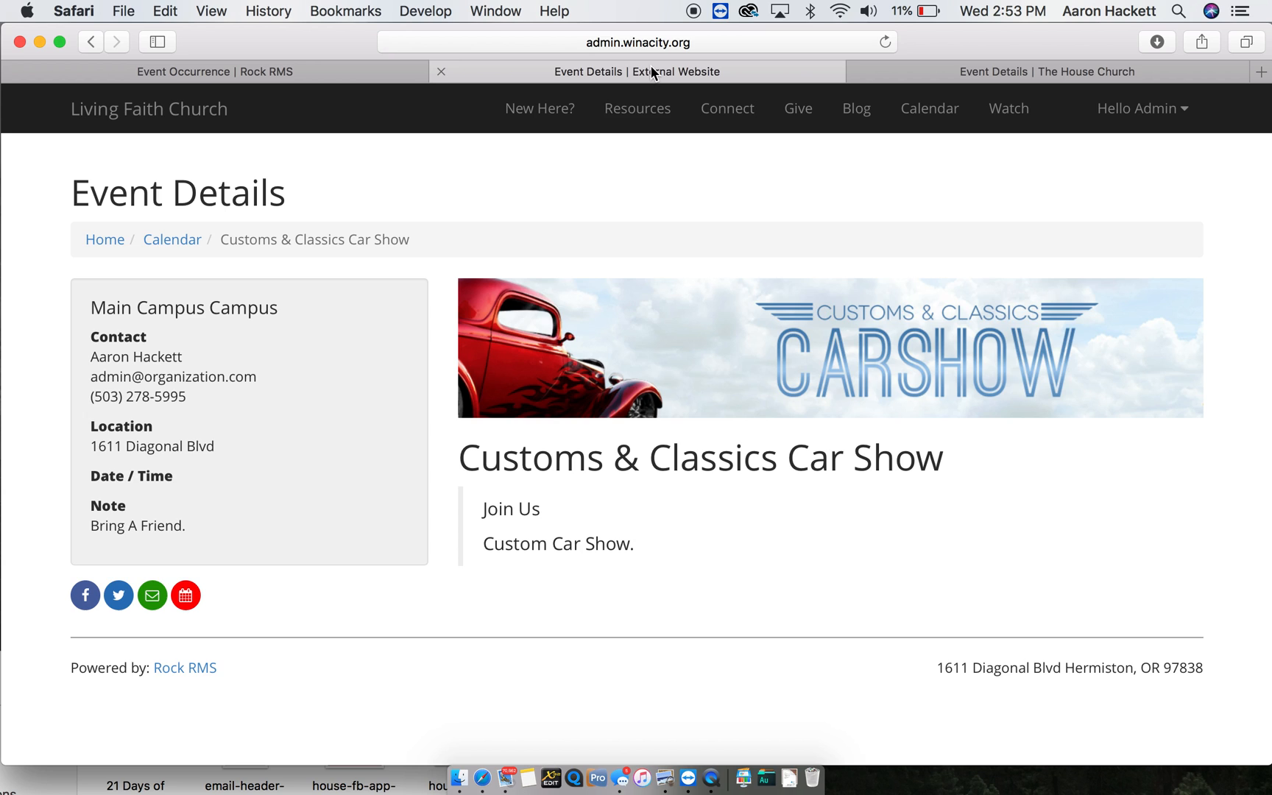
{"action": "key", "text": "super+r"}
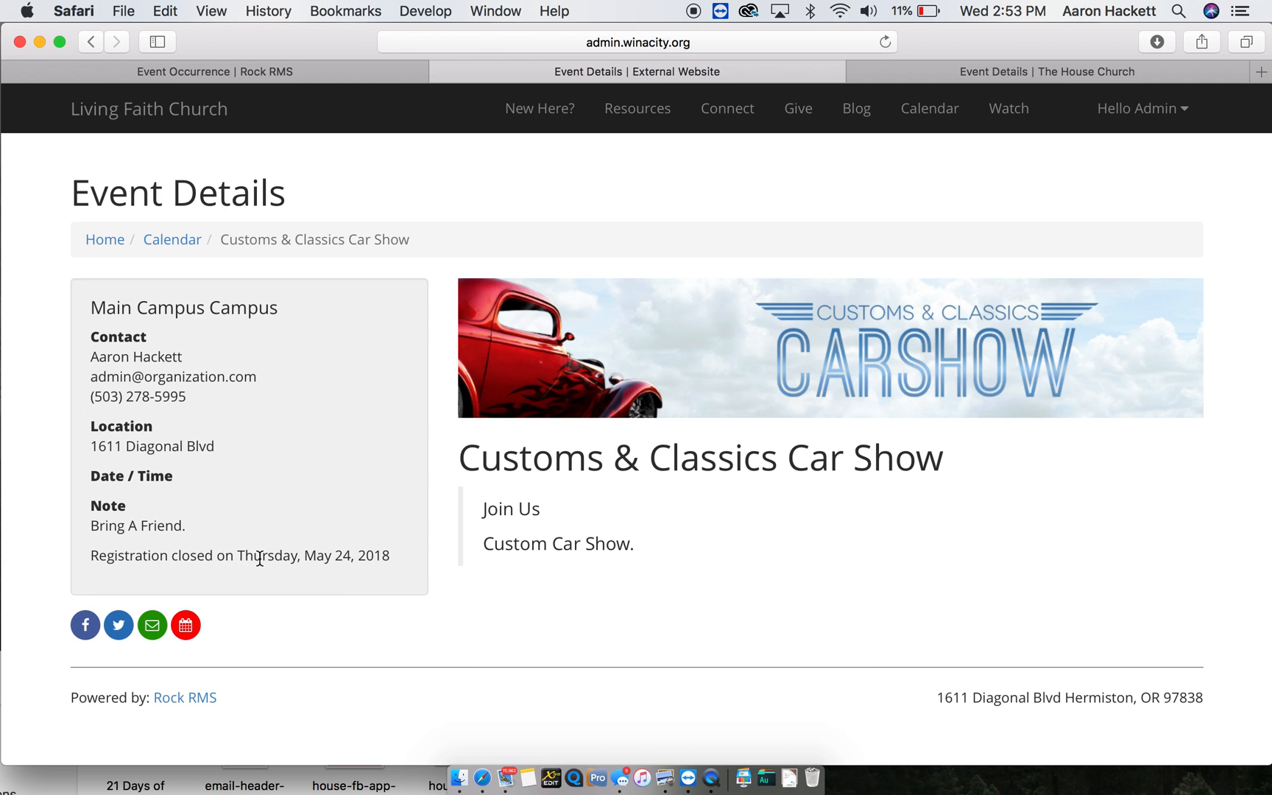
- Change the Car Show 2018 registration end date to 06/08/2018
{"action": "left_click", "coordinate": [279, 73]}
{"action": "mouse_move", "coordinate": [33, 342]}
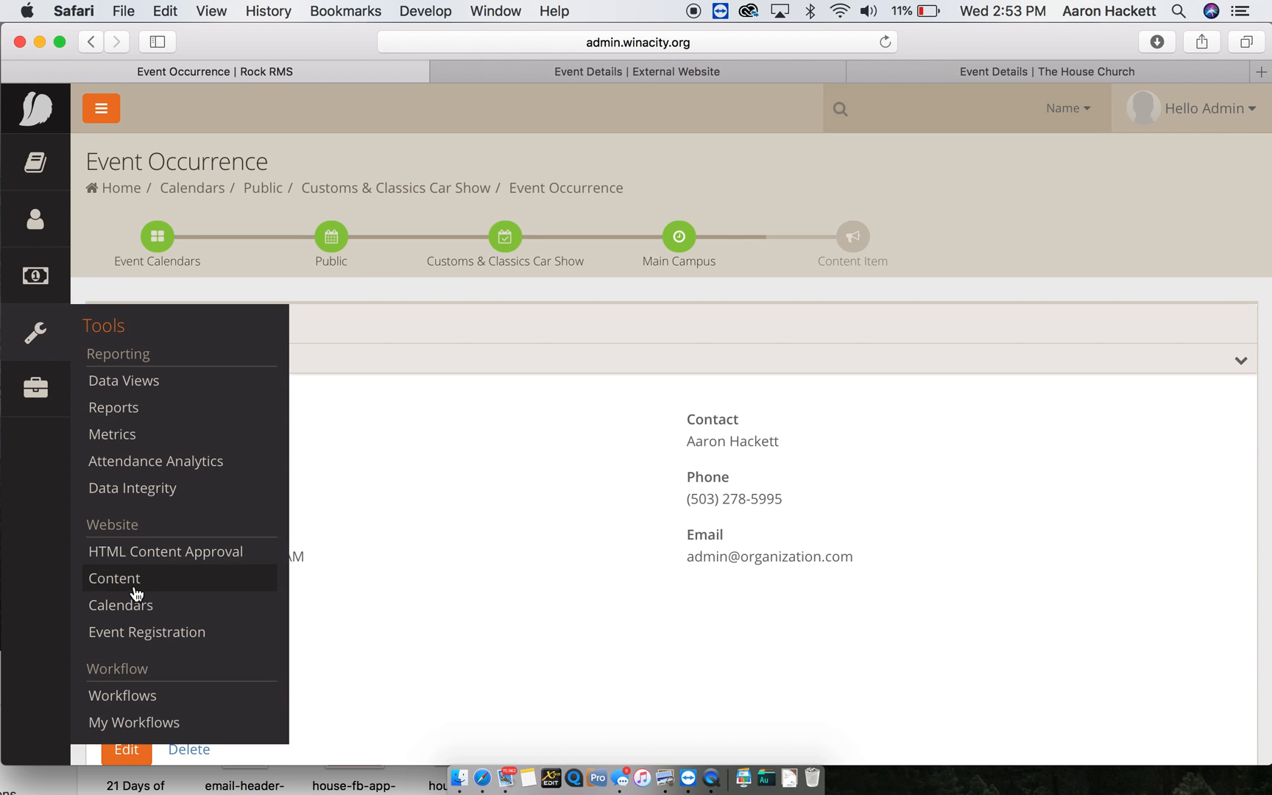
{"action": "scroll", "coordinate": [516, 487], "scroll_direction": "down", "scroll_amount": 5}
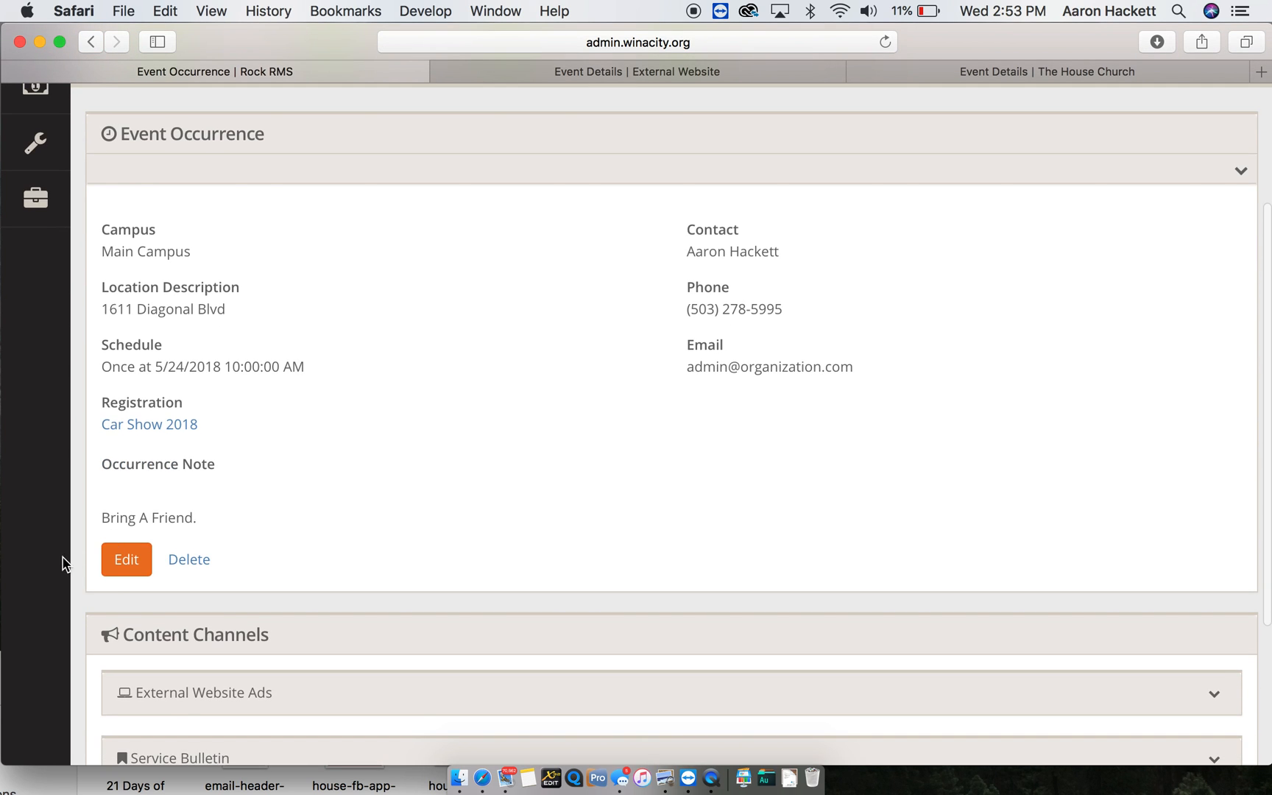
{"action": "left_click", "coordinate": [113, 567]}
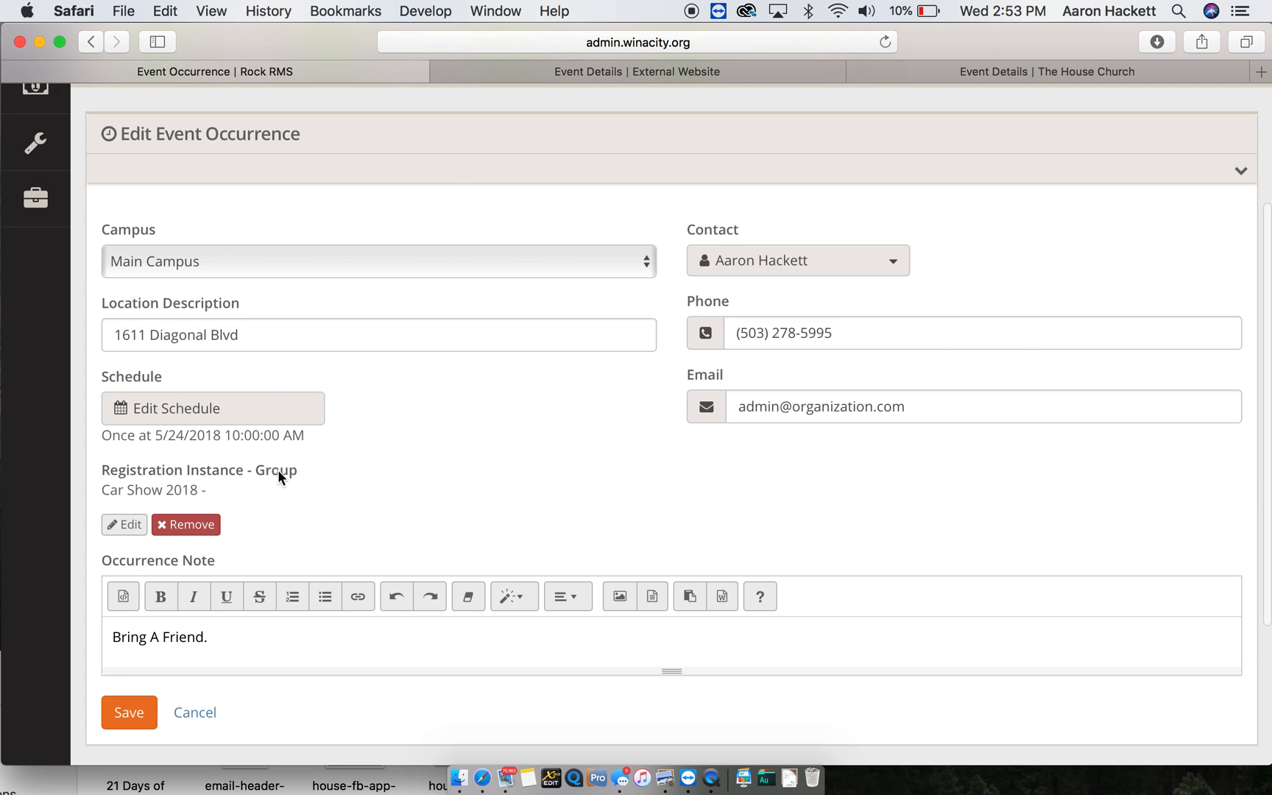
{"action": "left_click", "coordinate": [135, 530]}
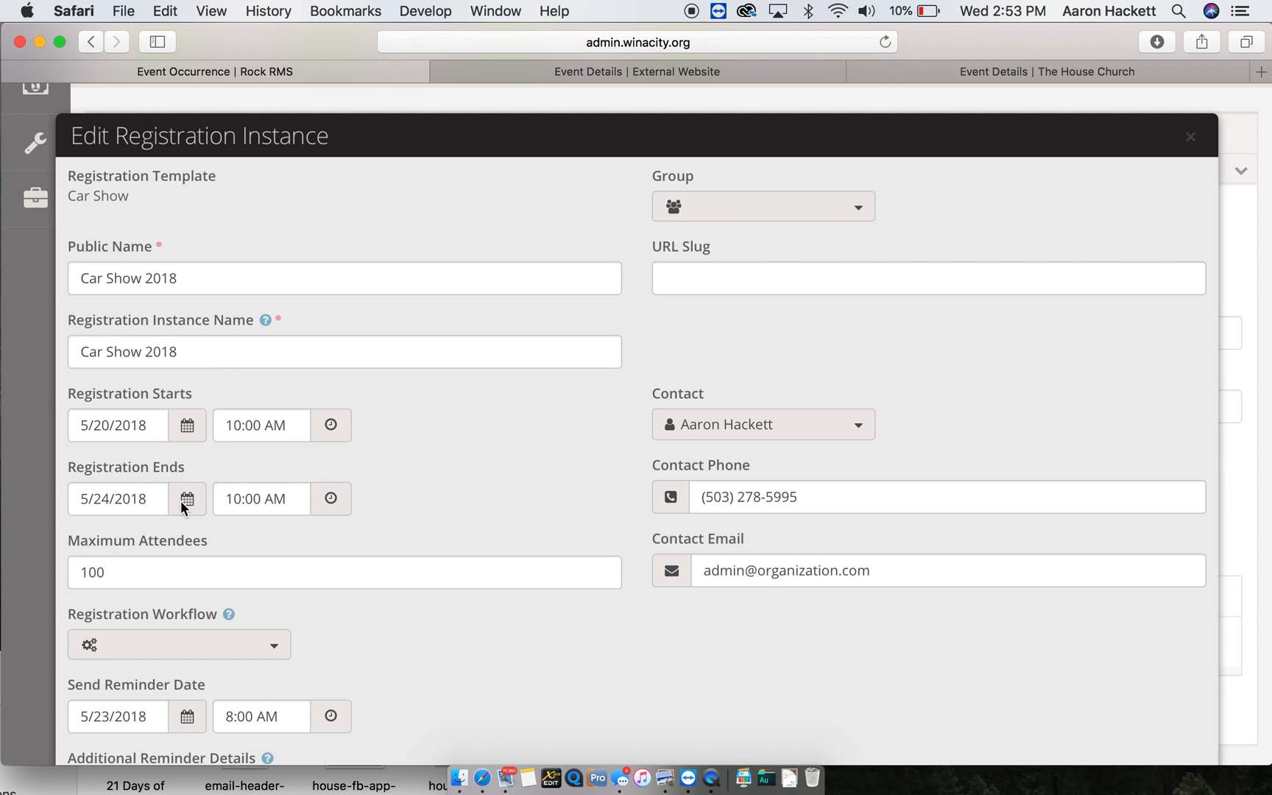
{"action": "left_click", "coordinate": [147, 500]}
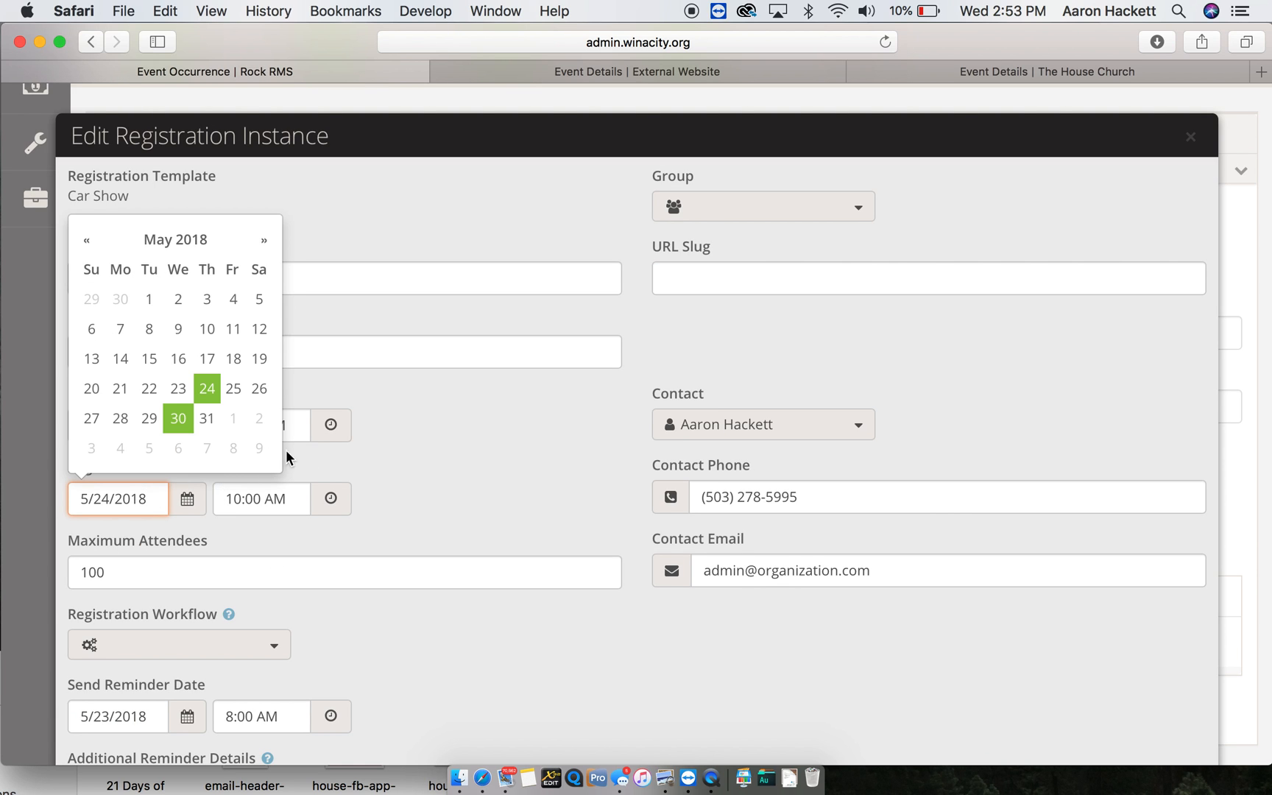
{"action": "left_click", "coordinate": [235, 447]}
{"action": "scroll", "coordinate": [426, 519], "scroll_direction": "down", "scroll_amount": 10}
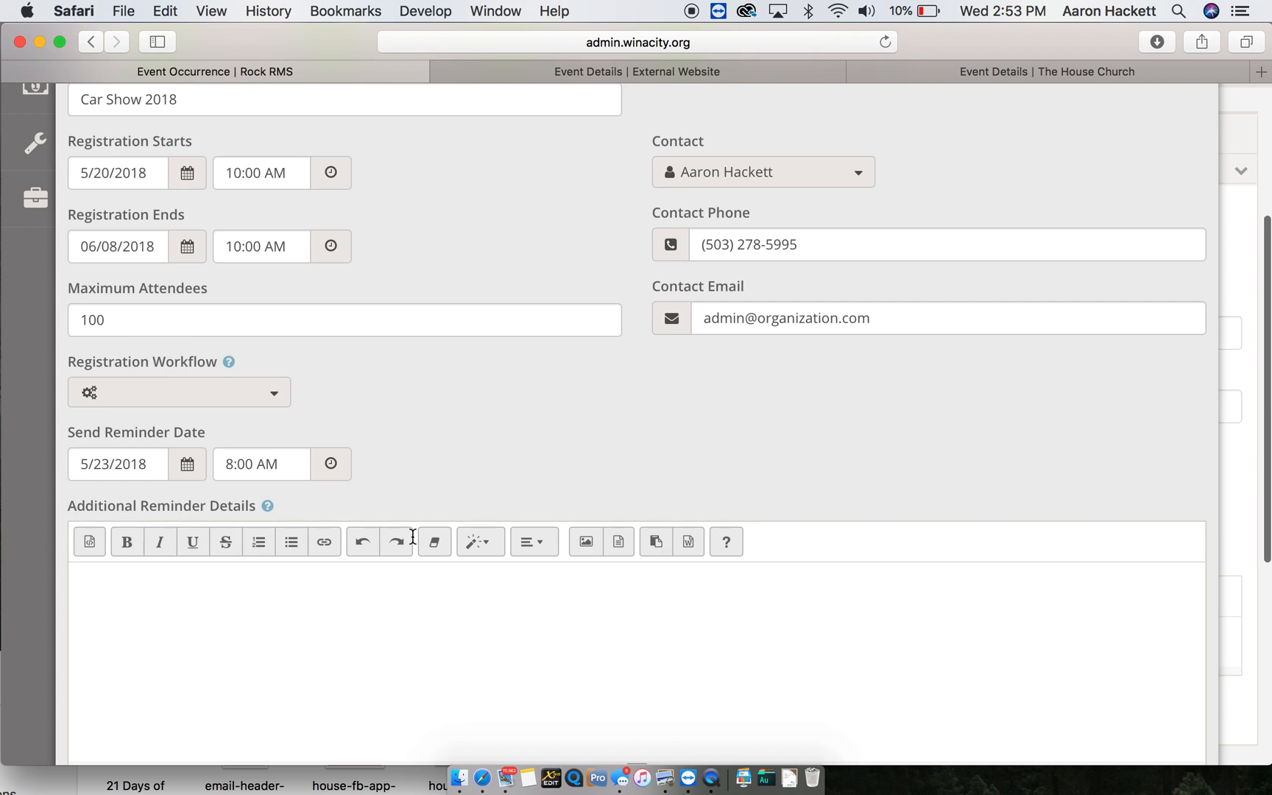
{"action": "left_click", "coordinate": [1111, 735]}
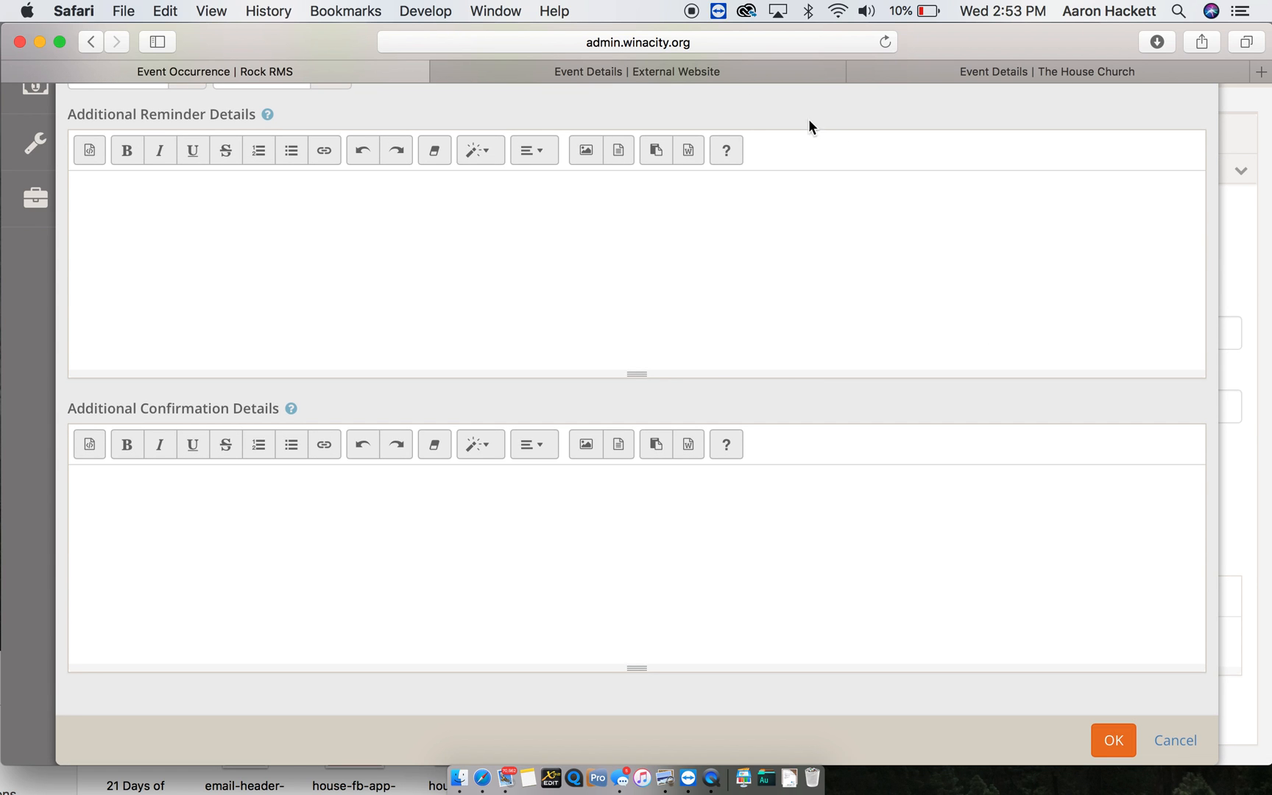
- Save the updated occurrence and reload the public event page
{"action": "left_click", "coordinate": [675, 72]}
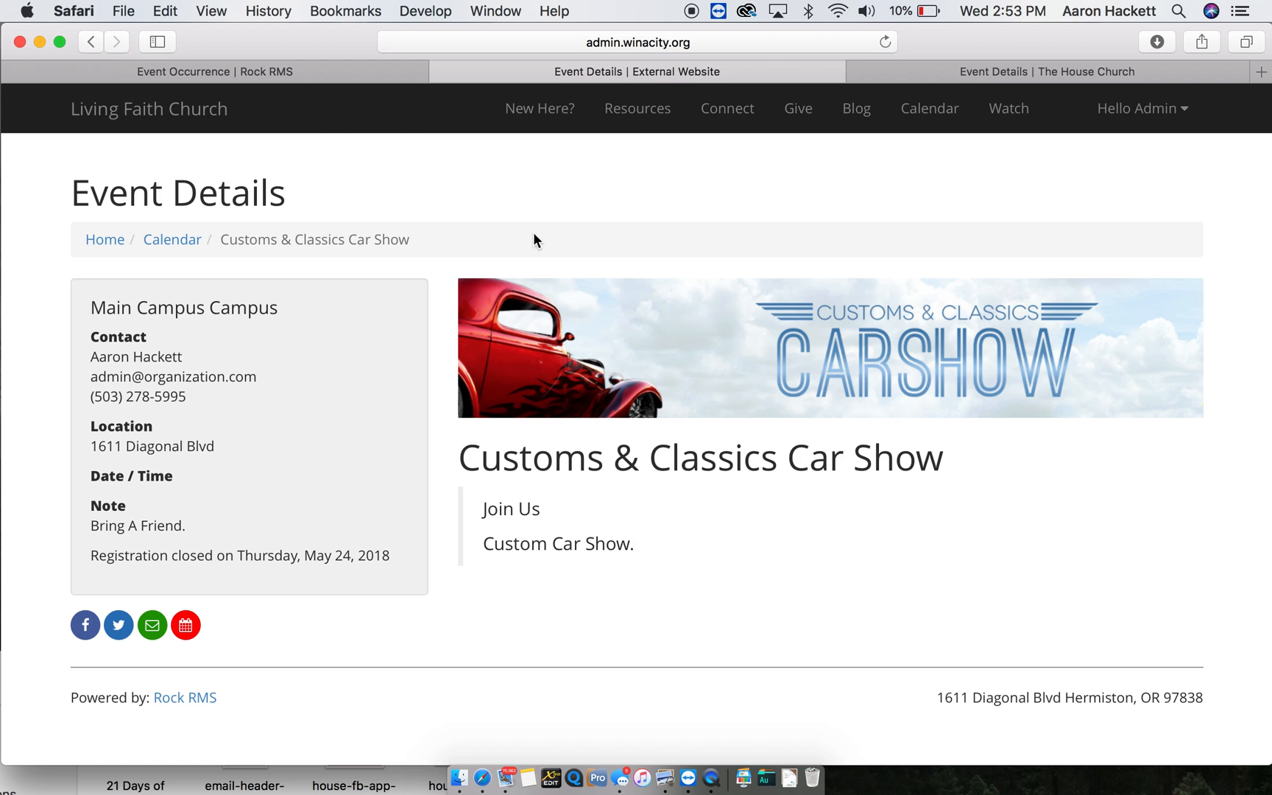
{"action": "left_click", "coordinate": [353, 71]}
{"action": "left_click", "coordinate": [129, 712]}
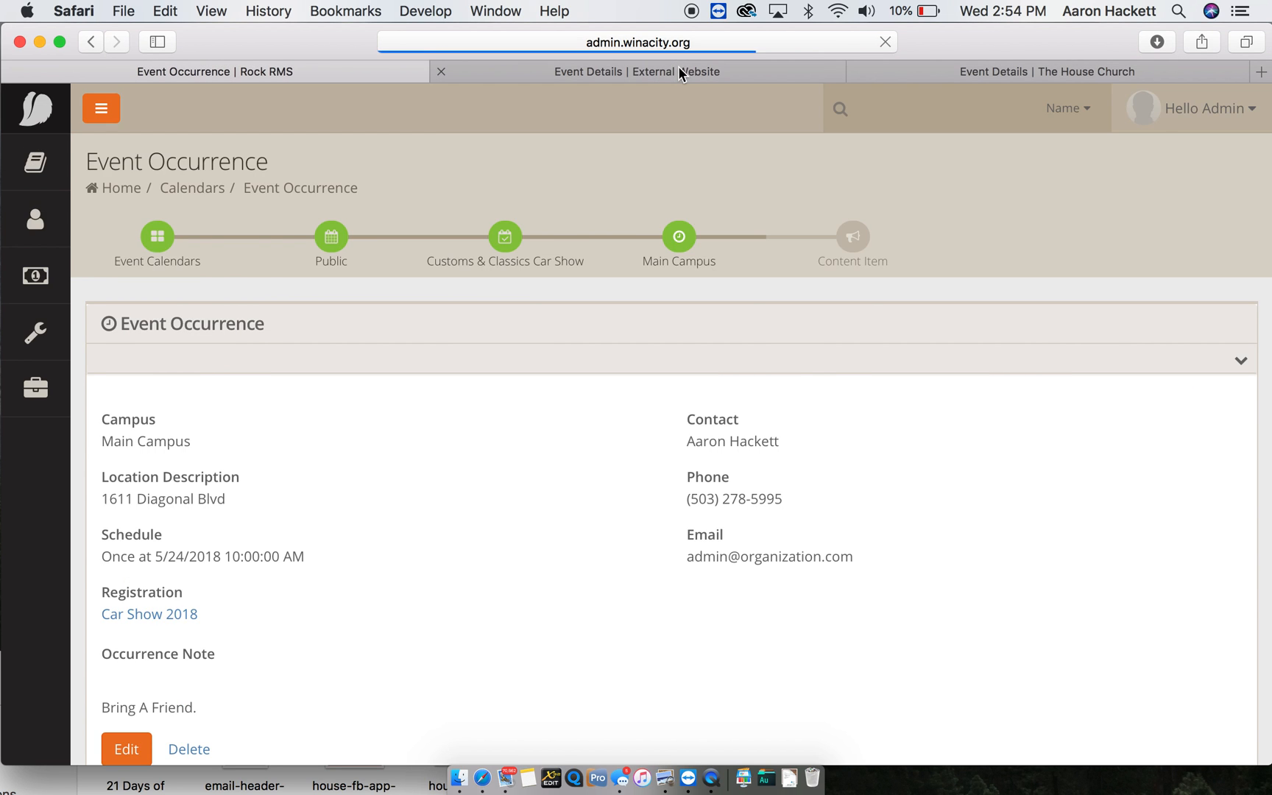
{"action": "left_click", "coordinate": [678, 66]}
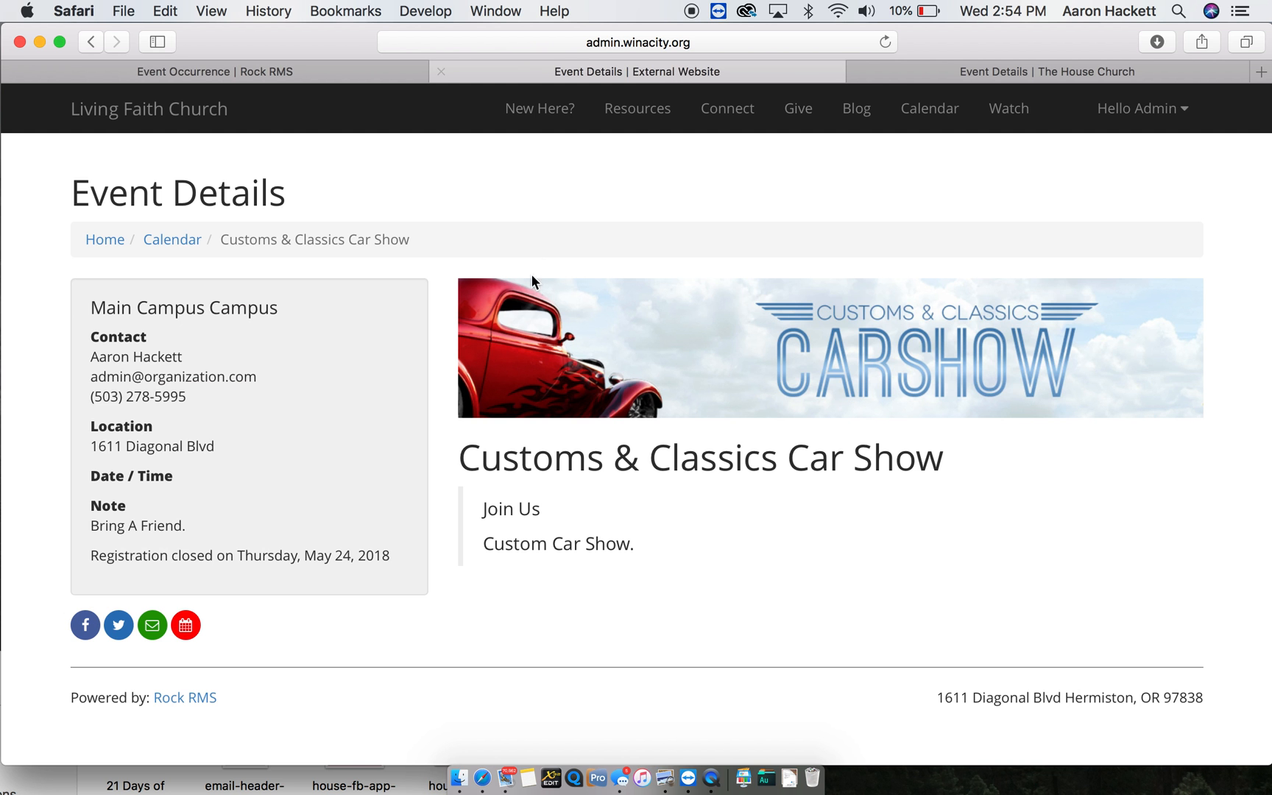
{"action": "key", "text": "super+r"}
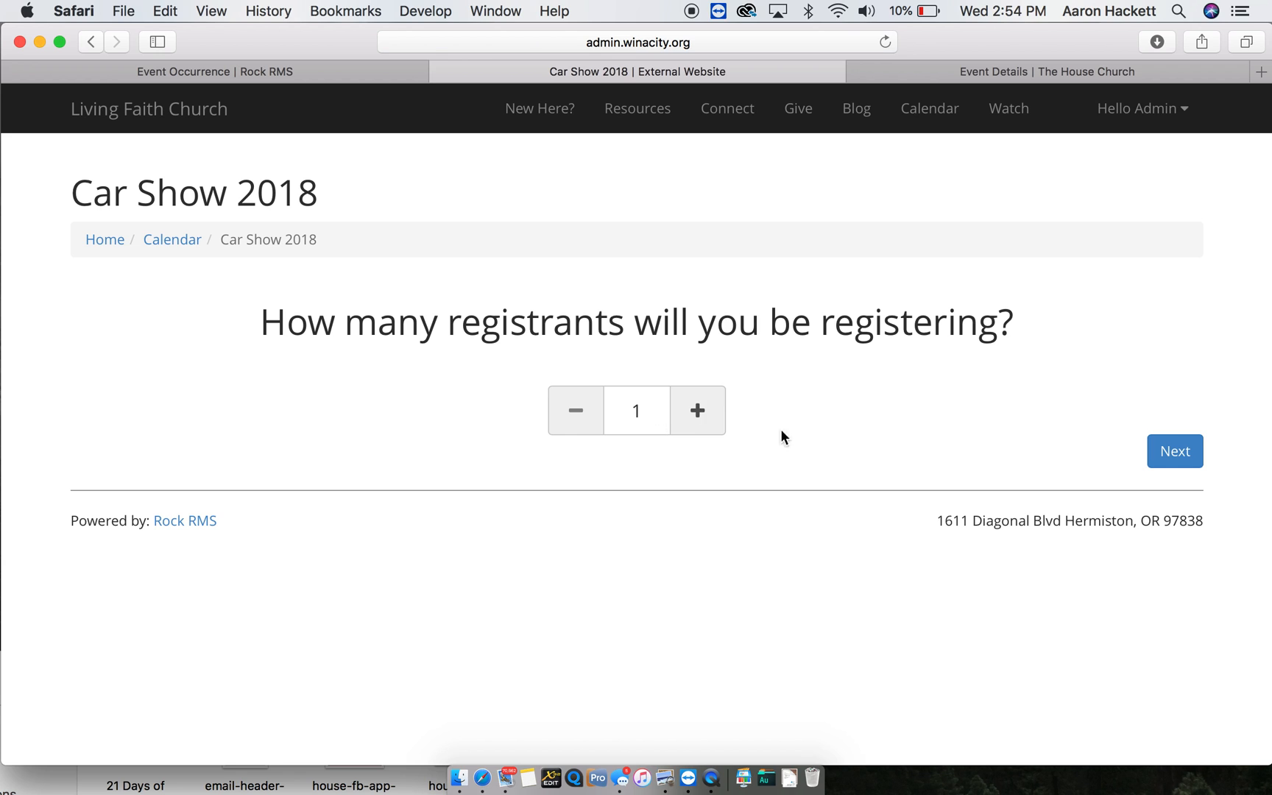
- Enter one registrant's first name, last name and replacement email address
{"action": "left_click", "coordinate": [1175, 450]}
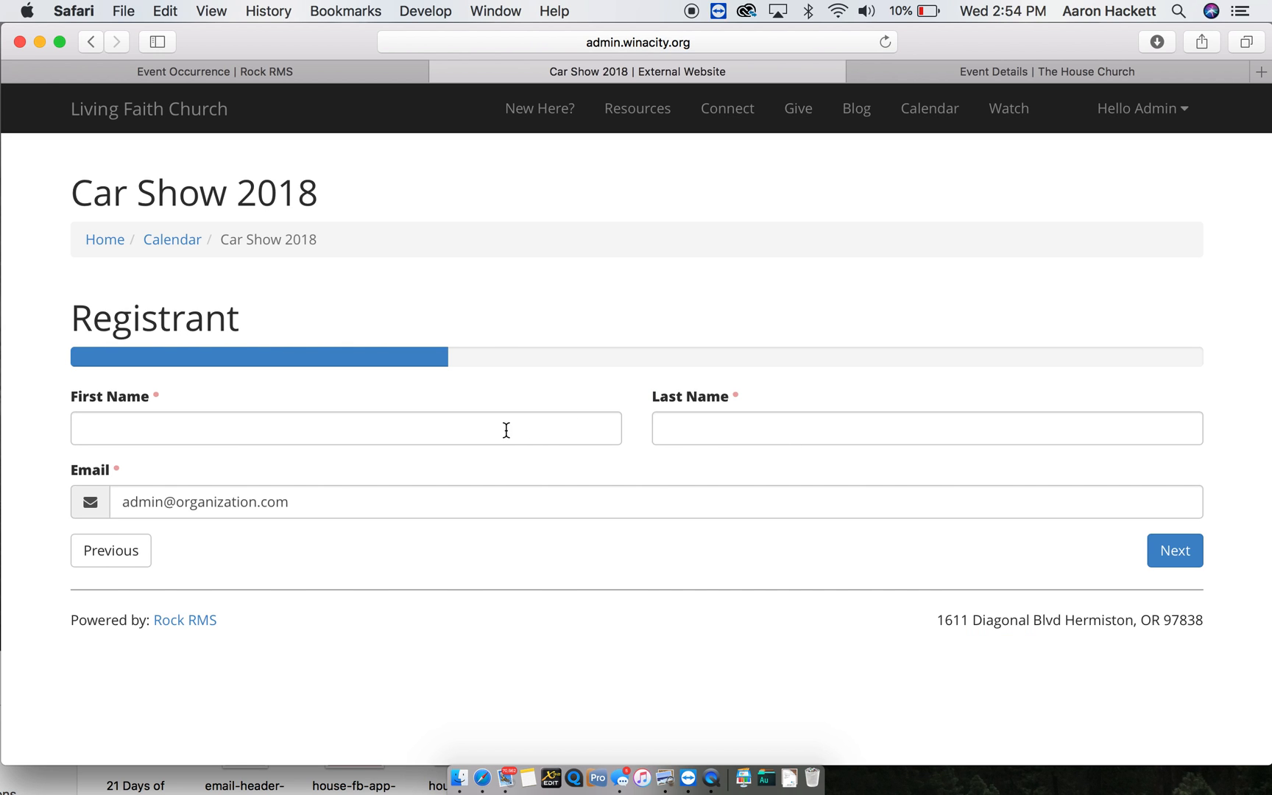
{"action": "left_click", "coordinate": [506, 429]}
{"action": "key", "text": "Tab"}
{"action": "key", "text": "Tab"}
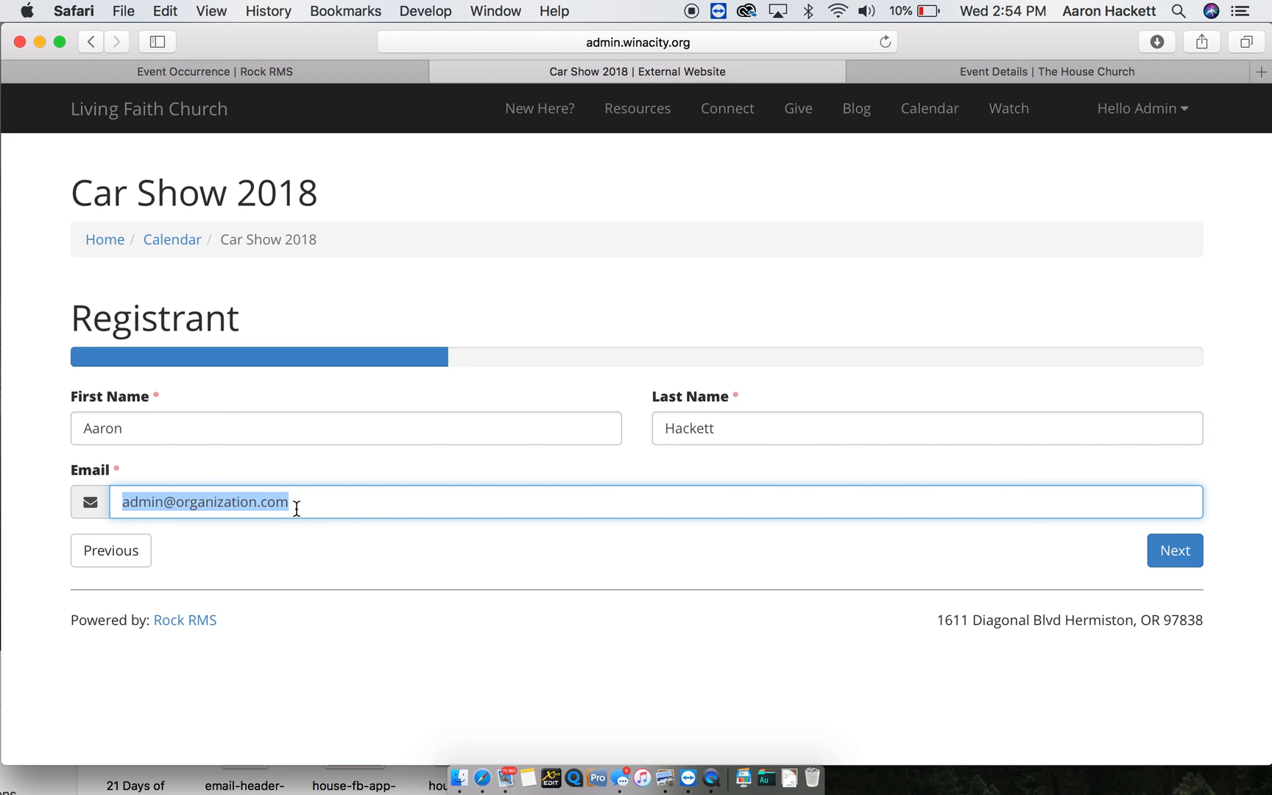
{"action": "left_click", "coordinate": [1194, 113]}
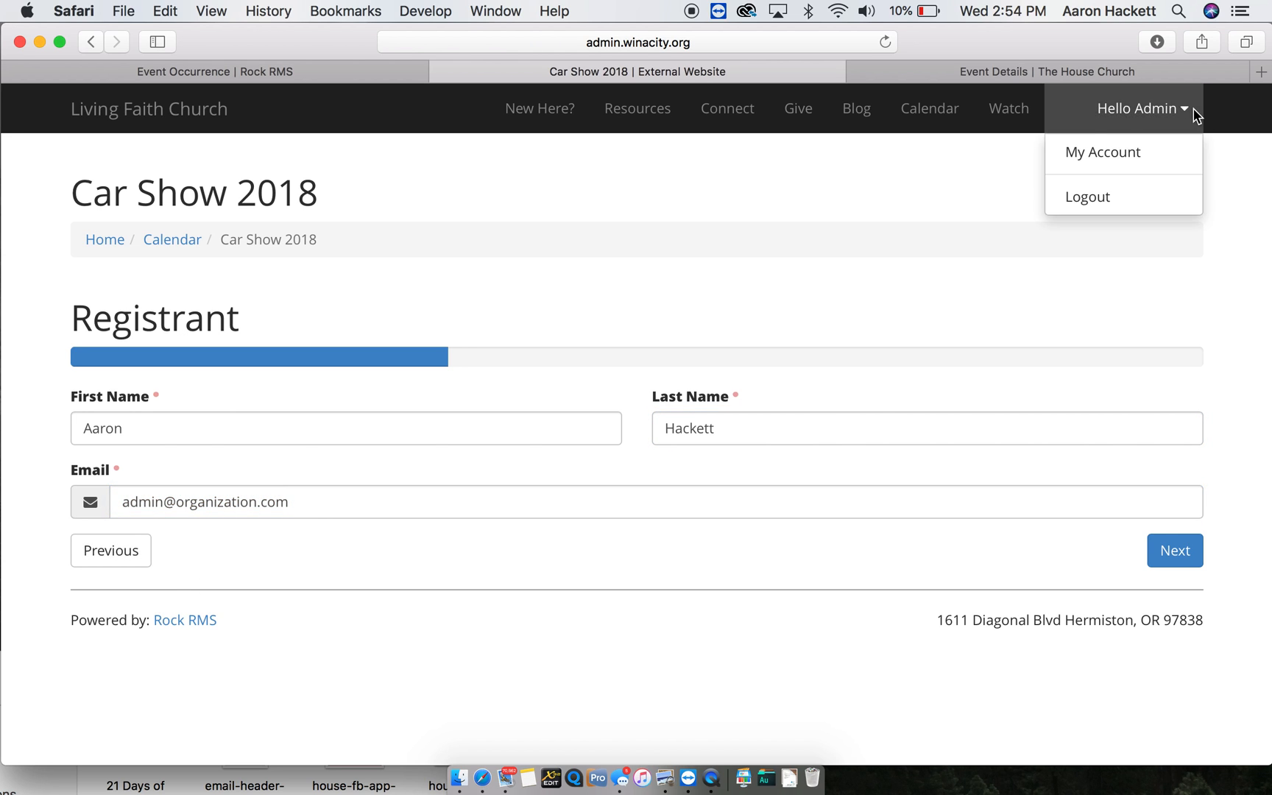
{"action": "left_click", "coordinate": [224, 565]}
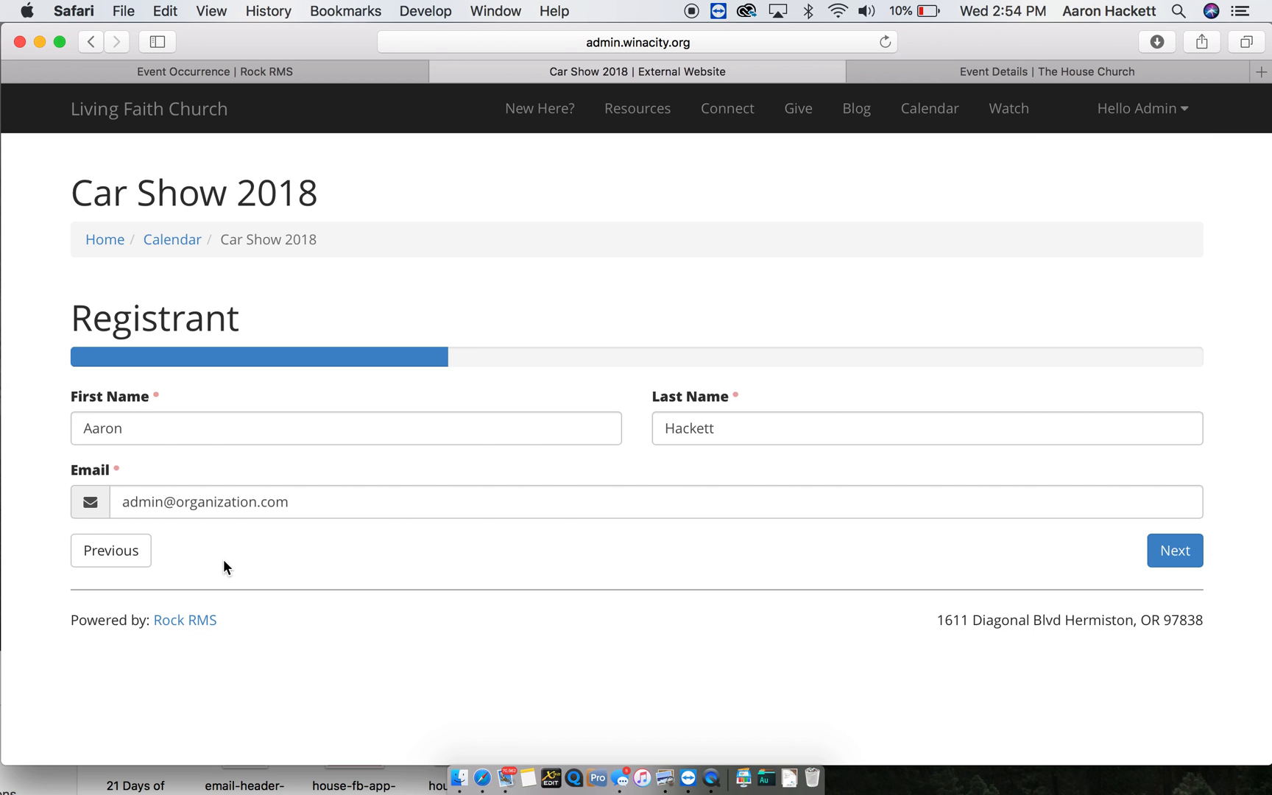
{"action": "triple_click", "coordinate": [240, 497]}
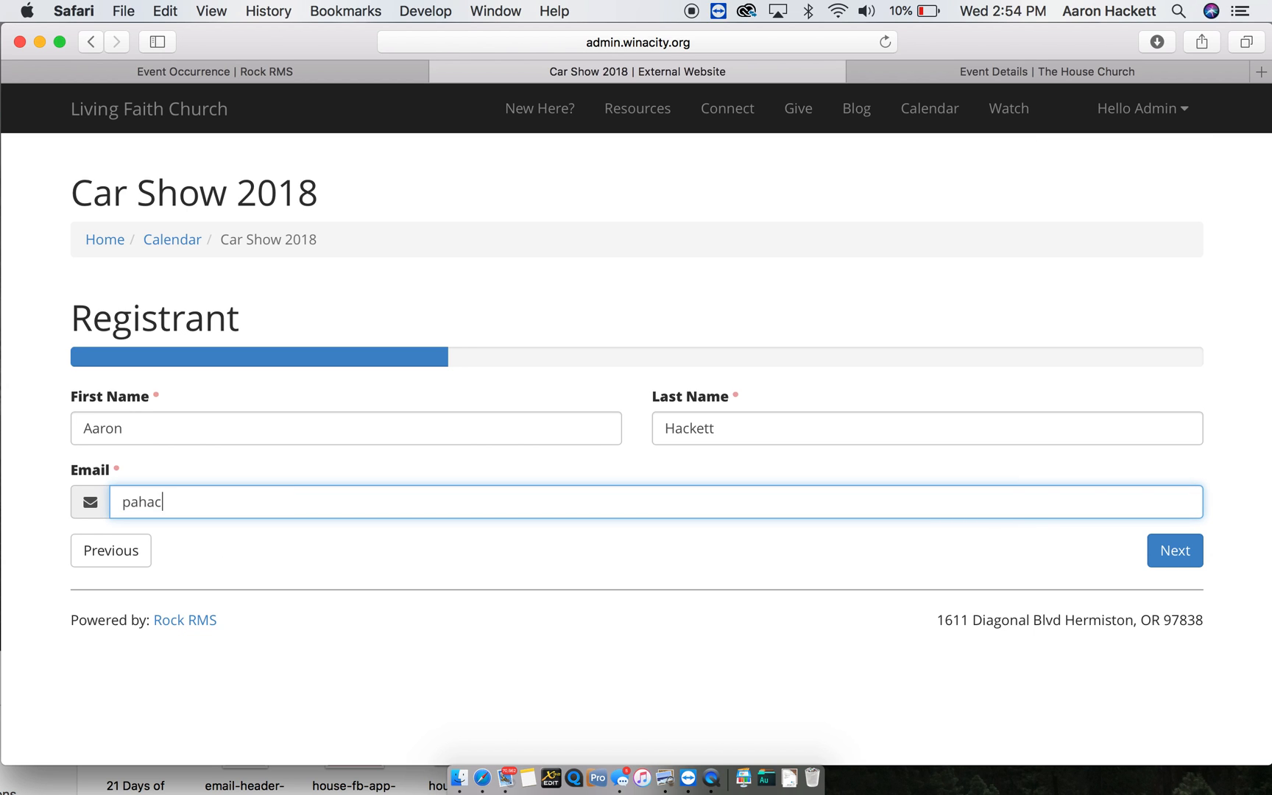
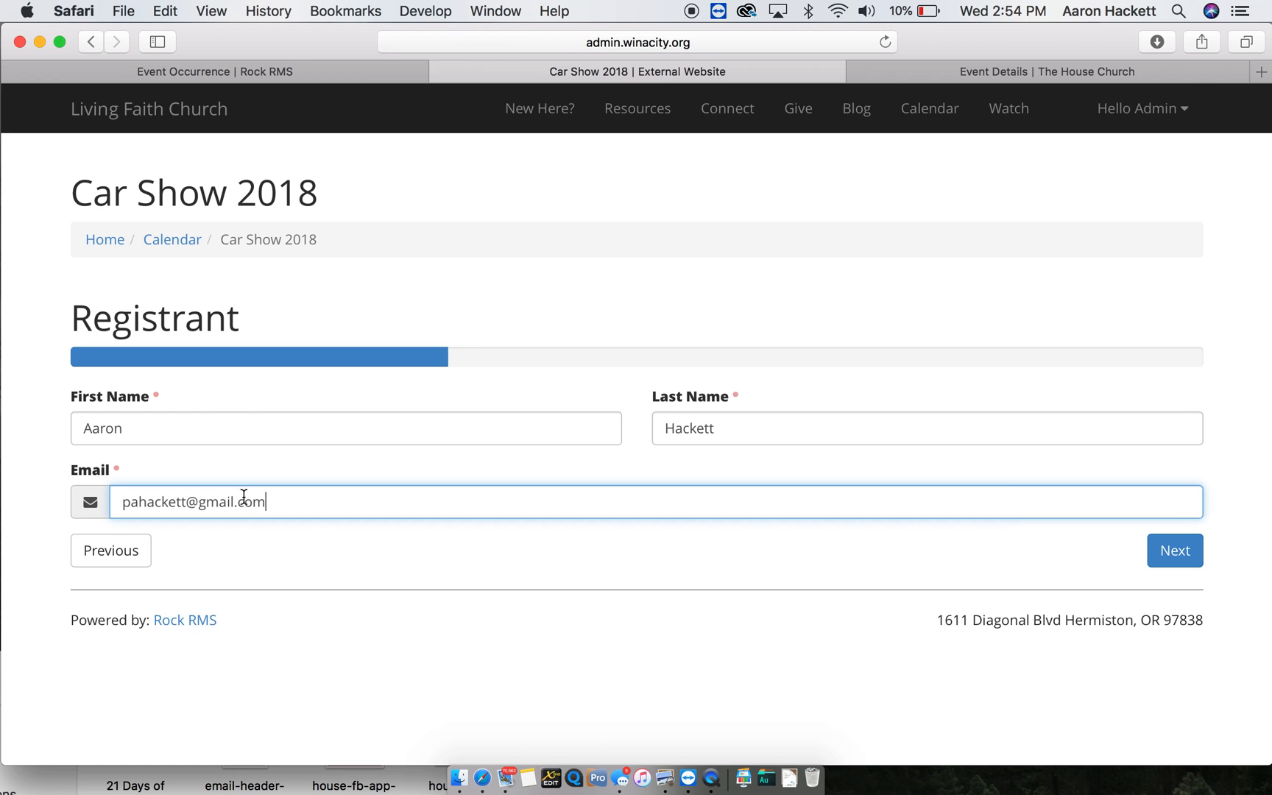
{"action": "left_click", "coordinate": [963, 551]}
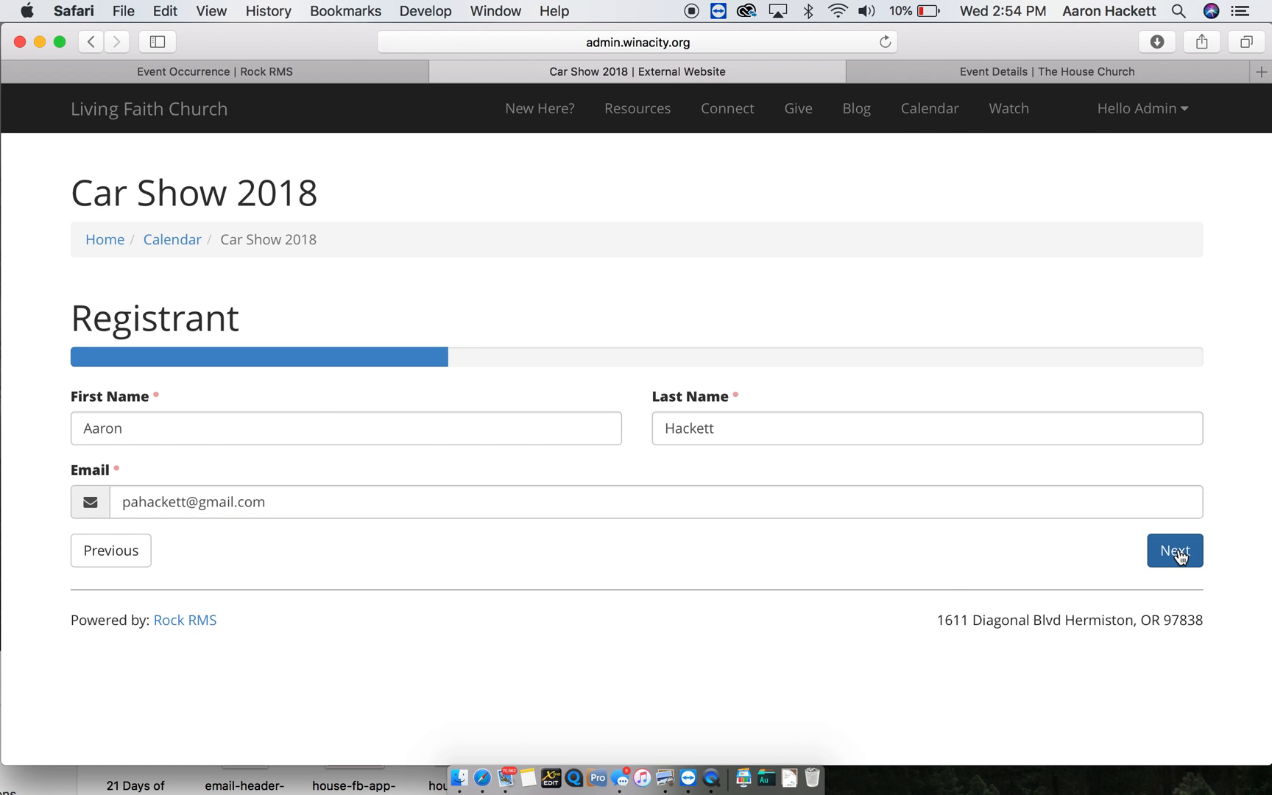
- Review and finish the Car Show 2018 registration
{"action": "left_click", "coordinate": [1178, 552]}
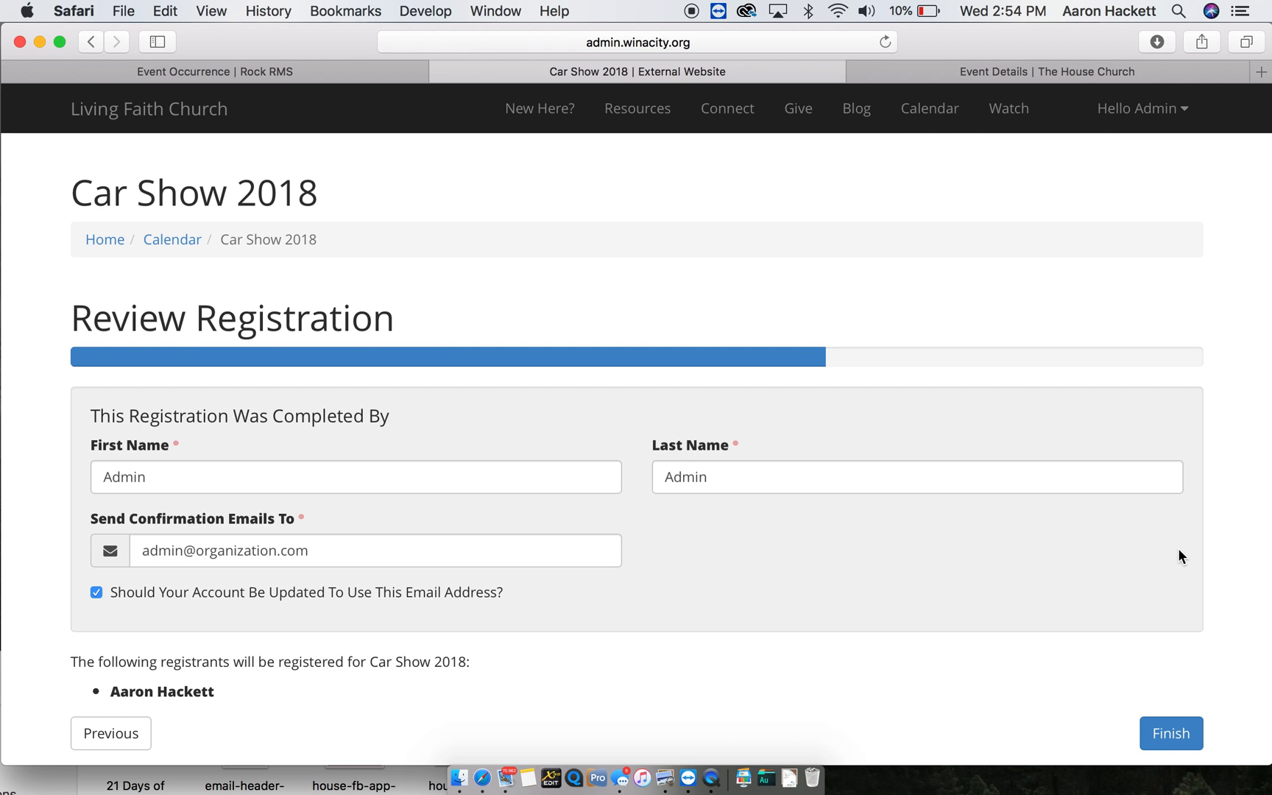
{"action": "scroll", "coordinate": [854, 603], "scroll_direction": "down", "scroll_amount": 3}
{"action": "left_click", "coordinate": [1163, 634]}
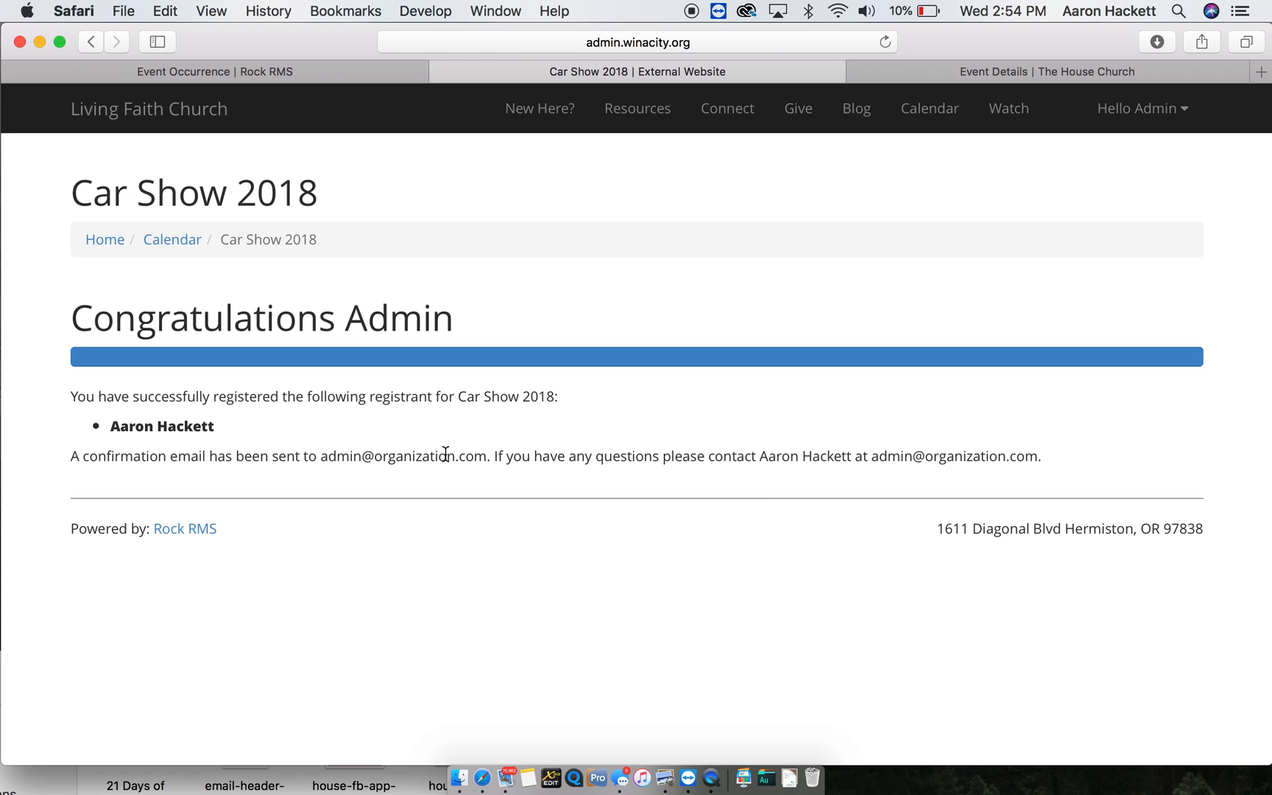
- Open gmail.com in a new tab and switch to the registrant's personal Google account
{"action": "key", "text": "super+t"}
{"action": "type", "text": "gmail.com"}
{"action": "key", "text": "Return"}
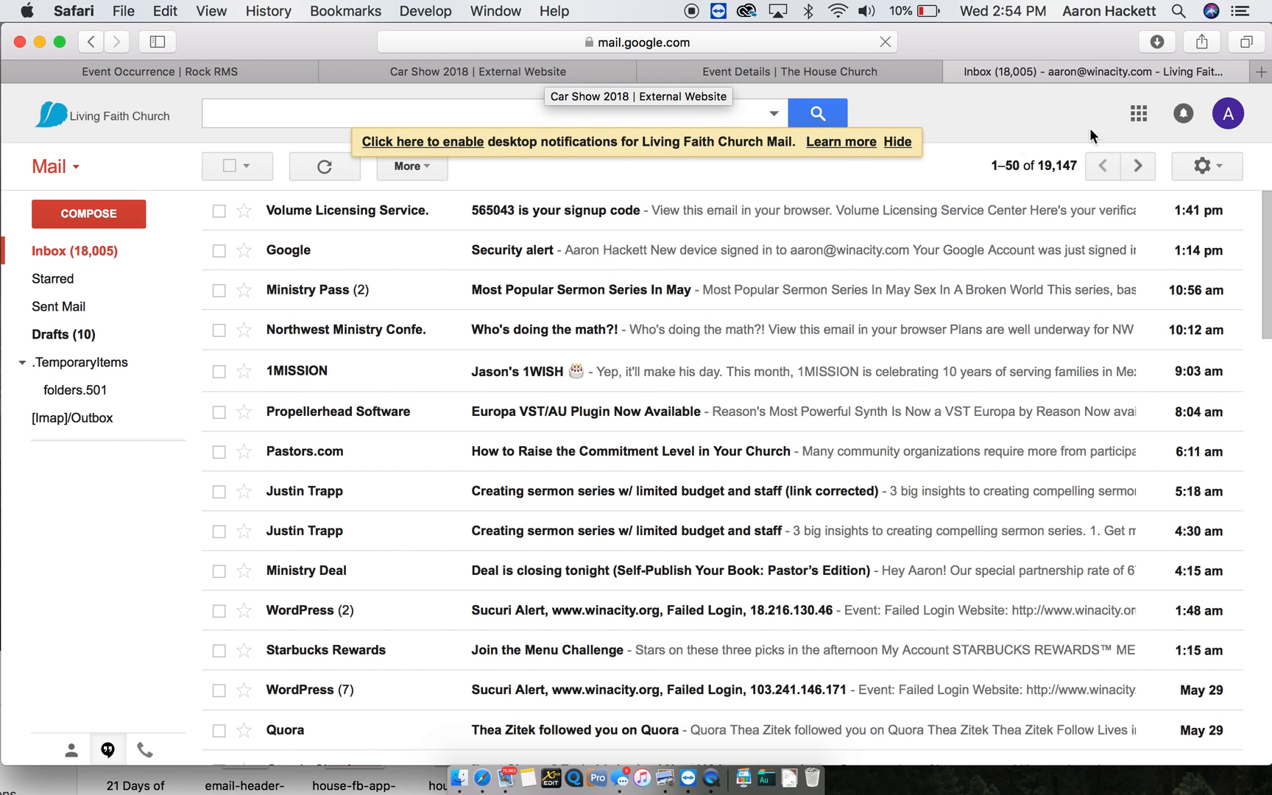
{"action": "left_click", "coordinate": [1239, 120]}
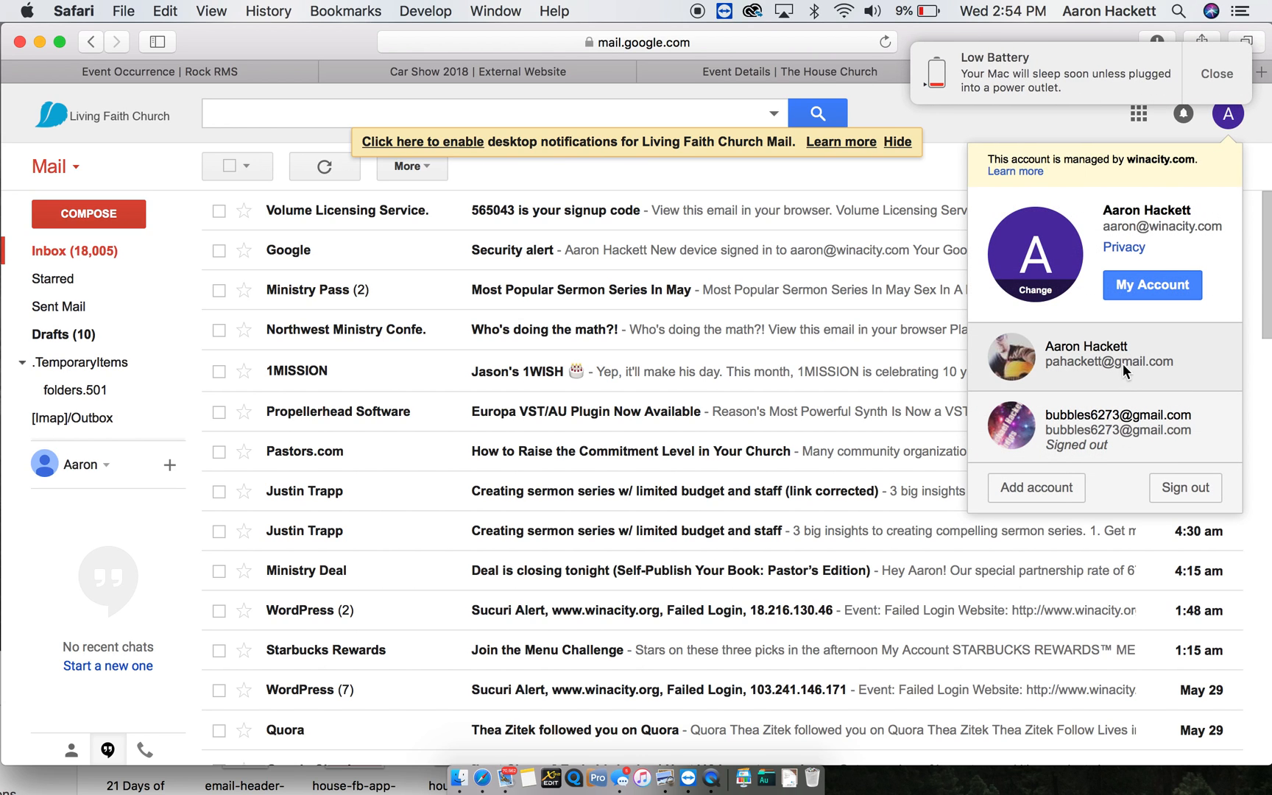
{"action": "left_click", "coordinate": [1124, 366]}
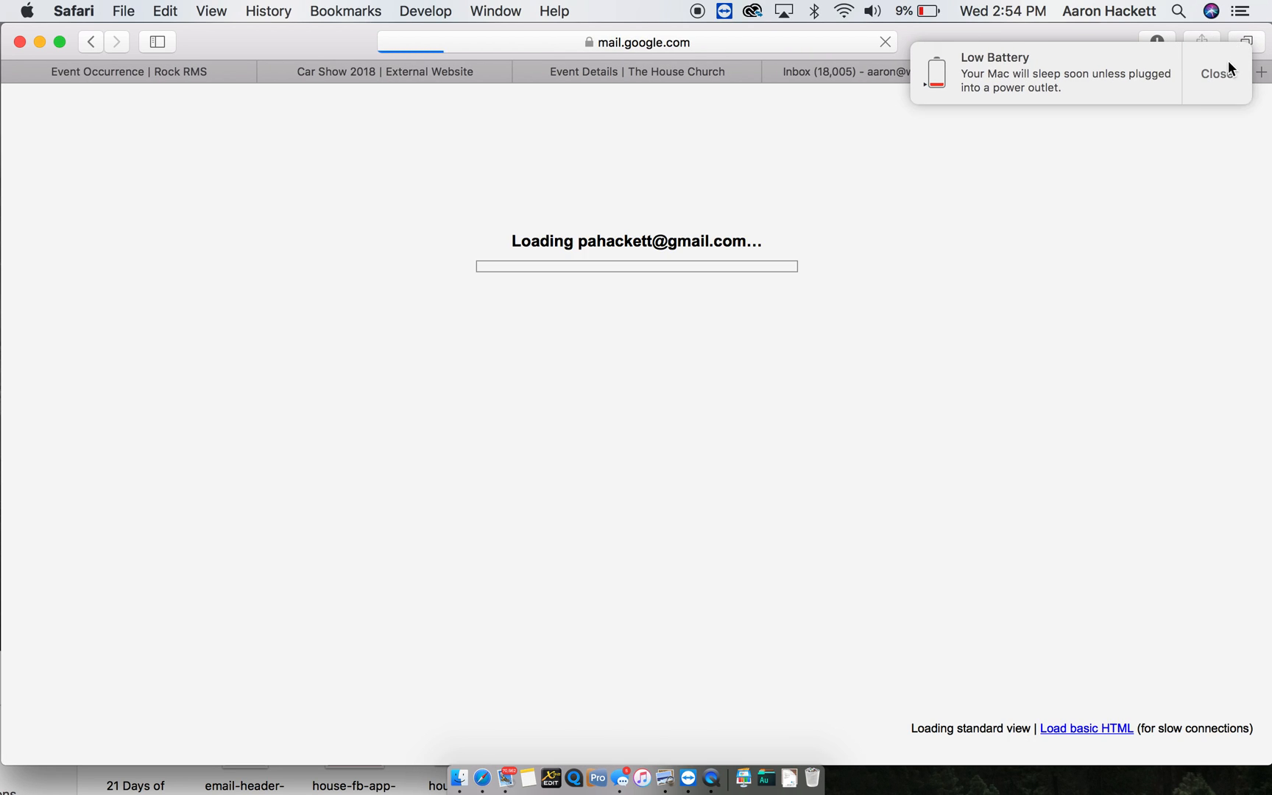
{"action": "left_click", "coordinate": [1222, 71]}
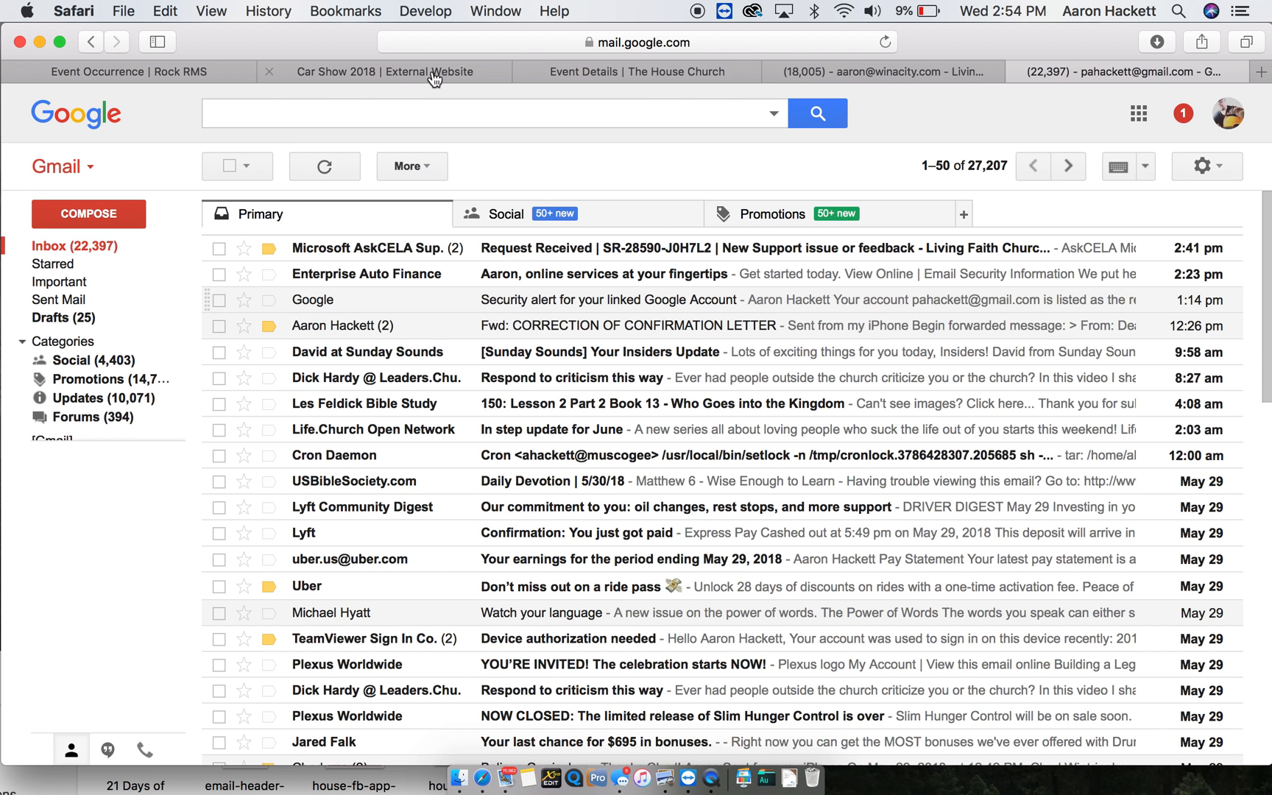
- Return to the Car Show 2018 External Website tab showing the registration confirmation
{"action": "left_click", "coordinate": [398, 74]}
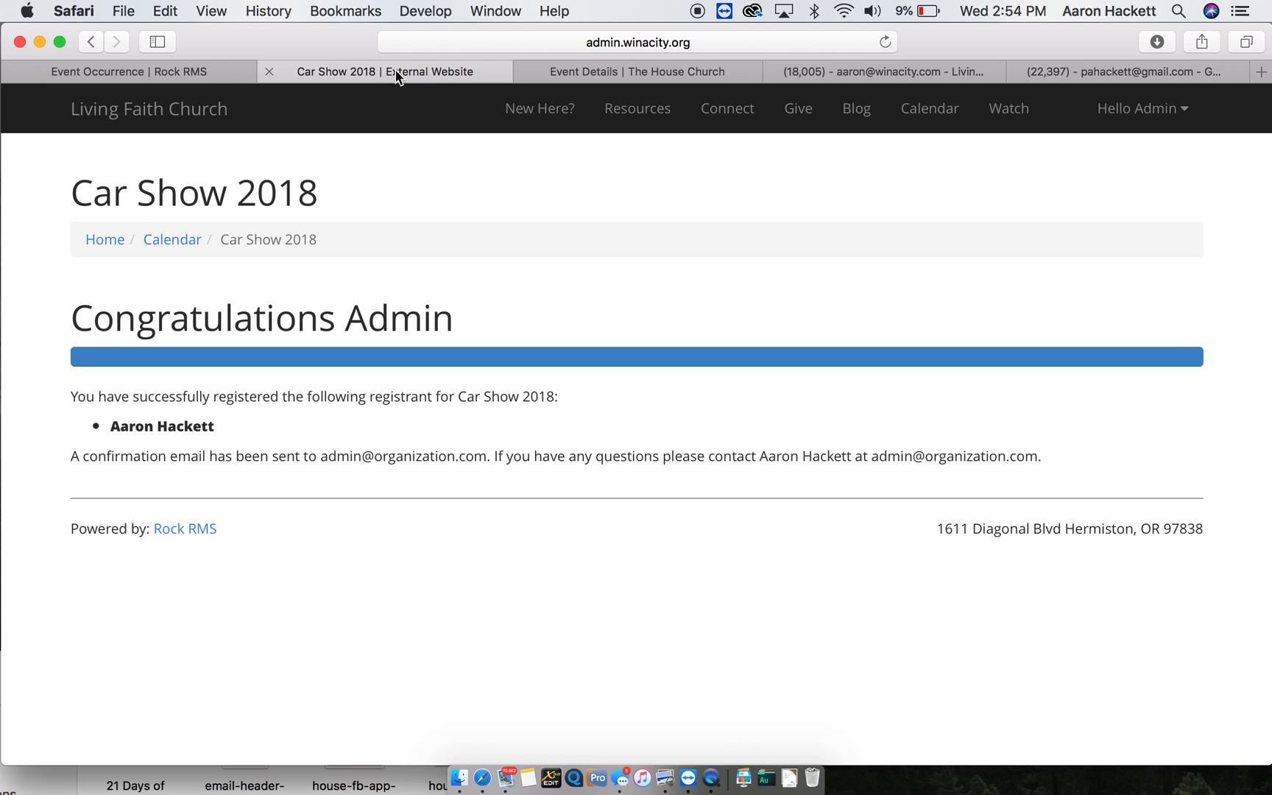